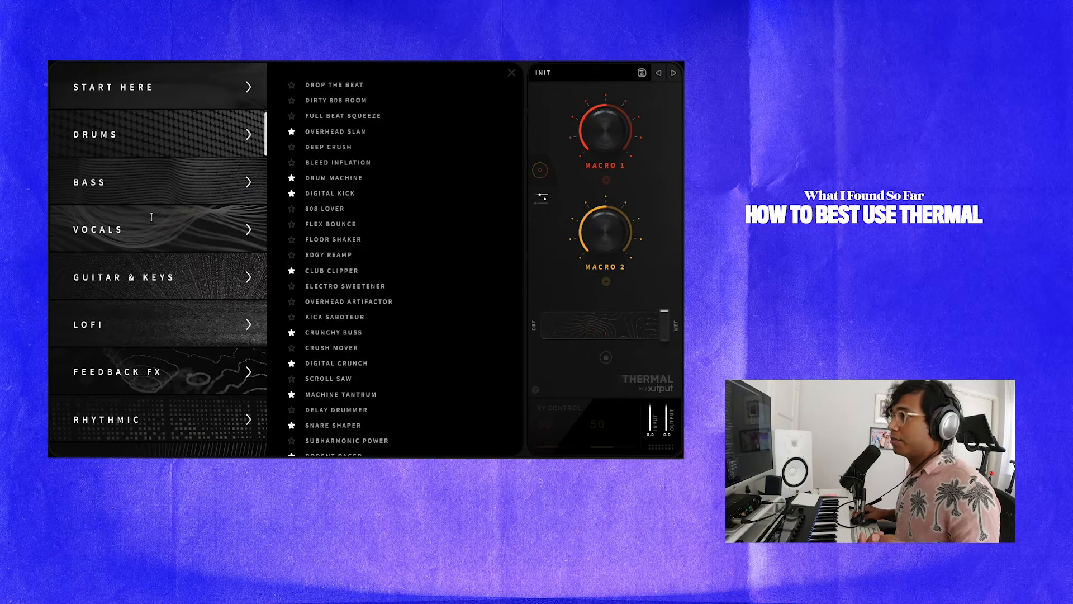
Step: Play the EKALI_160_drum_loop_flow clip from bar 9 and open Thermal's Drums preset category
left_click(163, 347)
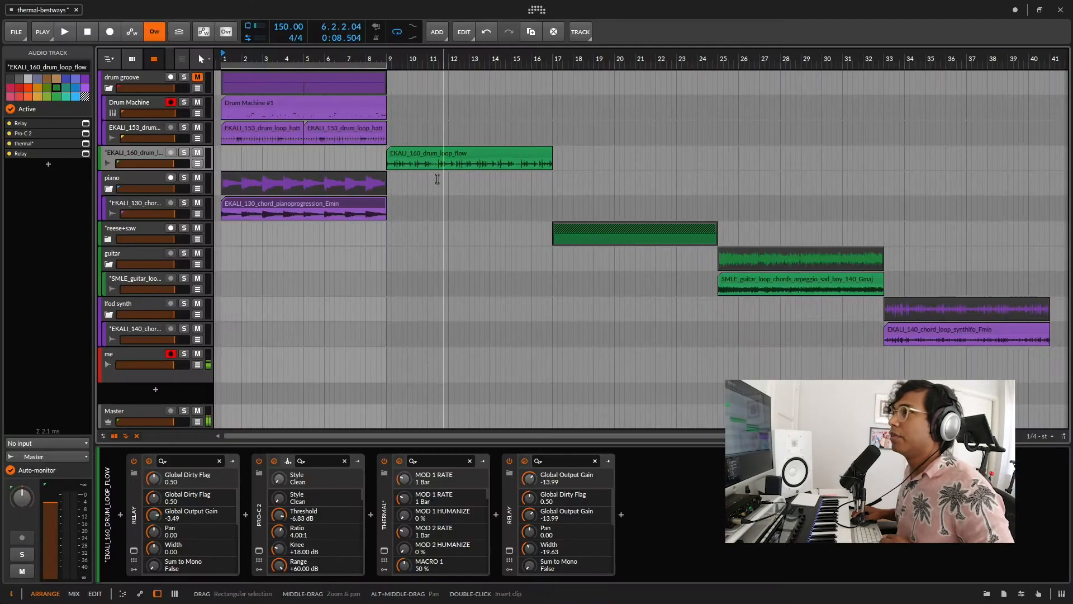
left_click(437, 156)
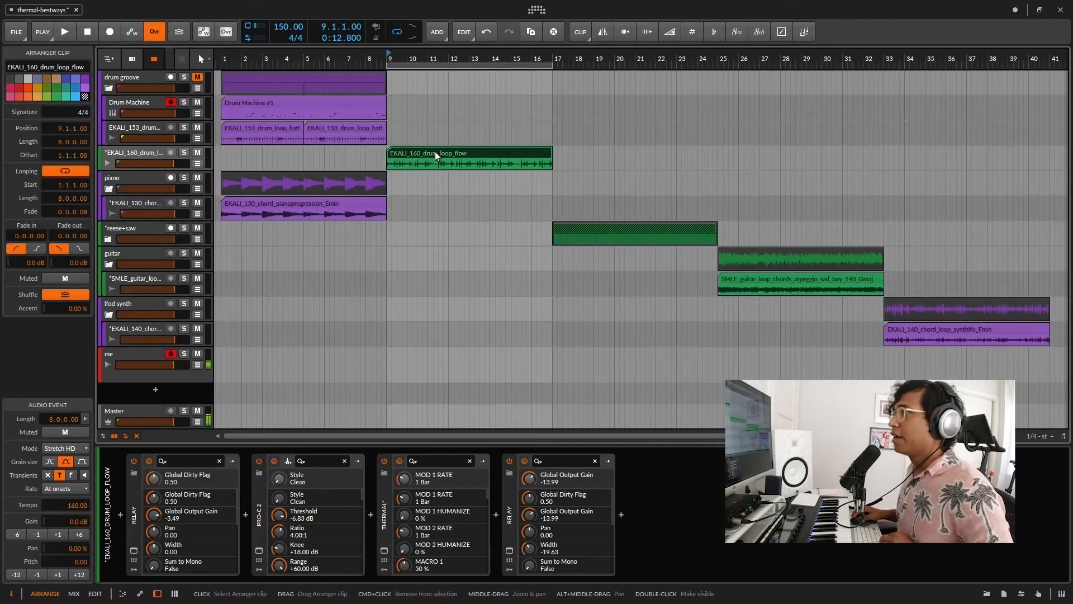
key("space")
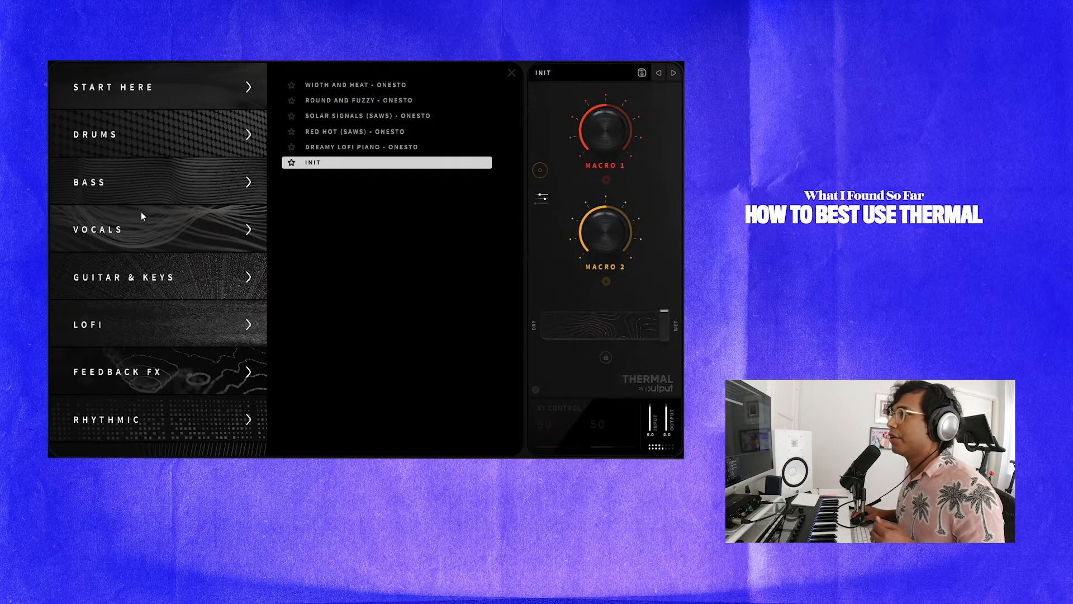
left_click(155, 150)
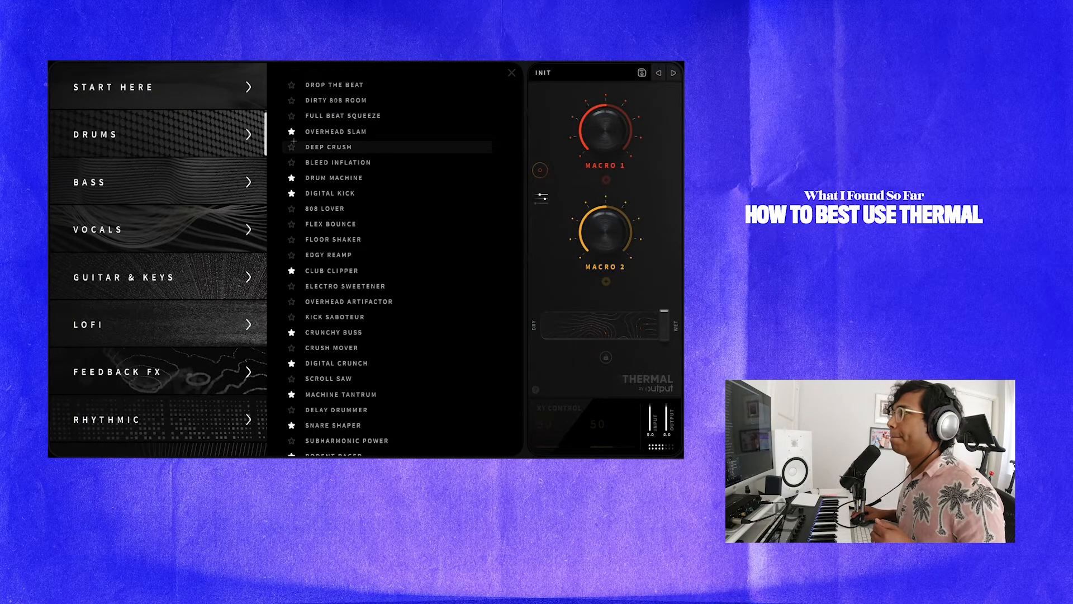
Step: Audition the presets Overhead Slam, Drum Machine, Digital Kick, Club Clipper, Crunchy Buss and Machine Tantrum, reducing the last one's dry/wet mix to 0%
left_click(334, 132)
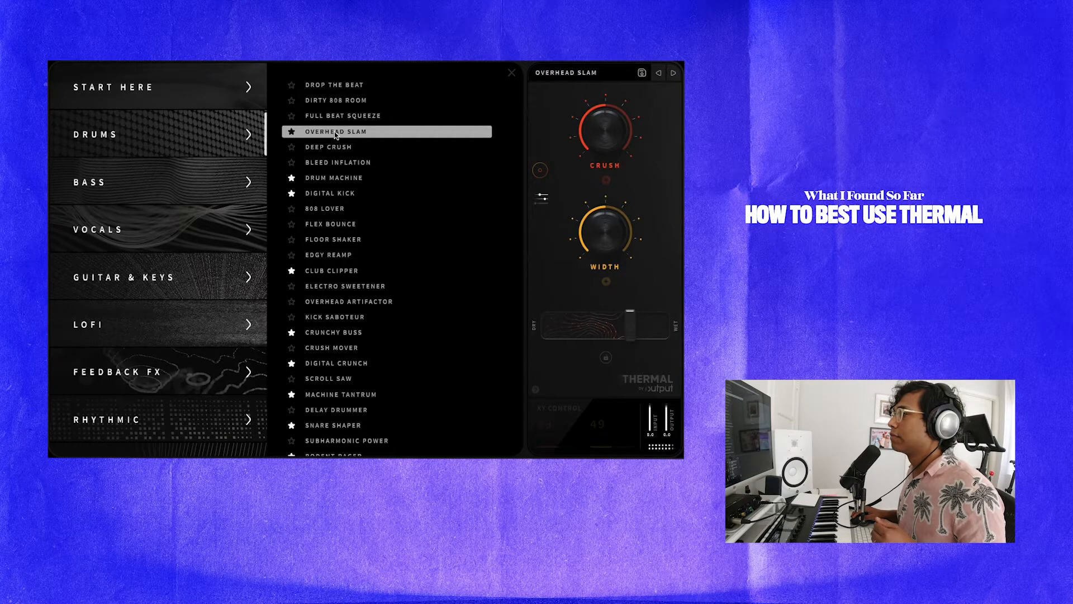
left_click(333, 179)
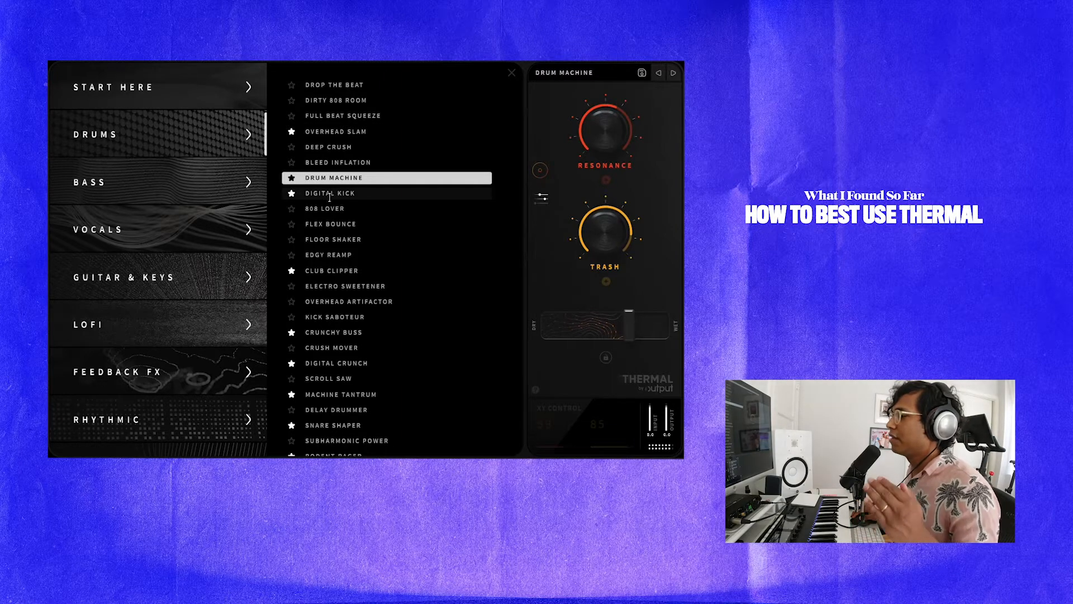
left_click(329, 194)
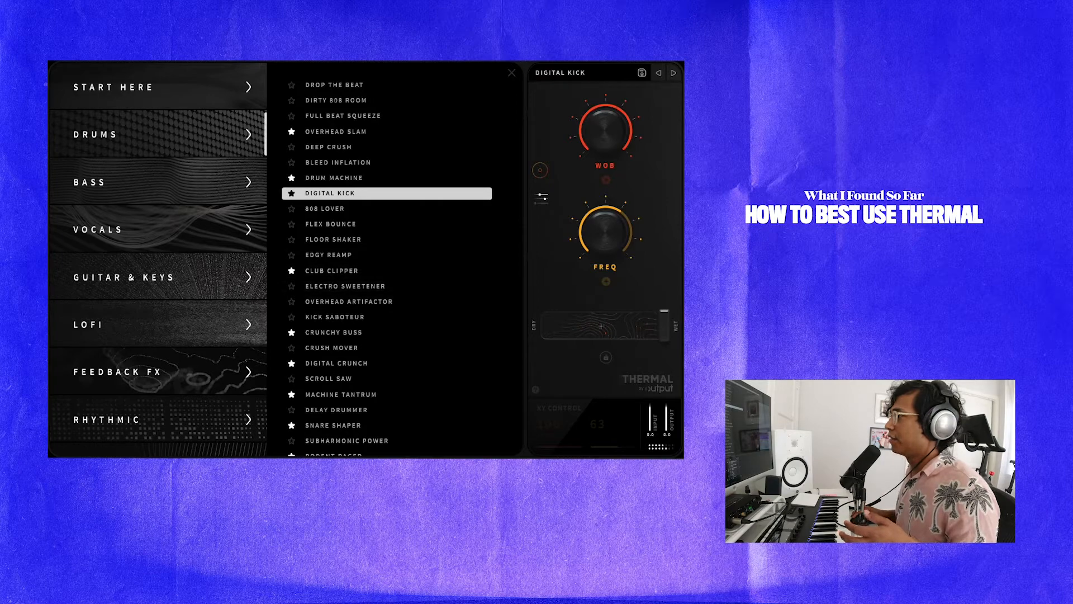
left_click(368, 270)
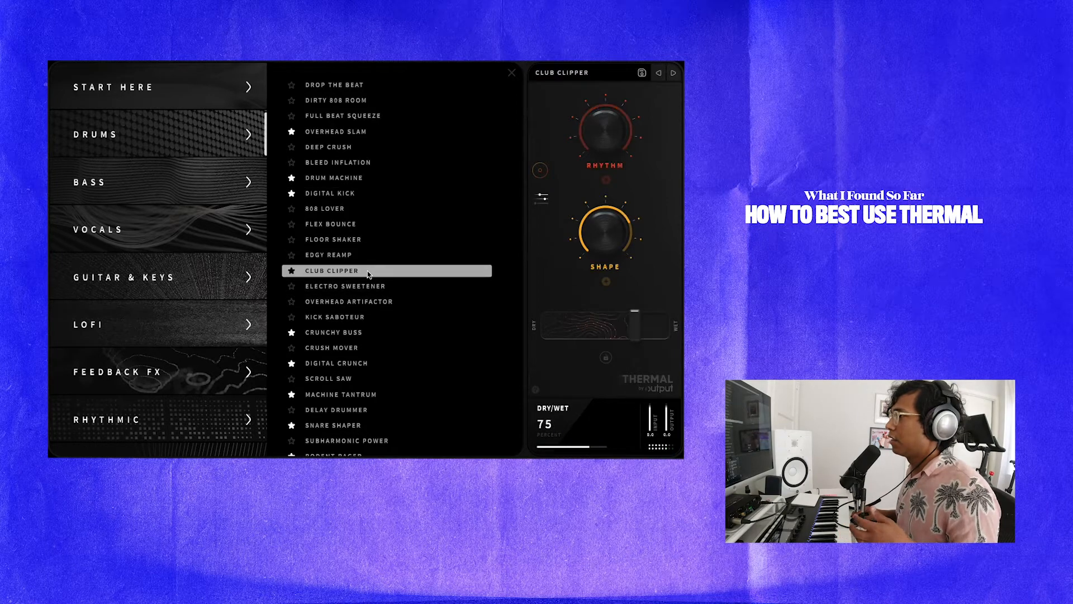
left_click(348, 333)
scroll(347, 354, "down", 1)
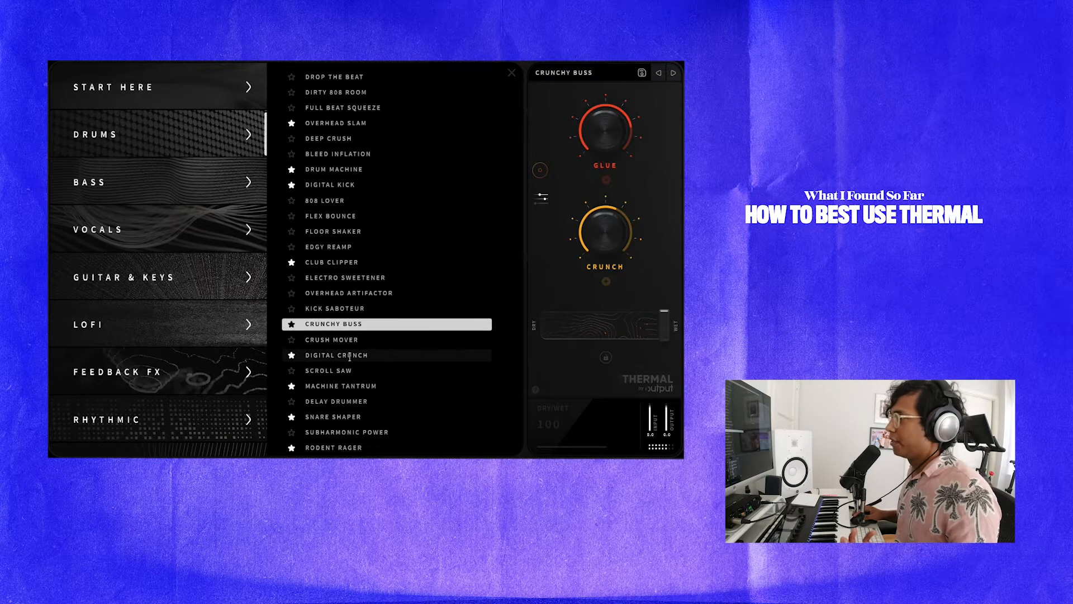
left_click(341, 387)
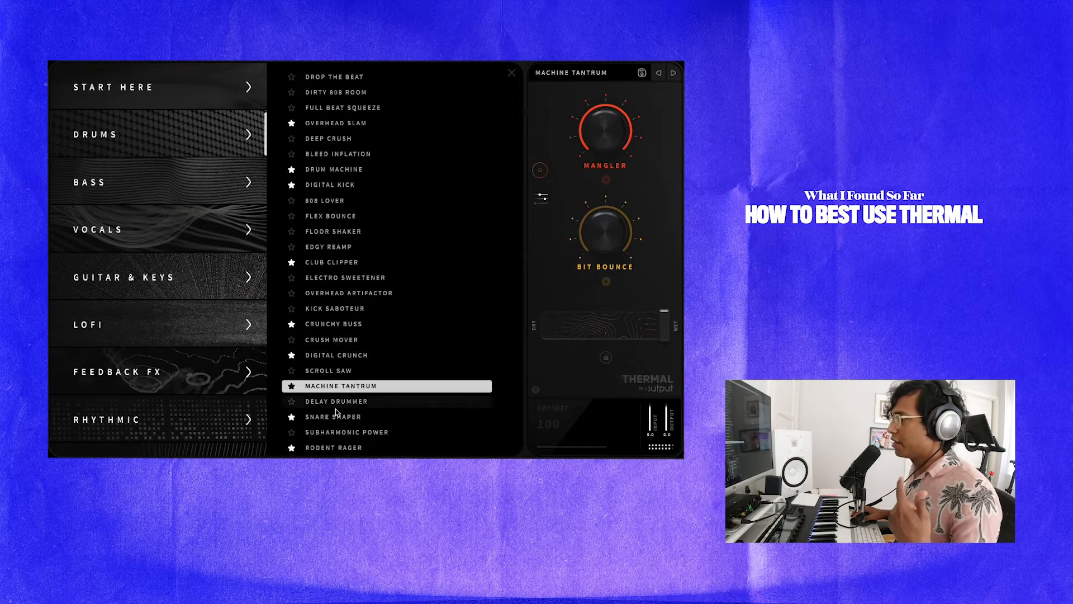
left_click_drag(590, 322, 524, 332)
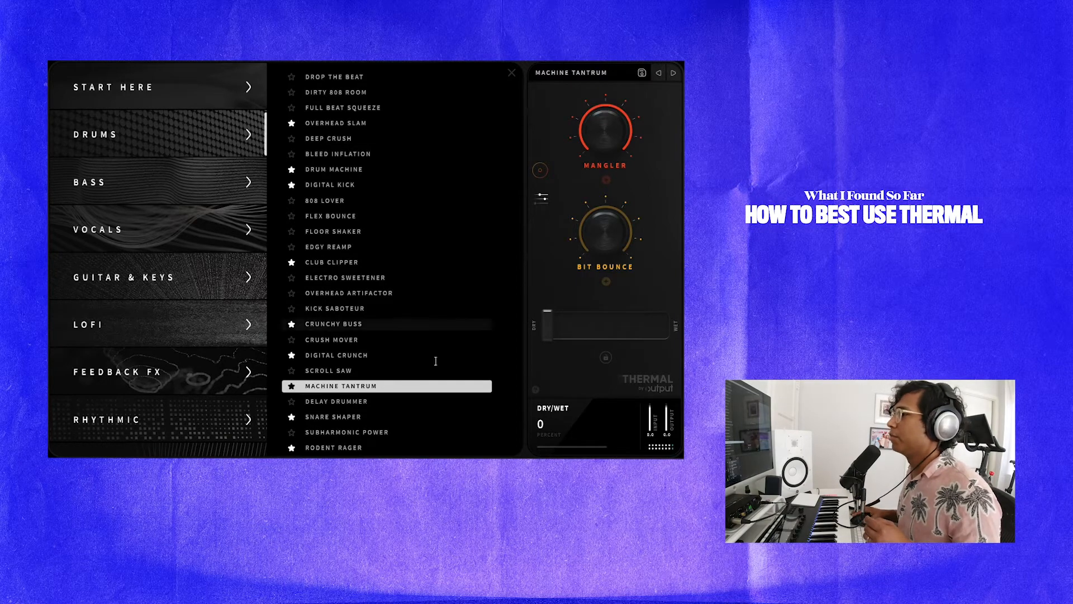
Step: Load the Rodent Rager drum preset and set its dry/wet mix to 47%
left_click(335, 448)
left_click_drag(658, 320, 618, 329)
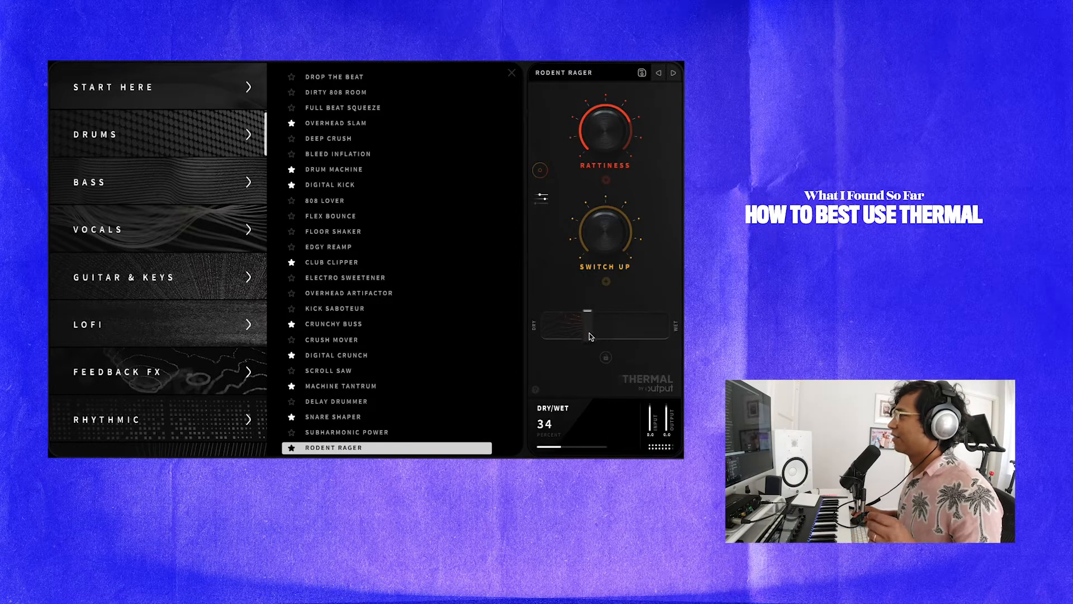
left_click_drag(589, 333, 588, 333)
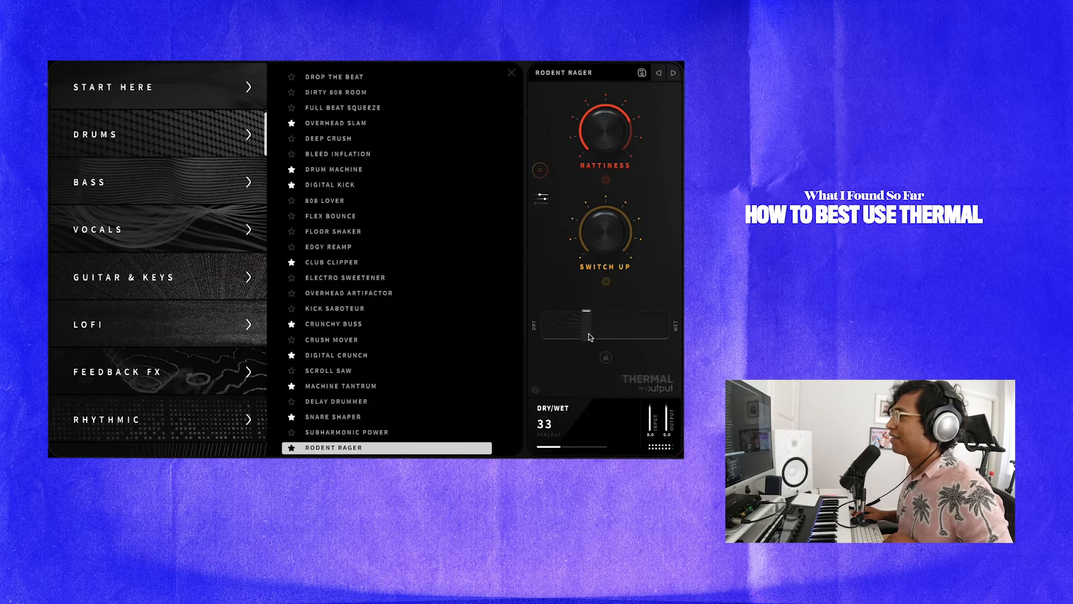
mouse_move(588, 333)
left_mouse_down()
mouse_move(472, 336)
mouse_move(579, 327)
left_mouse_up()
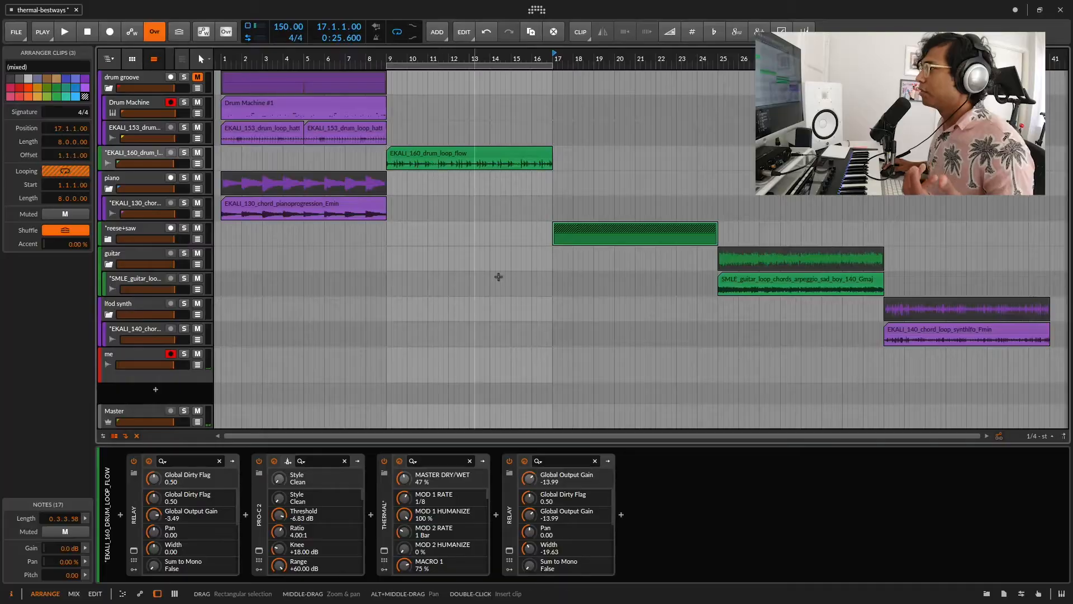
Step: Play the reese+saw clip at bar 17, and delete the Dynamics device from the reese+saw track
left_click(571, 229)
key("space")
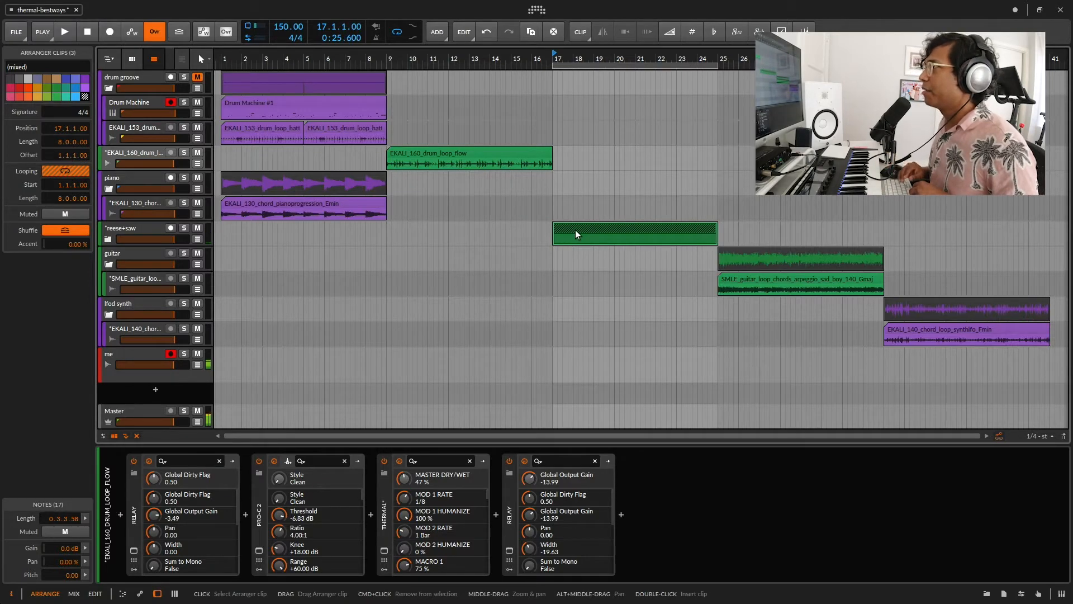
key("space")
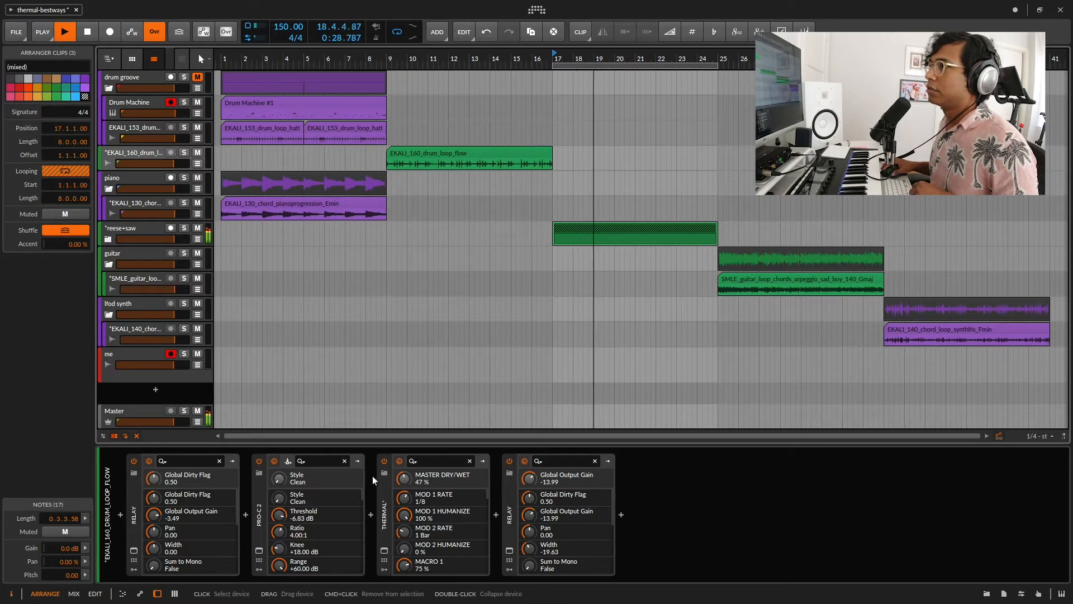
left_click(155, 228)
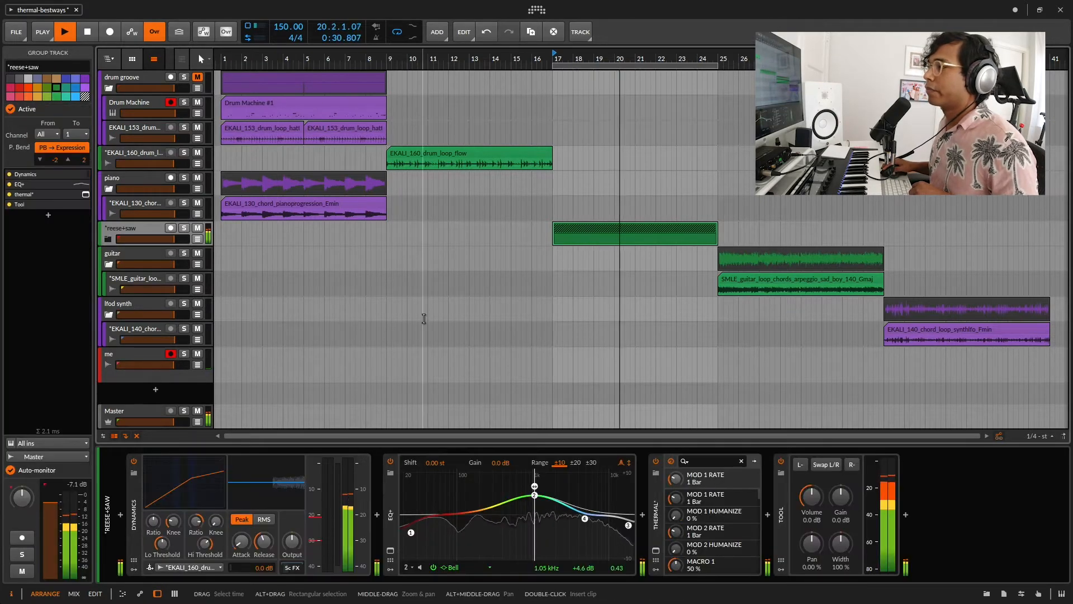
key("space")
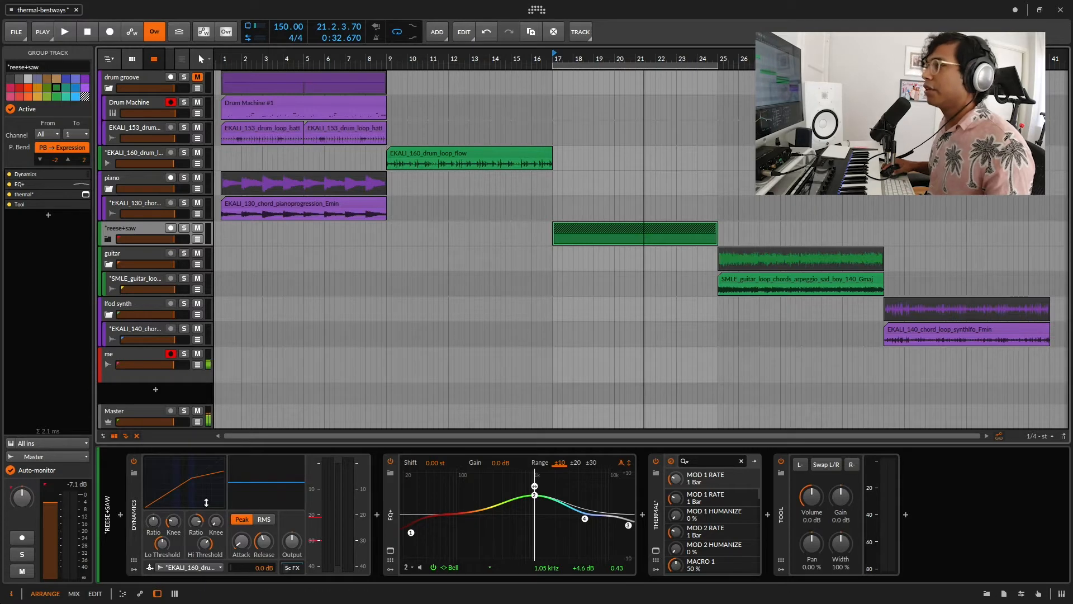
left_click(141, 499)
key("Delete")
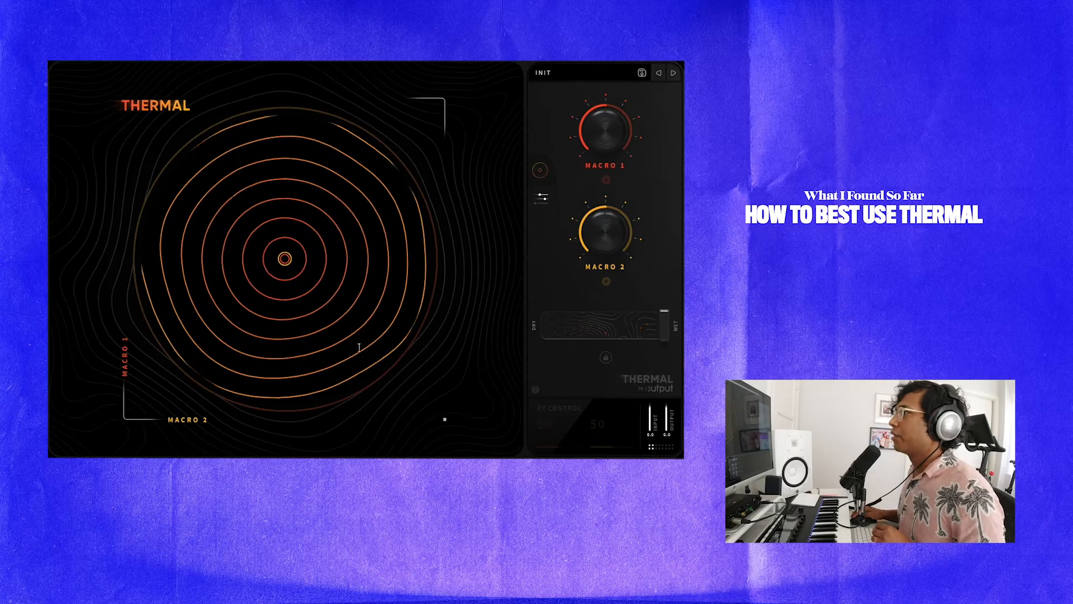
Step: Show Thermal's detailed controls and set Stage 1's distortion type to Soft Clip
left_click(541, 197)
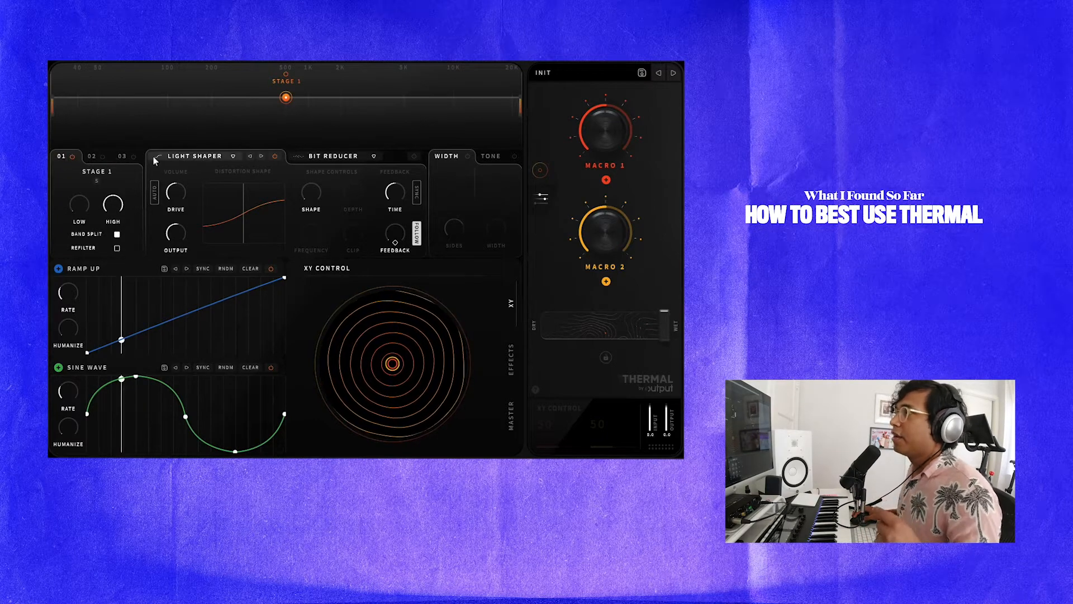
left_click(189, 157)
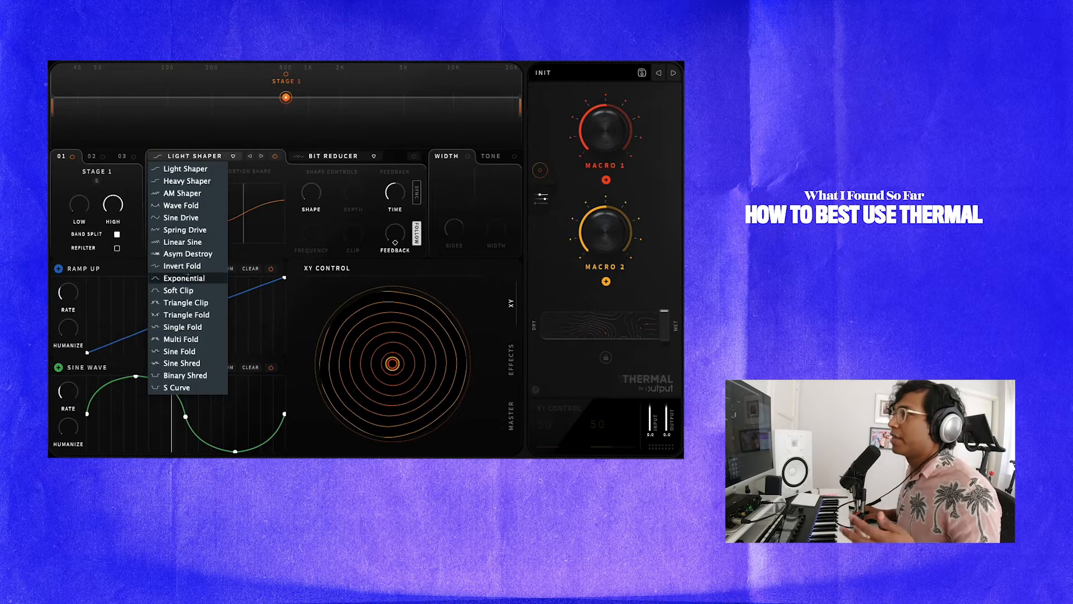
left_click(184, 289)
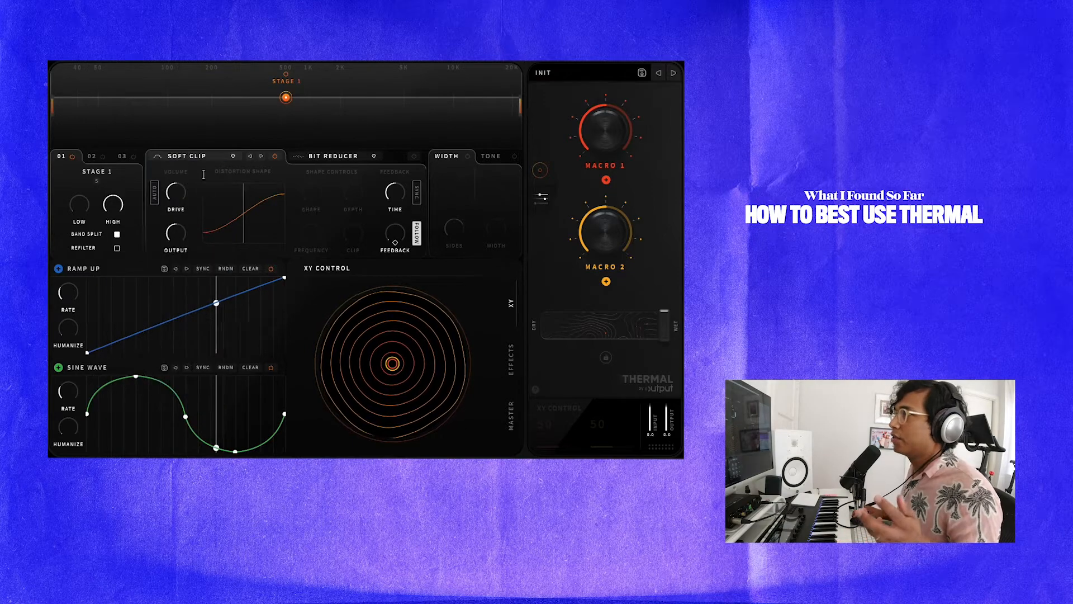
Step: Adjust Stage 1 during playback, setting its output to -36 dB and its drive to 1.4 dB
key("space")
left_click_drag(176, 195, 177, 189)
left_click_drag(168, 235, 175, 200)
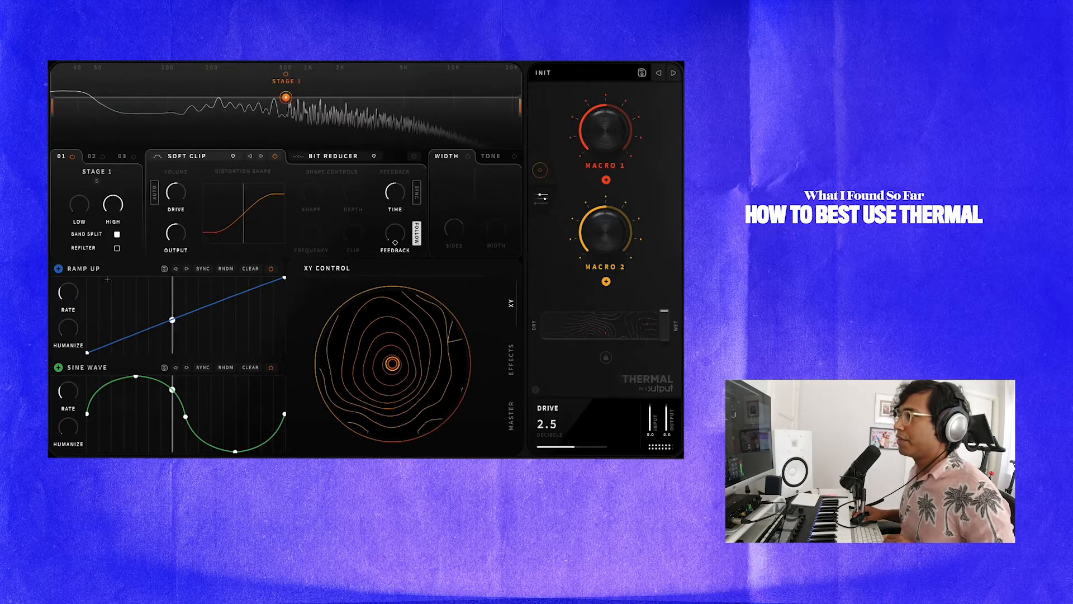
left_click_drag(179, 233, 174, 254)
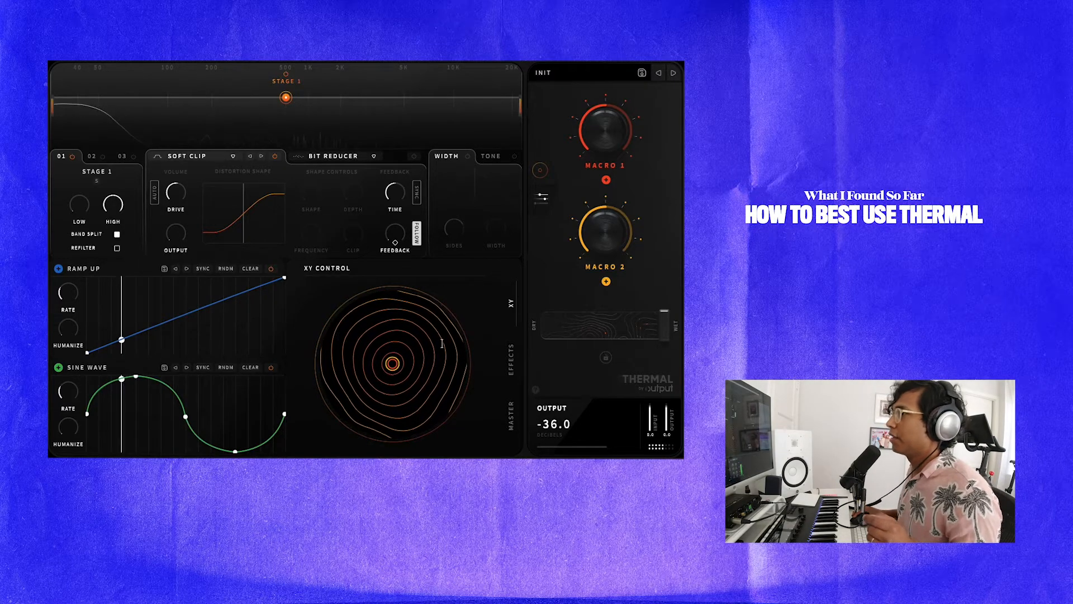
left_click_drag(175, 194, 177, 200)
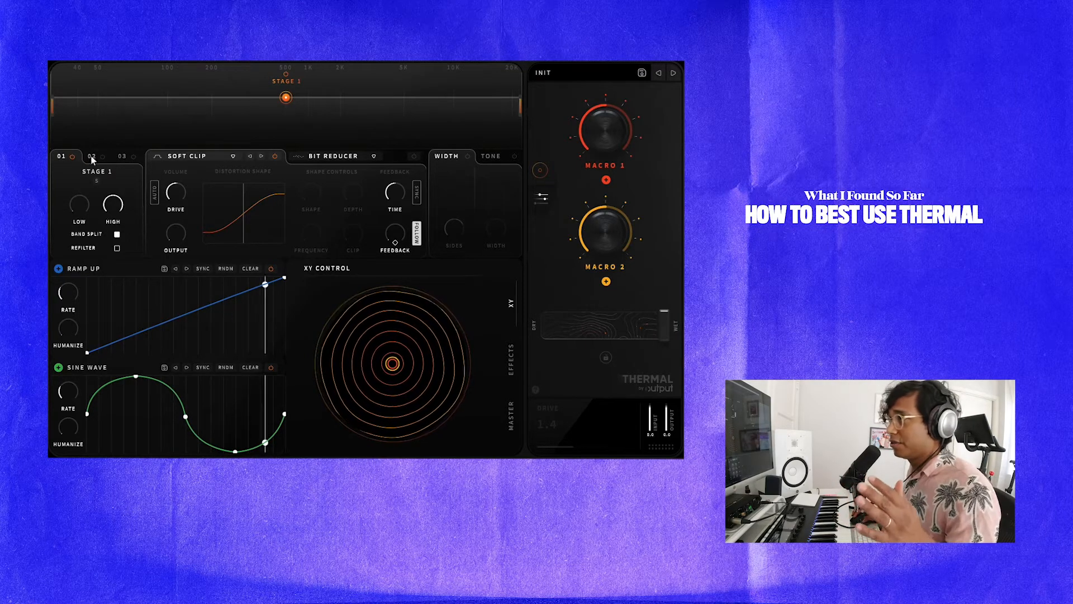
Step: Load the Downward.xml user preset into the first modulator, replacing the Ramp Up shape
left_click(89, 269)
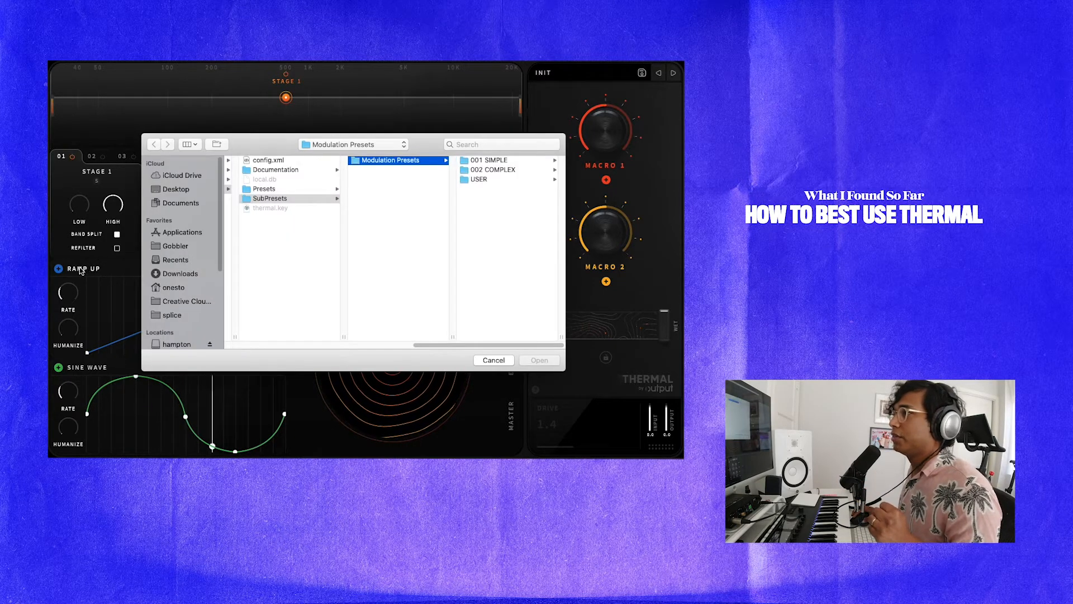
left_click(478, 179)
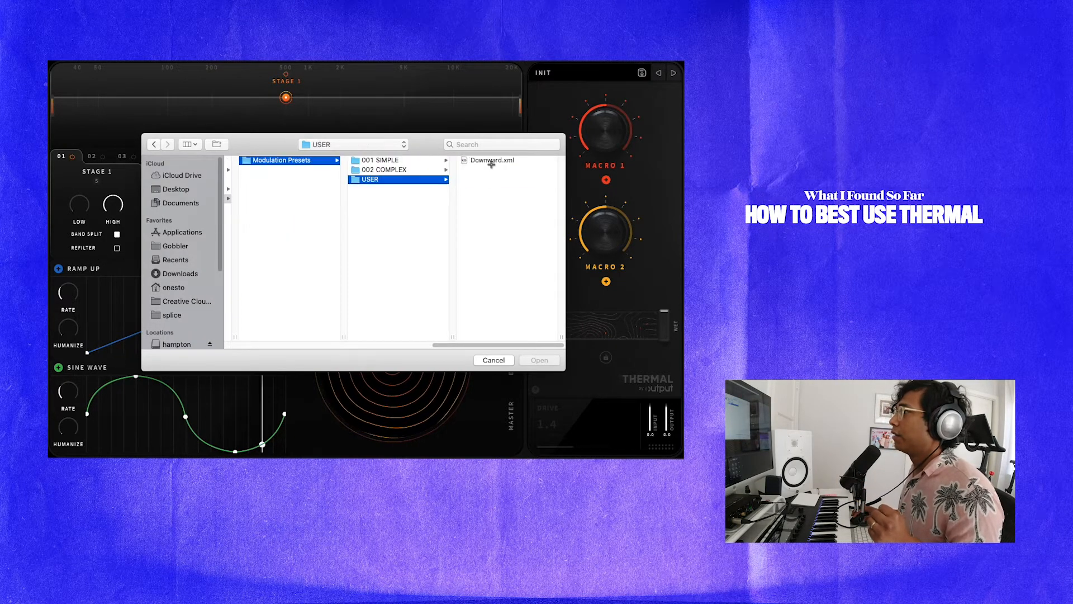
left_click(482, 160)
left_click(540, 360)
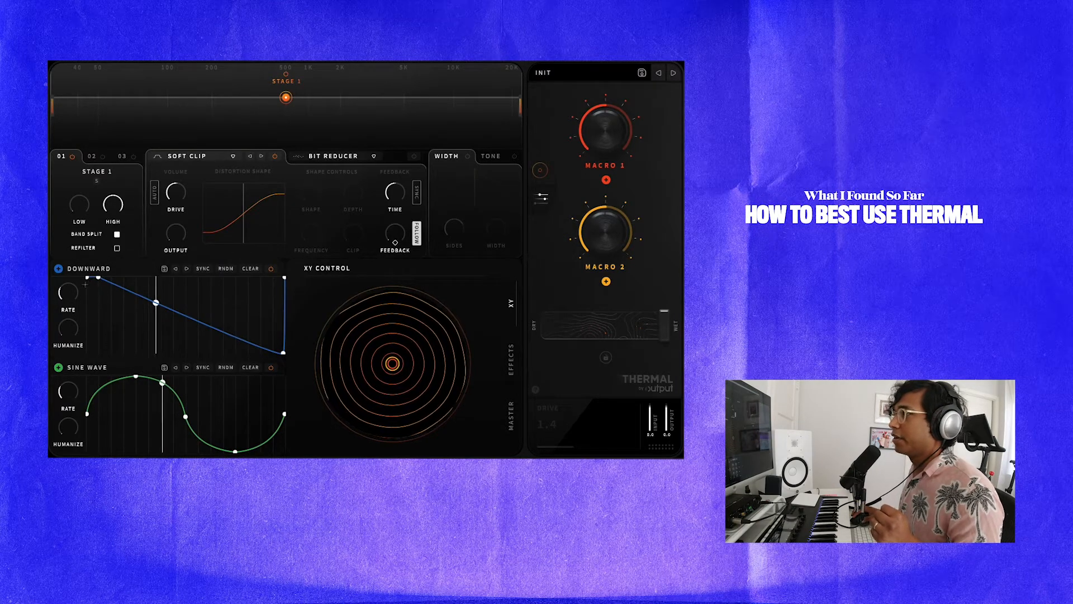
Step: Load the Downward.xml user preset into the second modulator, replacing the Sine Wave shape
left_click(95, 366)
left_click(491, 169)
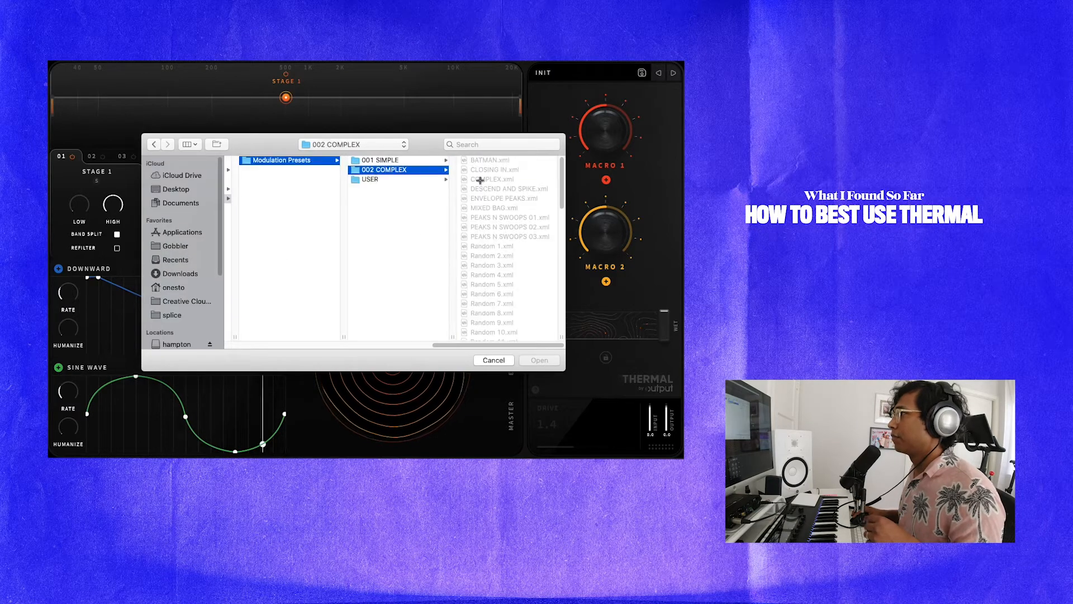
left_click(479, 179)
left_click(262, 179)
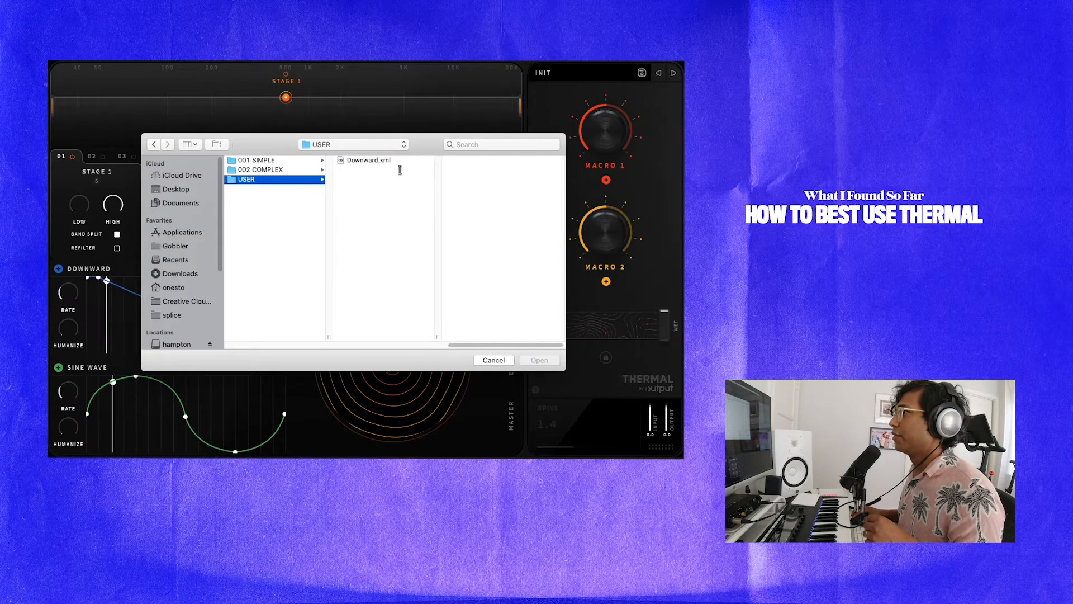
left_click(399, 164)
left_click(528, 361)
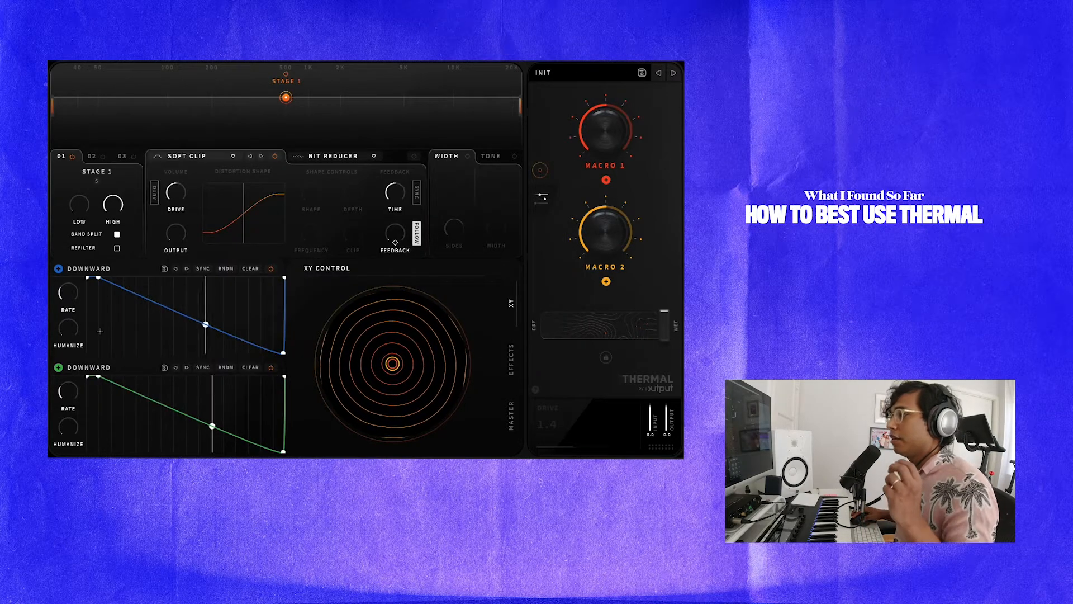
Step: Increase the first modulator's rate, assign it to Stage 1's output level and raise its modulation depth
mouse_move(77, 329)
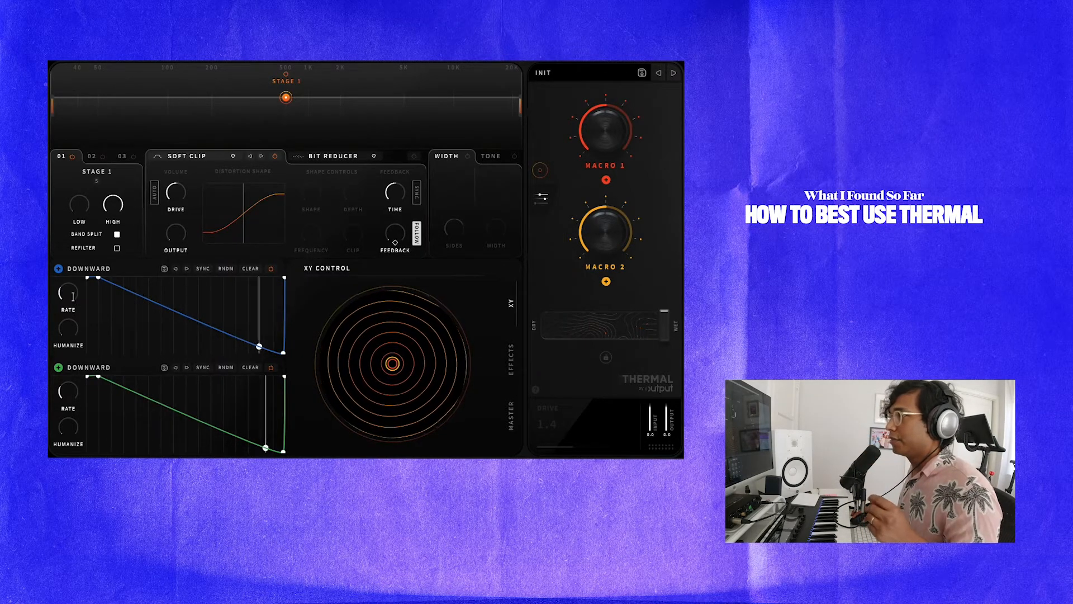
left_click_drag(69, 295, 71, 268)
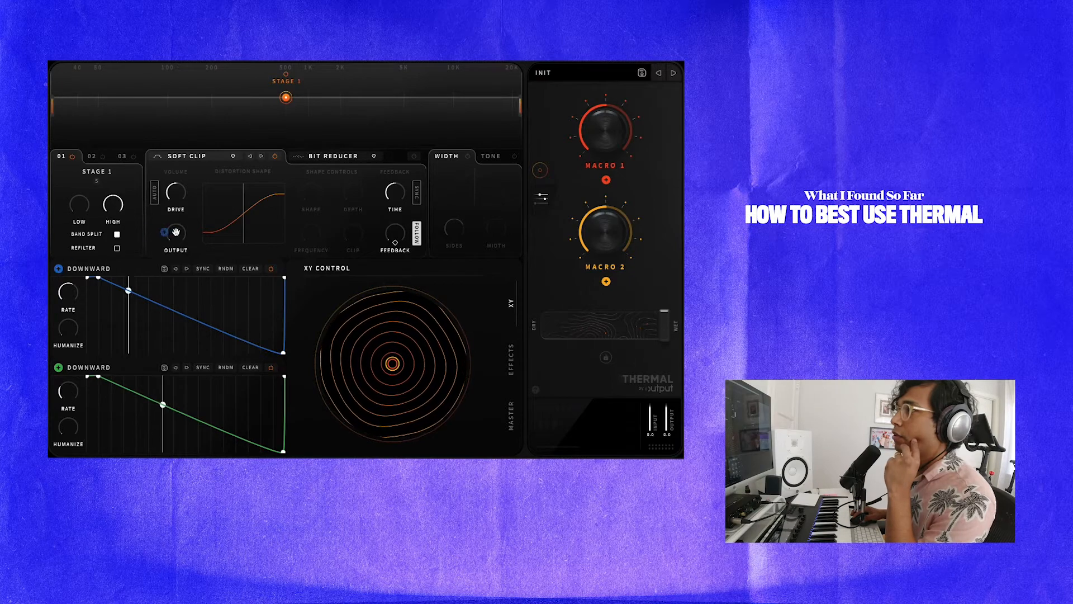
mouse_move(165, 223)
left_mouse_down()
mouse_move(168, 215)
mouse_move(168, 234)
left_mouse_up()
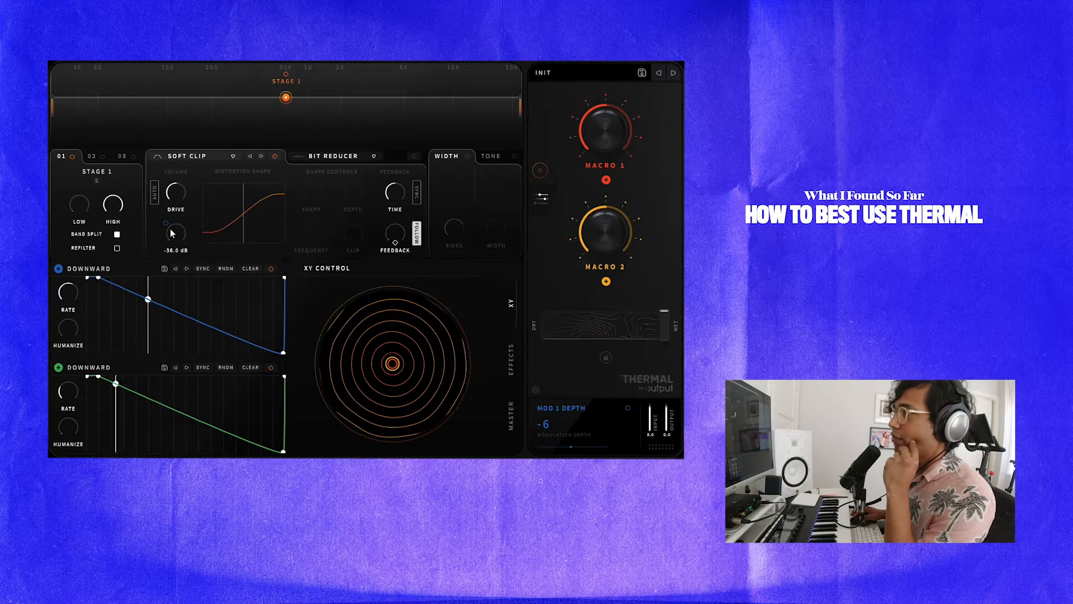
left_click_drag(167, 223, 173, 188)
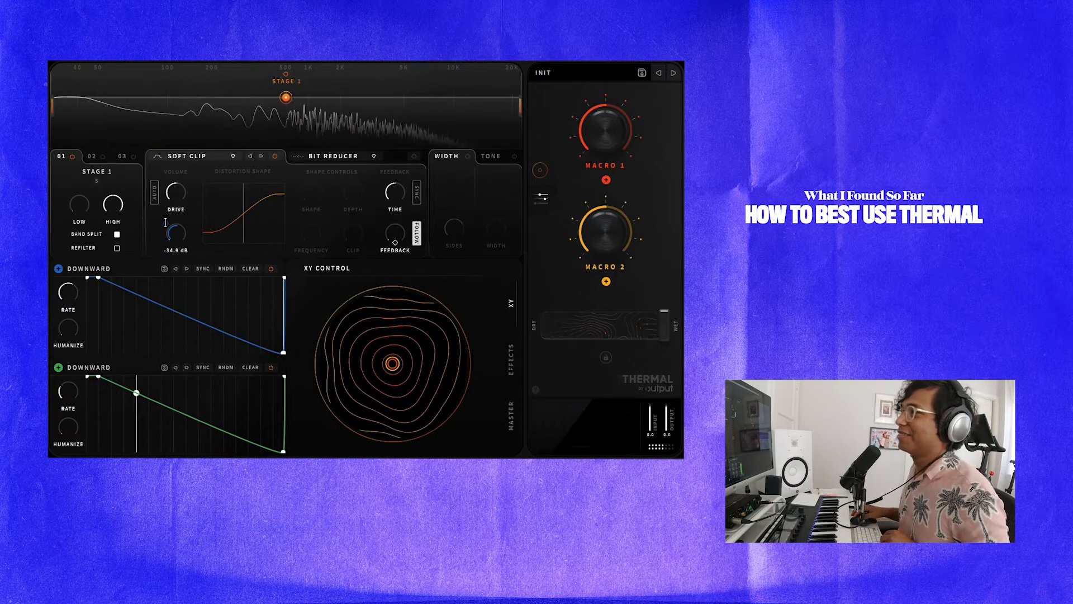
Step: Modulate Stage 1's drive with the first modulator and lower the drive to -10.4 dB
left_click_drag(177, 197, 176, 196)
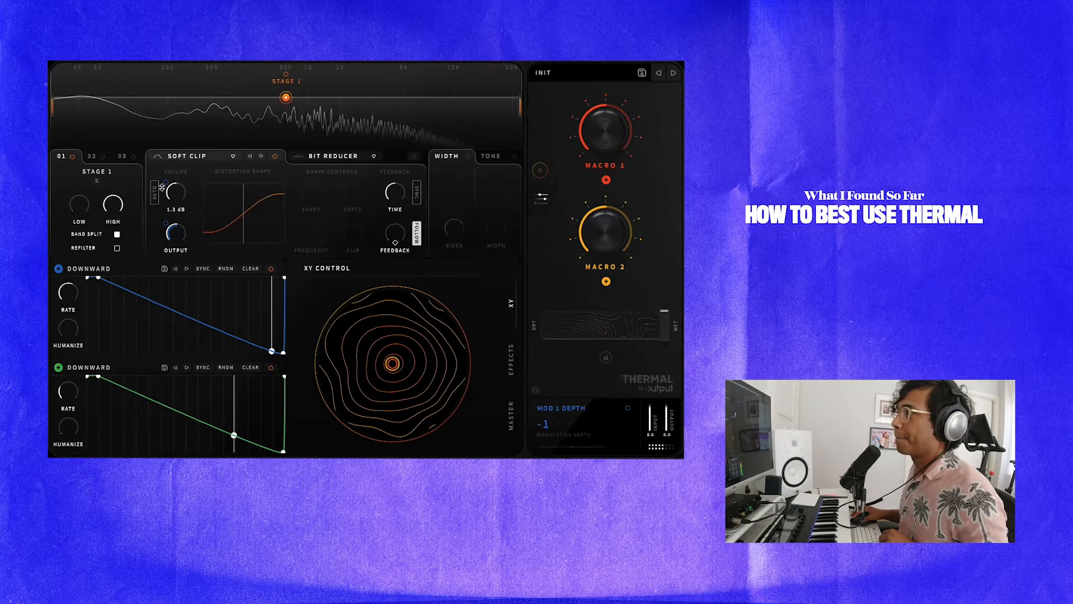
mouse_move(177, 196)
left_mouse_down()
mouse_move(177, 221)
mouse_move(179, 161)
mouse_move(179, 186)
left_mouse_up()
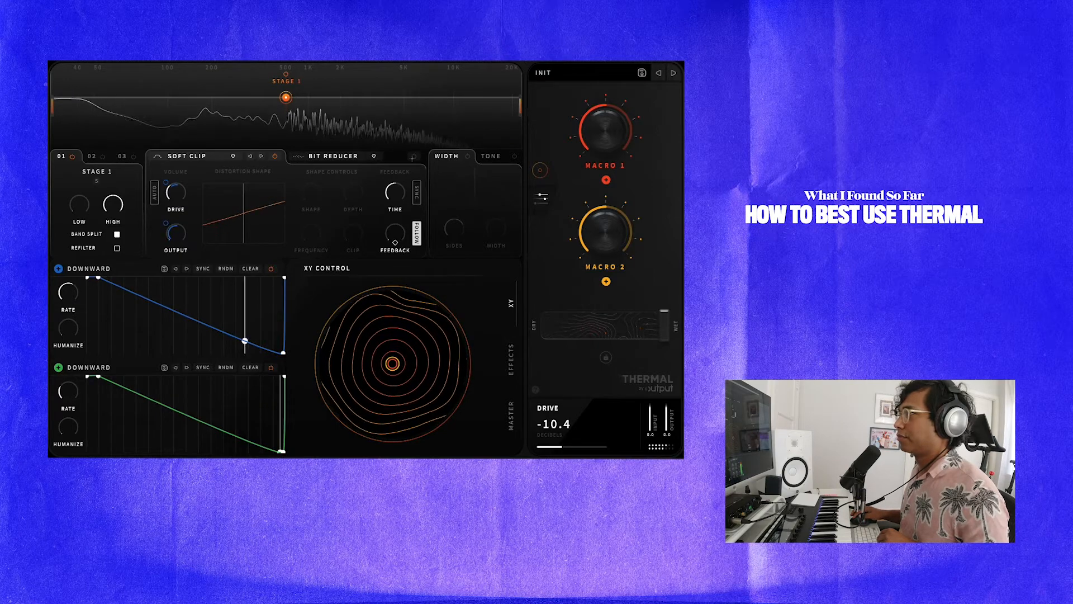
Step: Enable Stage 1's Width section, modulate its width with the first modulator and its sides with the second, setting sides to -4.8 dB
left_click(467, 155)
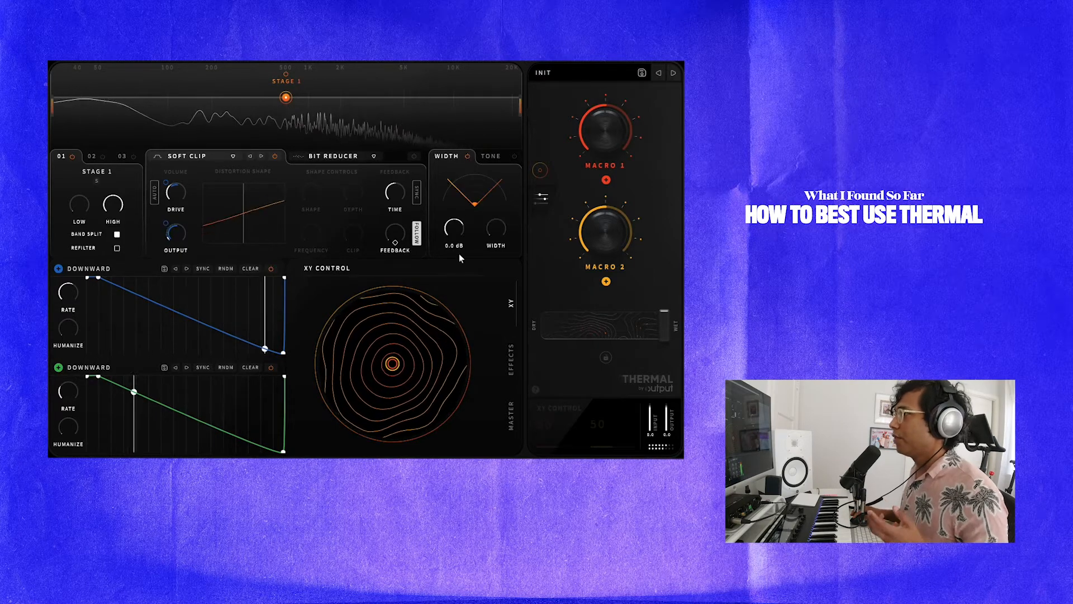
left_click_drag(458, 223, 504, 206)
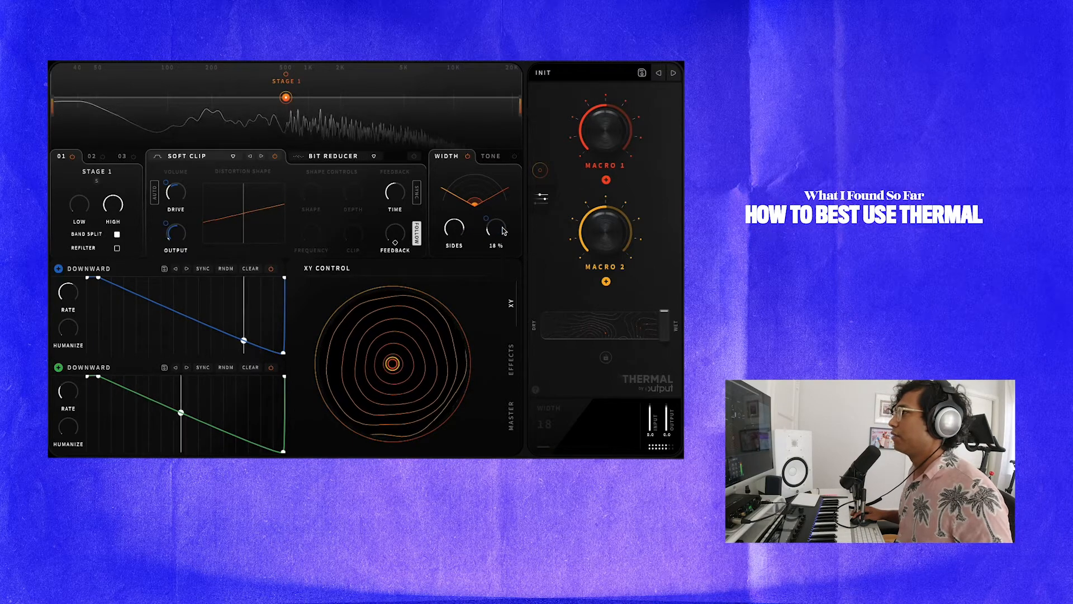
left_click_drag(487, 215, 495, 188)
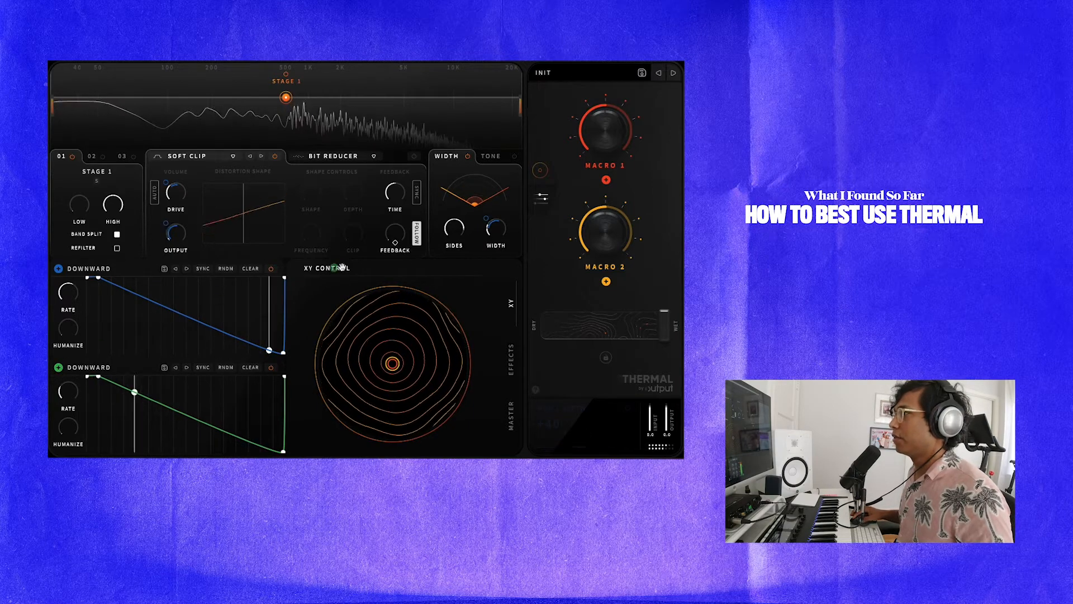
mouse_move(454, 233)
left_mouse_down()
mouse_move(447, 245)
mouse_move(448, 214)
mouse_move(445, 246)
left_mouse_up()
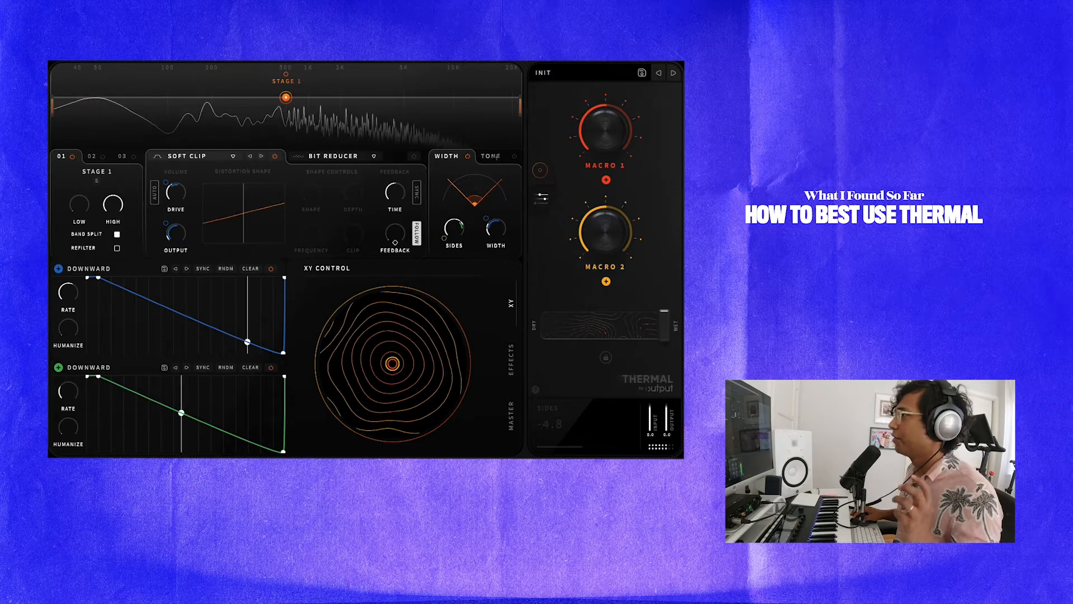
Step: Enable Stage 1's Tone section, modulate its high band with the first modulator, and compare the sound with Tone off and on
left_click(510, 159)
left_click(514, 157)
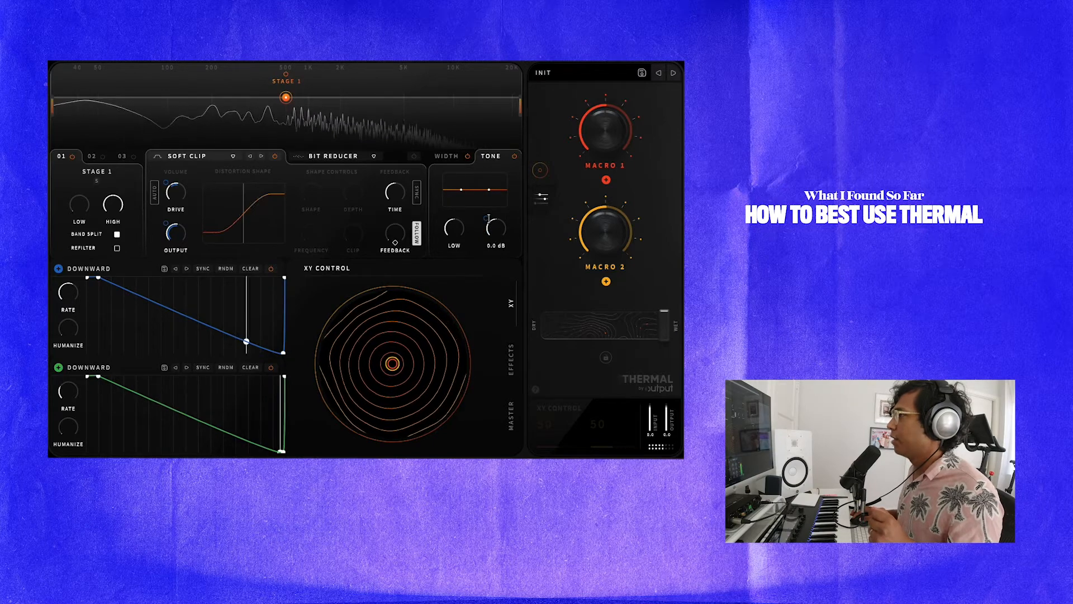
left_click_drag(489, 218, 489, 209)
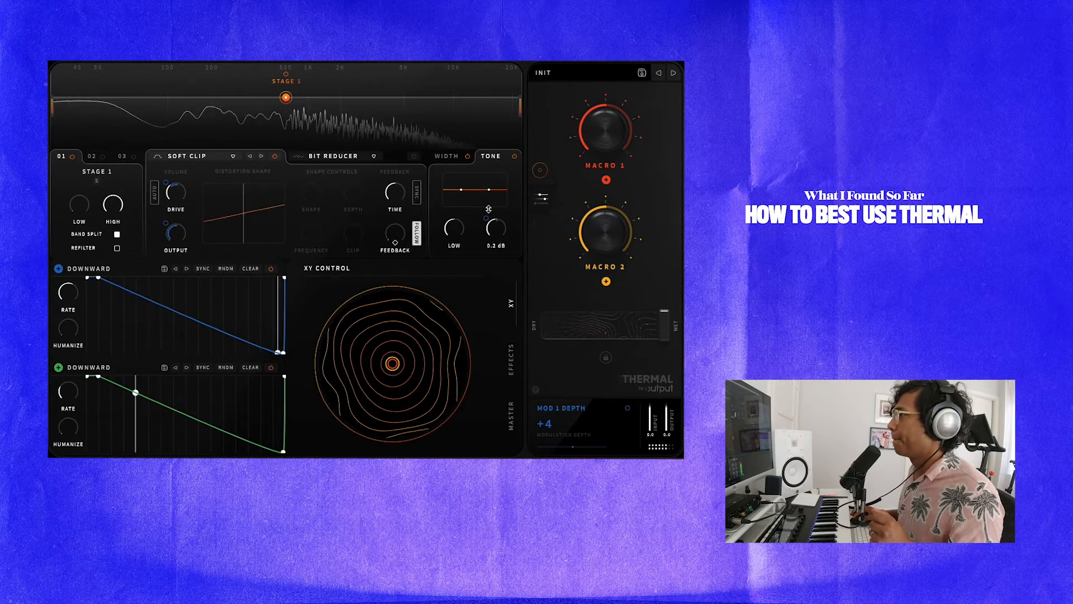
left_click(515, 157)
left_click(515, 157)
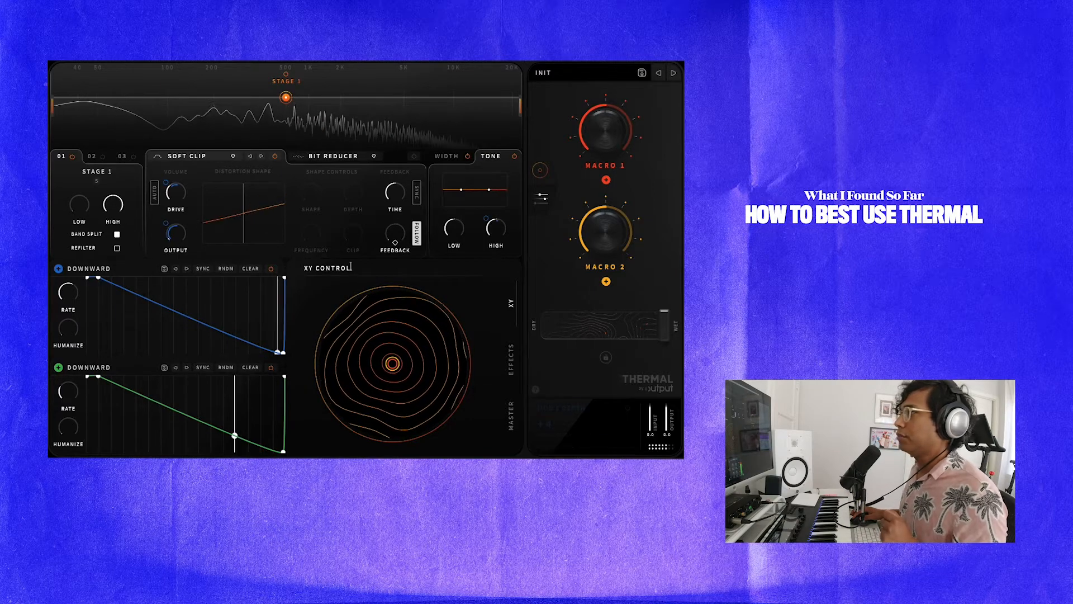
Step: Enable the first effect slot and change its effect from Bit Reducer to Filter
left_click(511, 359)
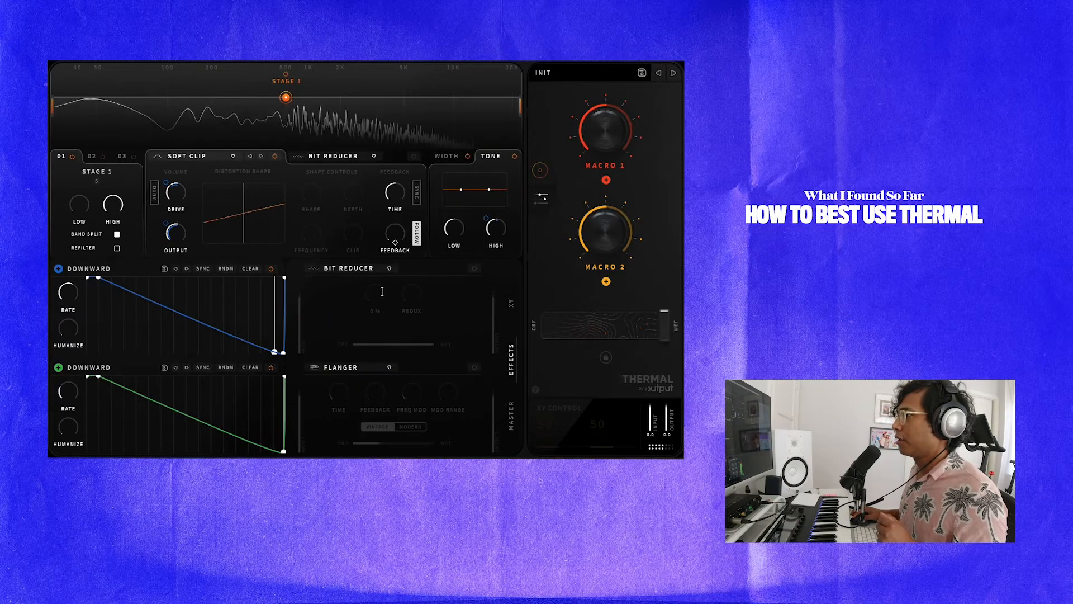
left_click(475, 269)
left_click(348, 268)
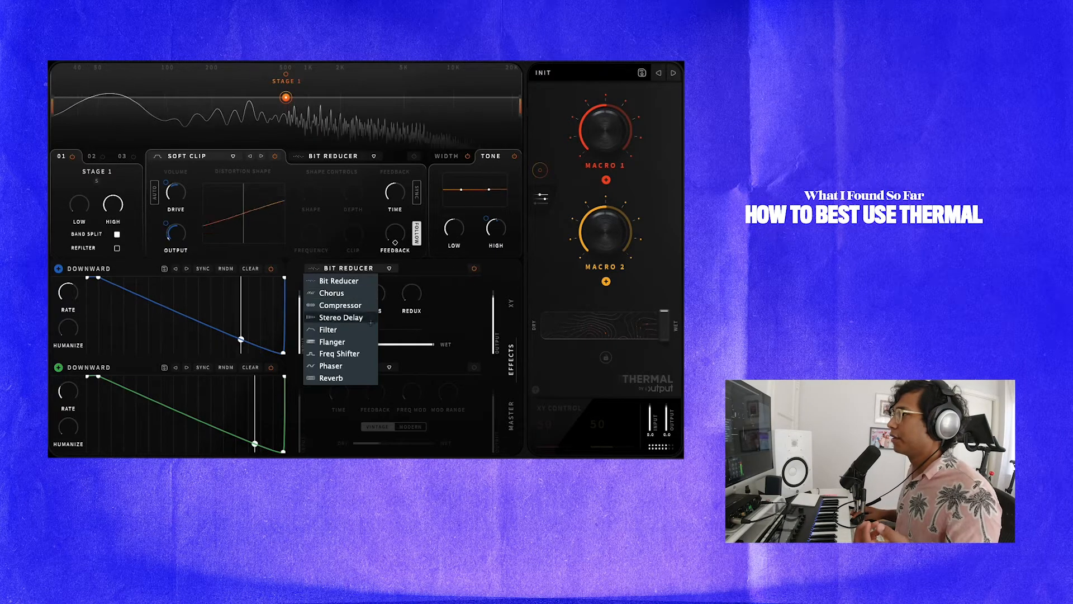
left_click(329, 330)
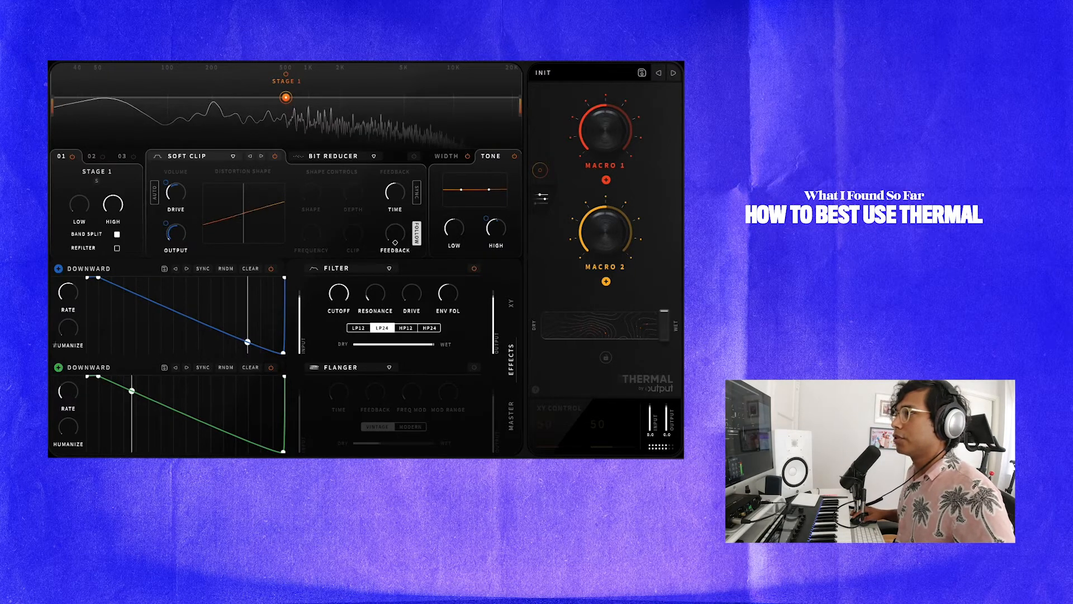
Step: Modulate the first filter's cutoff with the first modulator at a depth of +43 and set that filter's dry/wet to 77%
left_click_drag(58, 268, 335, 324)
left_click_drag(328, 283, 332, 267)
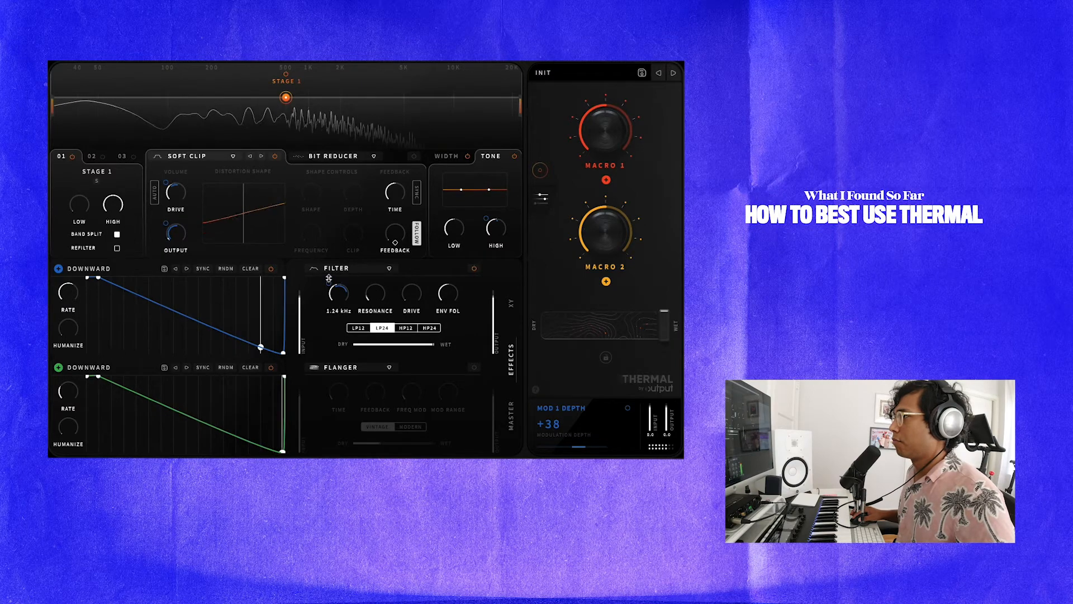
left_click_drag(329, 273, 329, 282)
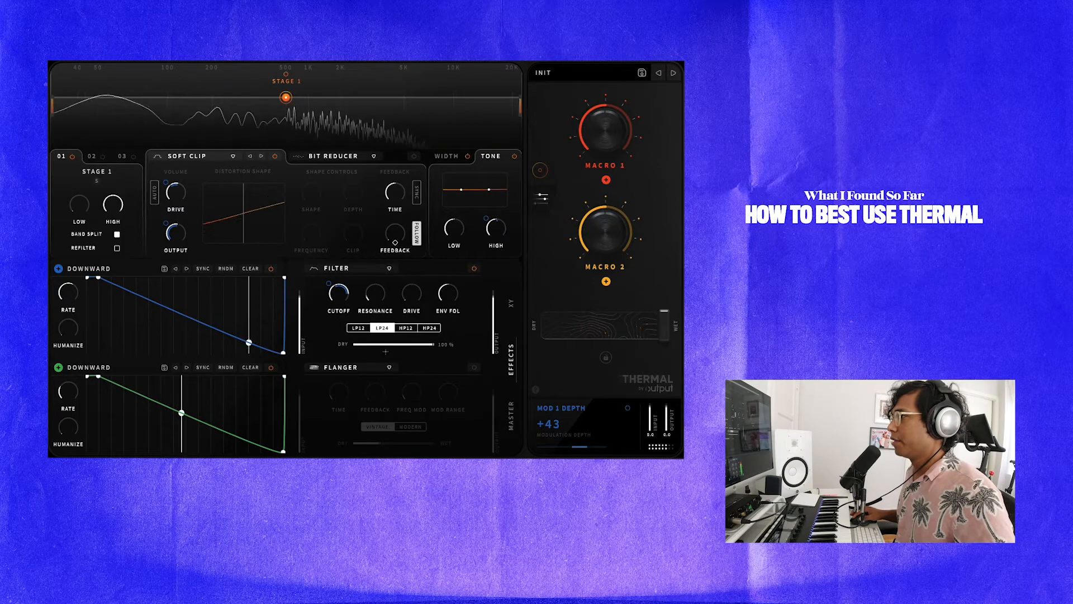
left_click_drag(410, 344, 380, 384)
Step: Load a Filter into the second effect slot, enable it, and lower its cutoff modulation using the second modulator
left_click(347, 367)
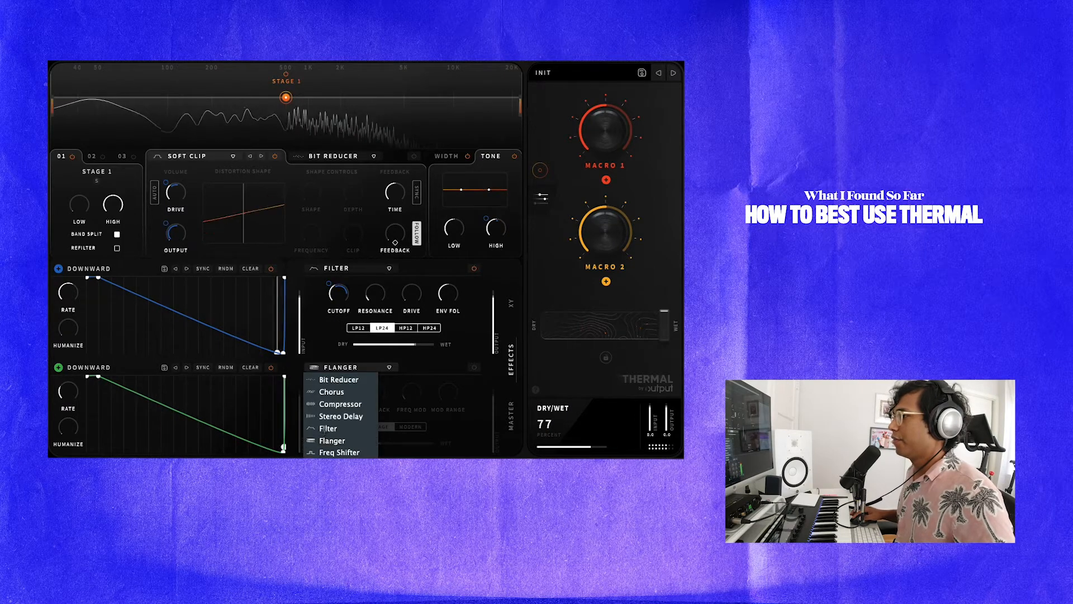
left_click(335, 442)
left_click(475, 367)
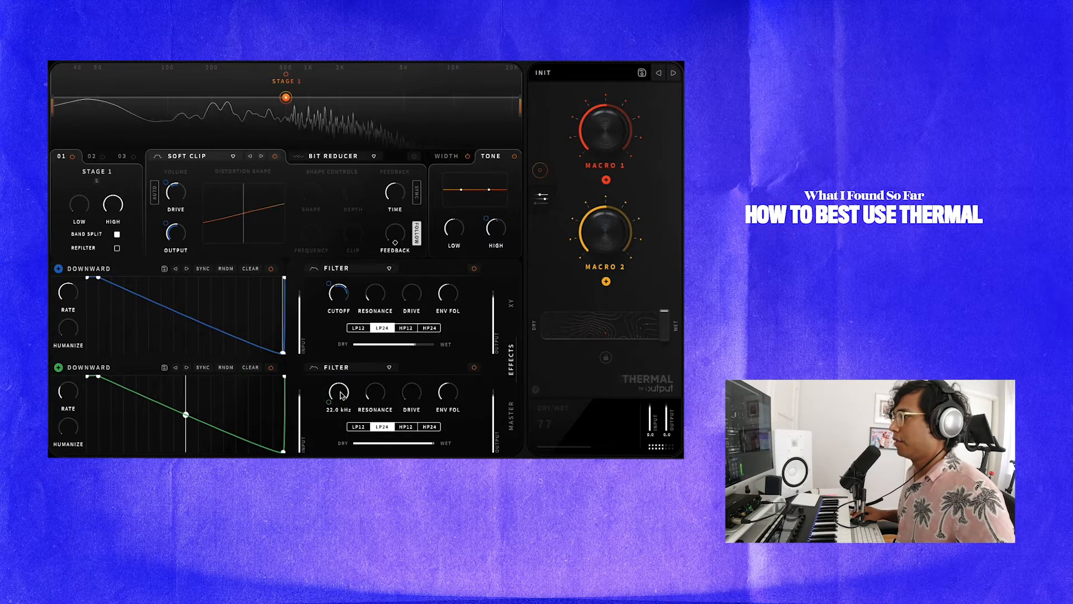
left_click_drag(338, 394, 329, 432)
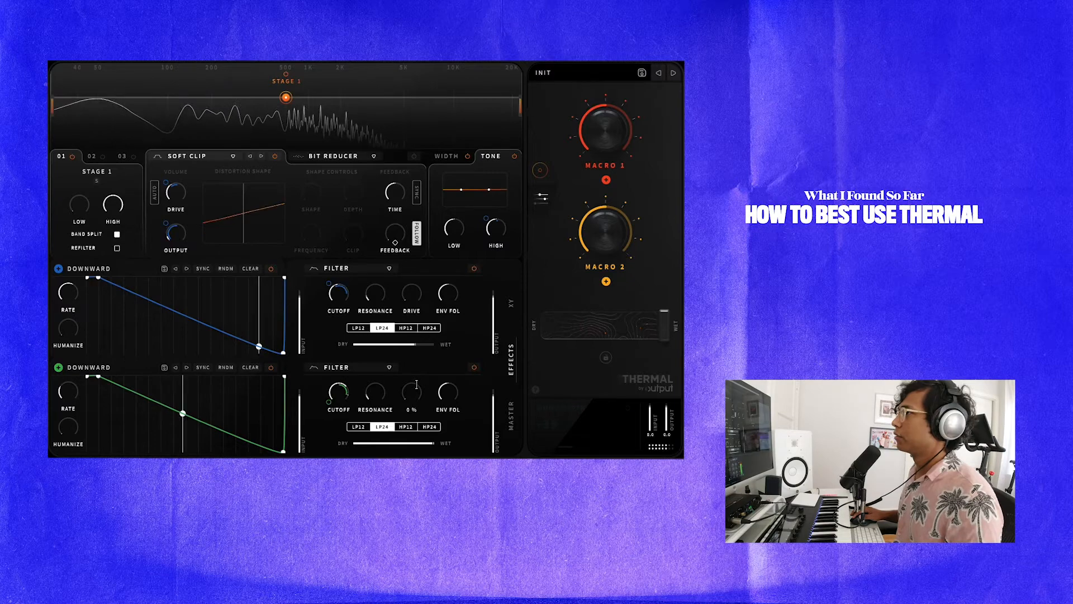
Step: Bypass the second filter and compare the sound with the first filter off and on
left_click(473, 368)
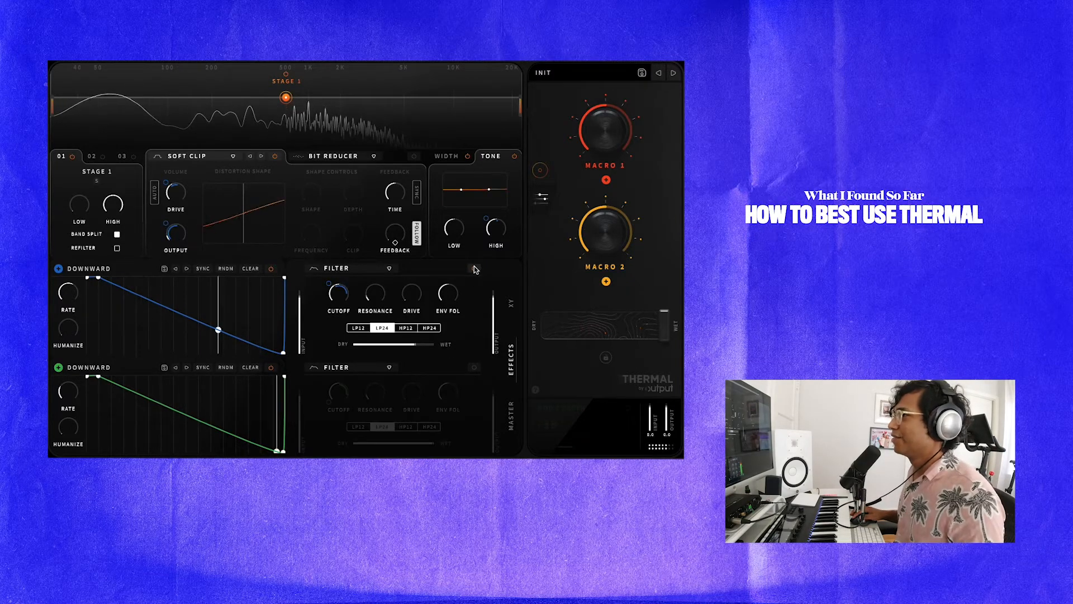
left_click(474, 268)
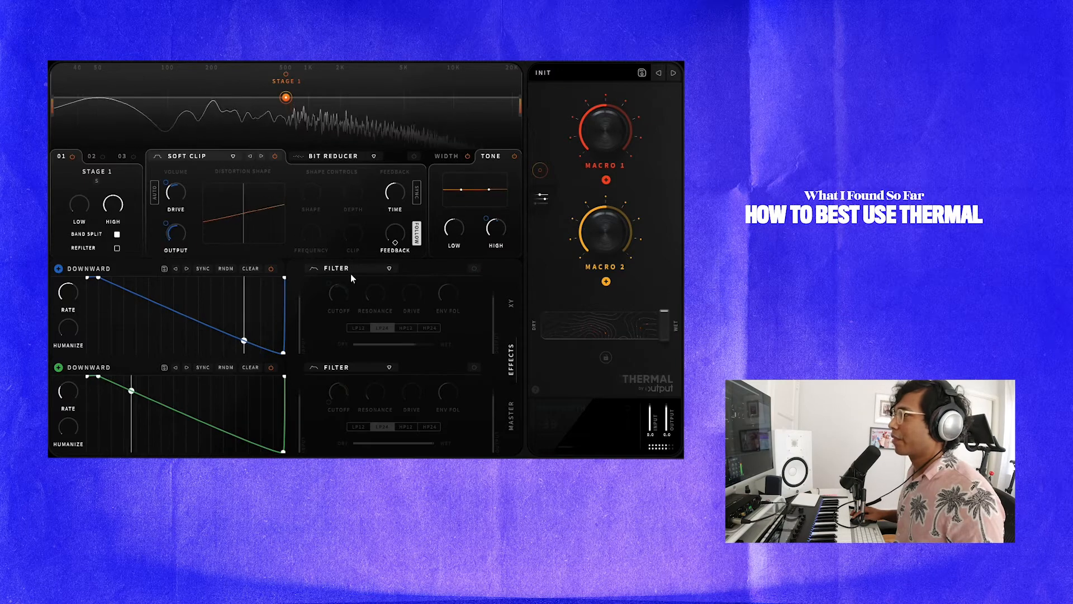
left_click(474, 268)
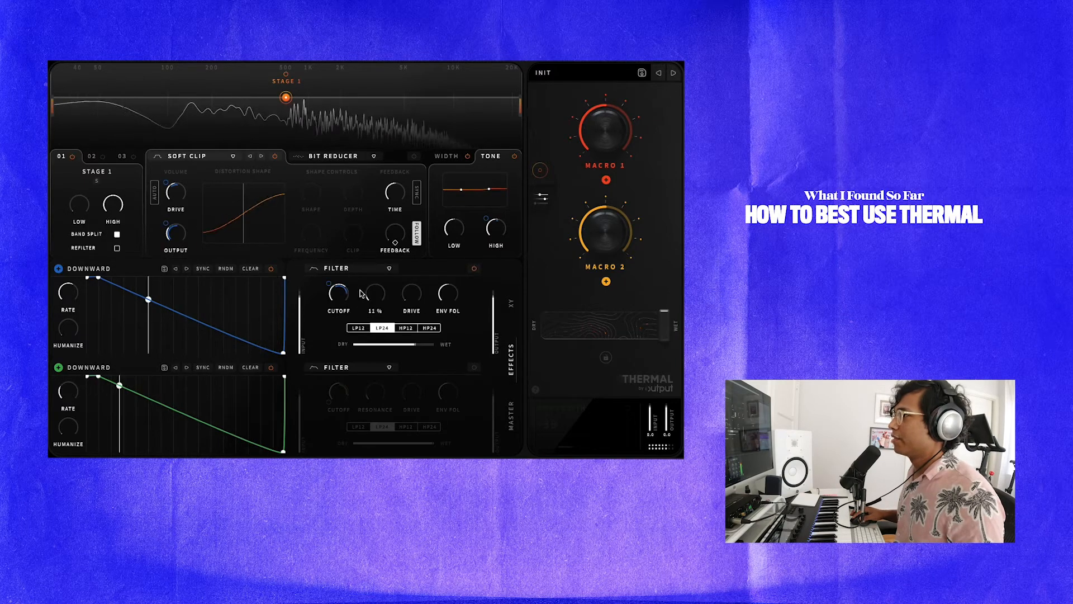
Step: Remove the modulation from the first filter's cutoff and raise the cutoff to 6.56 kHz
right_click(330, 282)
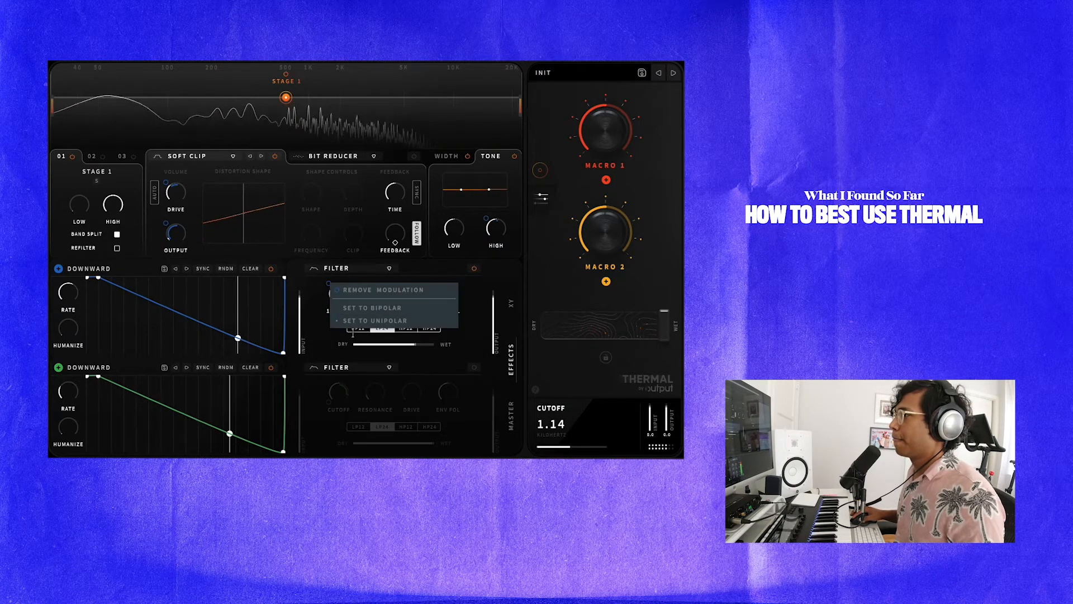
left_click(341, 298)
left_click_drag(341, 298, 344, 273)
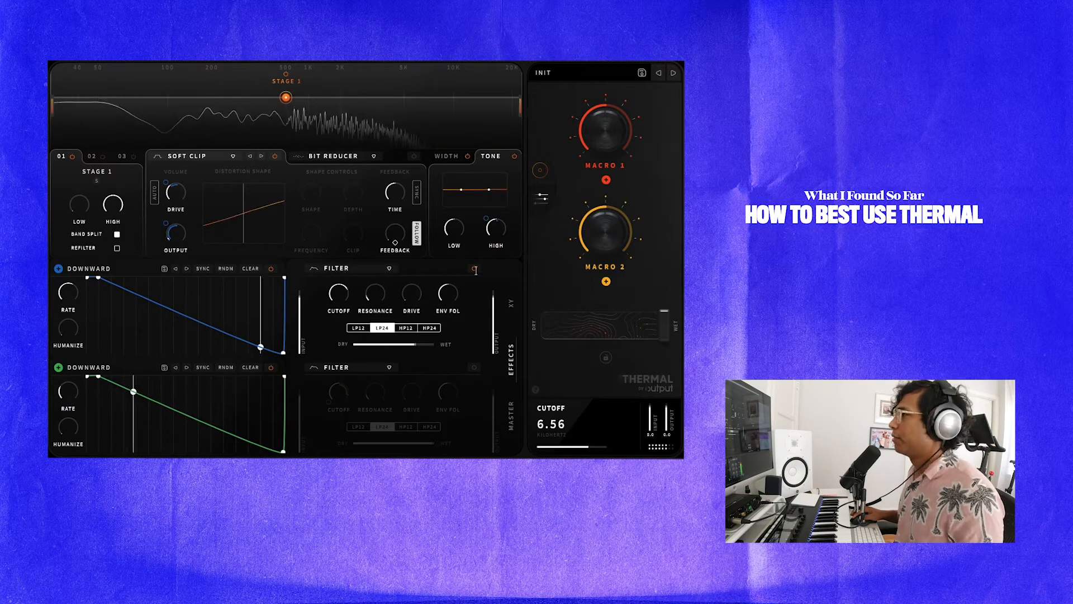
Step: Compare the dry and processed sound by sweeping the overall dry/wet to 0% and back to 100%
left_click_drag(650, 324, 403, 321)
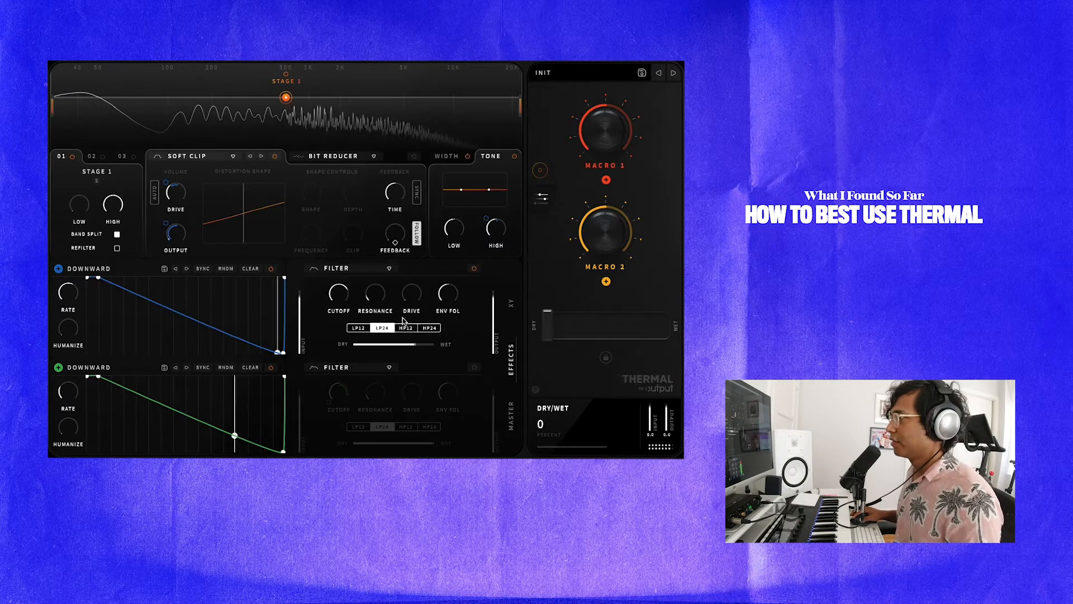
left_click_drag(403, 320, 682, 310)
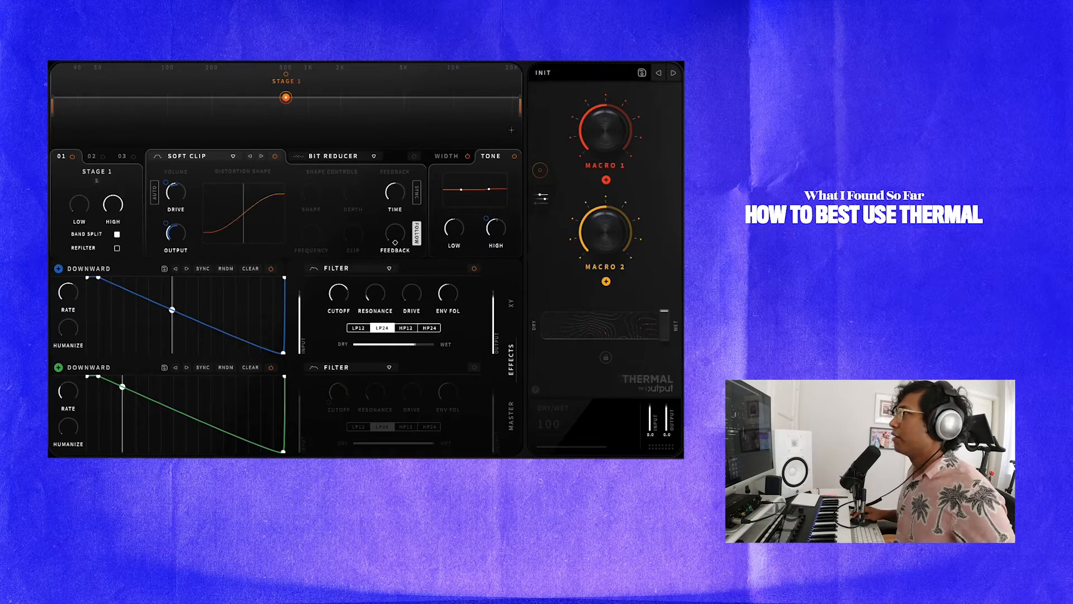
Step: Load the Pad Rhythm Maker preset from the Rhythmic category
left_click(553, 81)
scroll(148, 282, "down", 5)
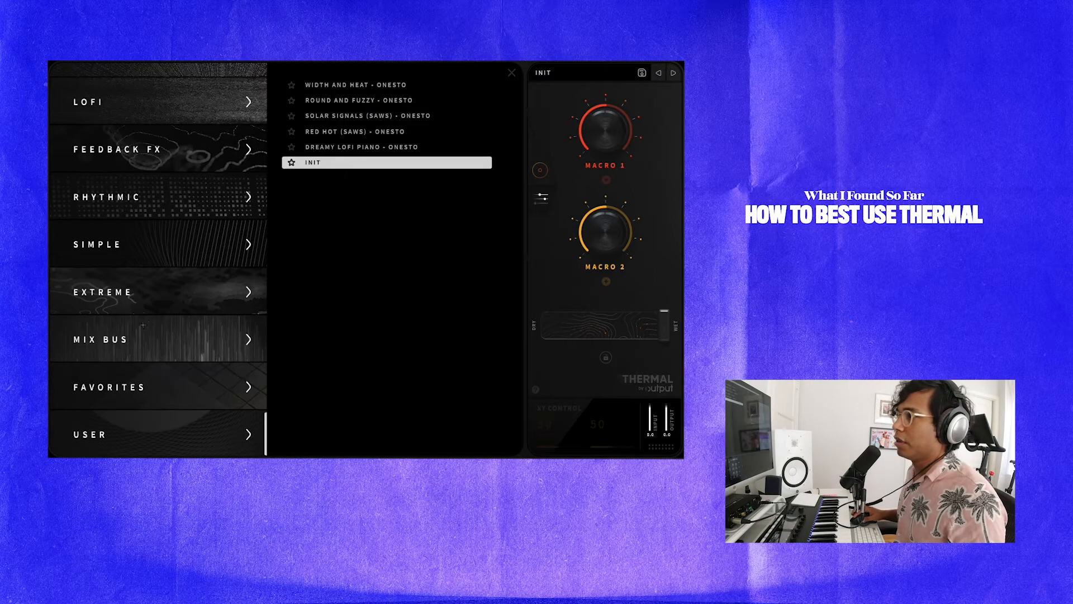
left_click(155, 195)
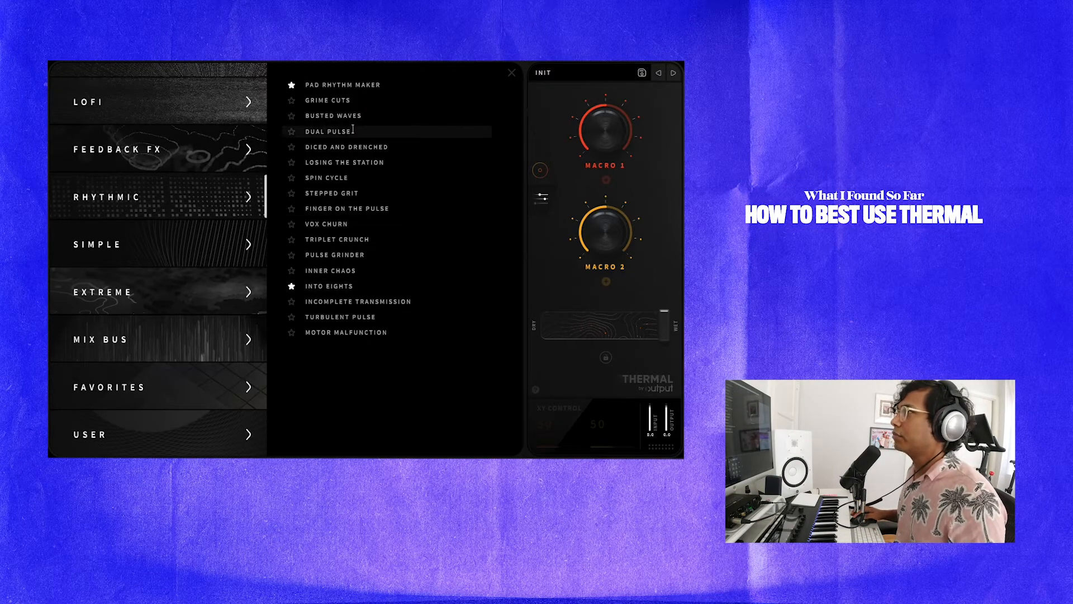
left_click(349, 86)
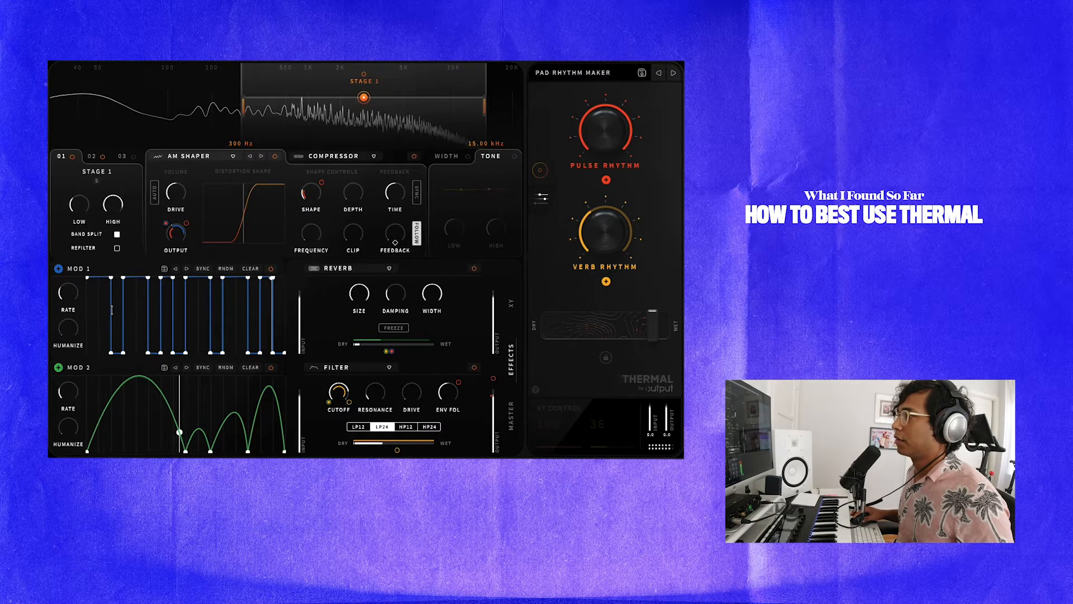
Step: Examine how the Pad Rhythm Maker preset modulates its outputs in Stages 1 and 2
mouse_move(84, 293)
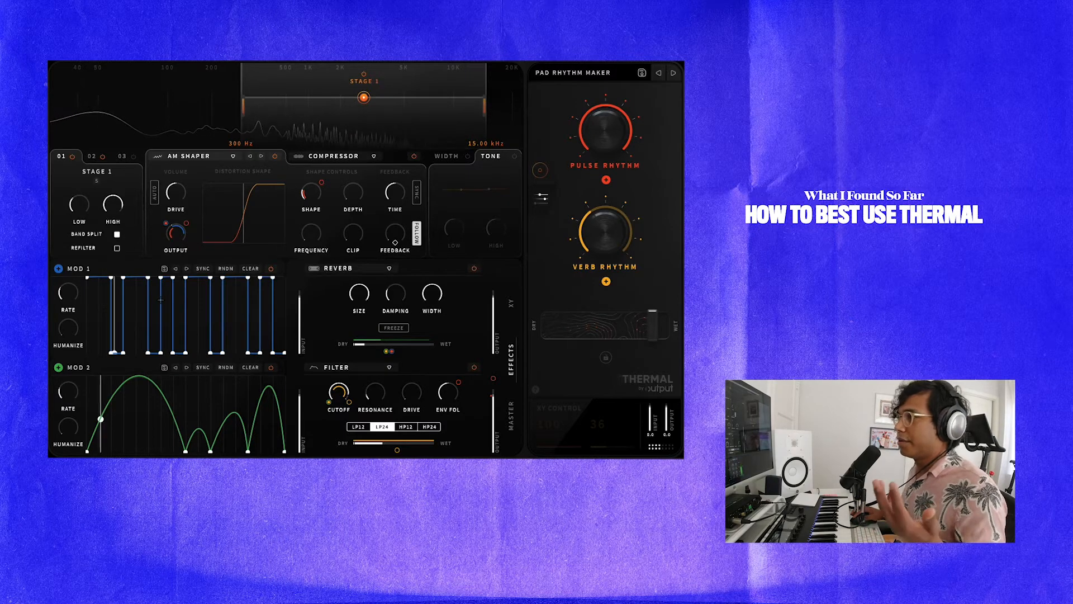
mouse_move(163, 247)
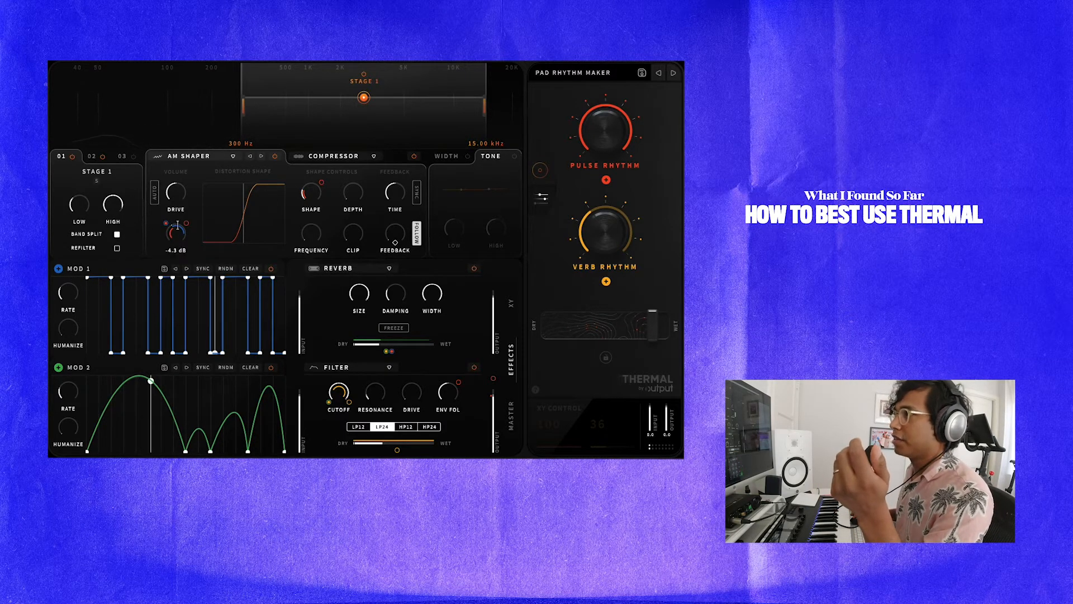
left_click(91, 157)
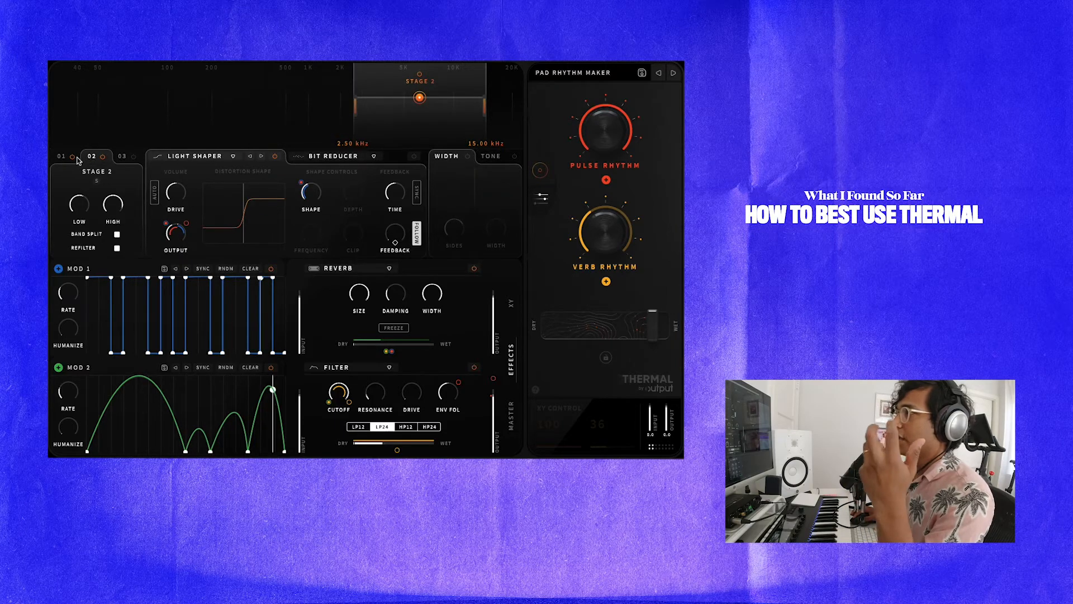
left_click(62, 157)
left_click(91, 157)
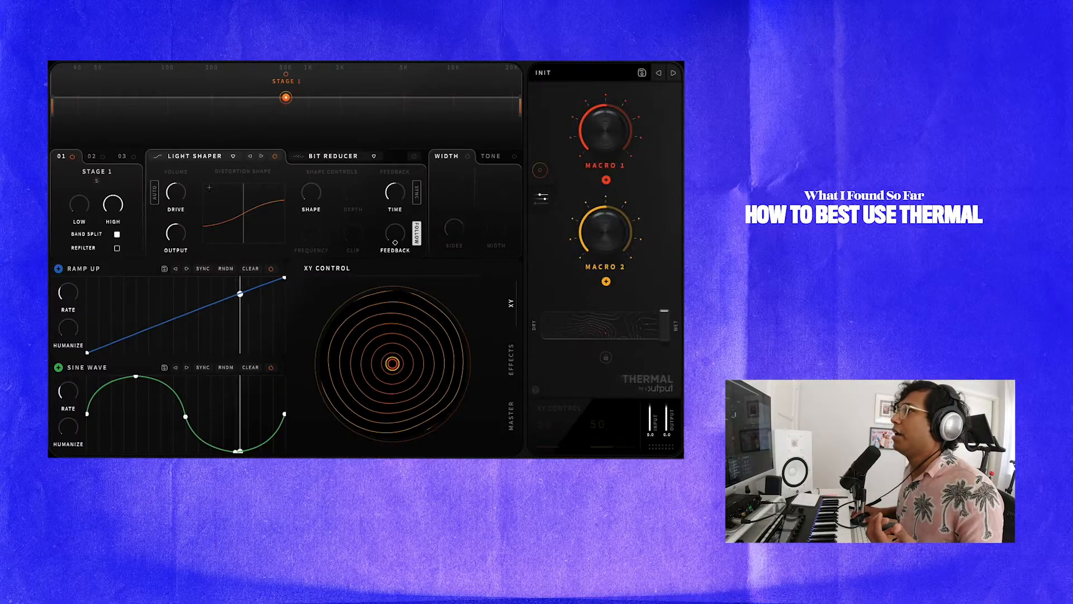
Step: View Stages 2 and 3 of the INIT preset and return to Stage 1
left_click(118, 158)
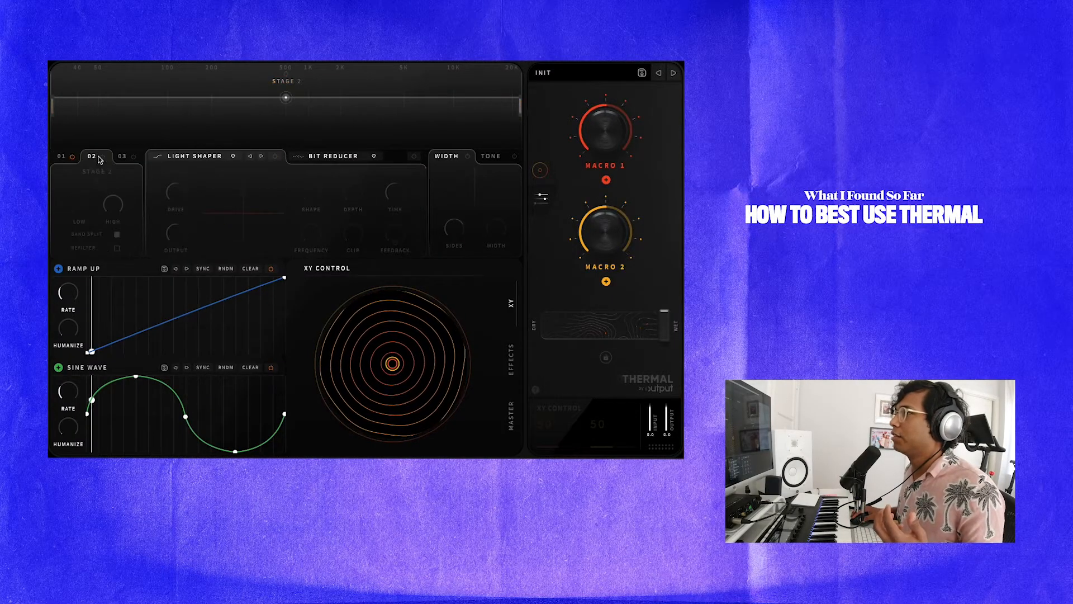
left_click(119, 157)
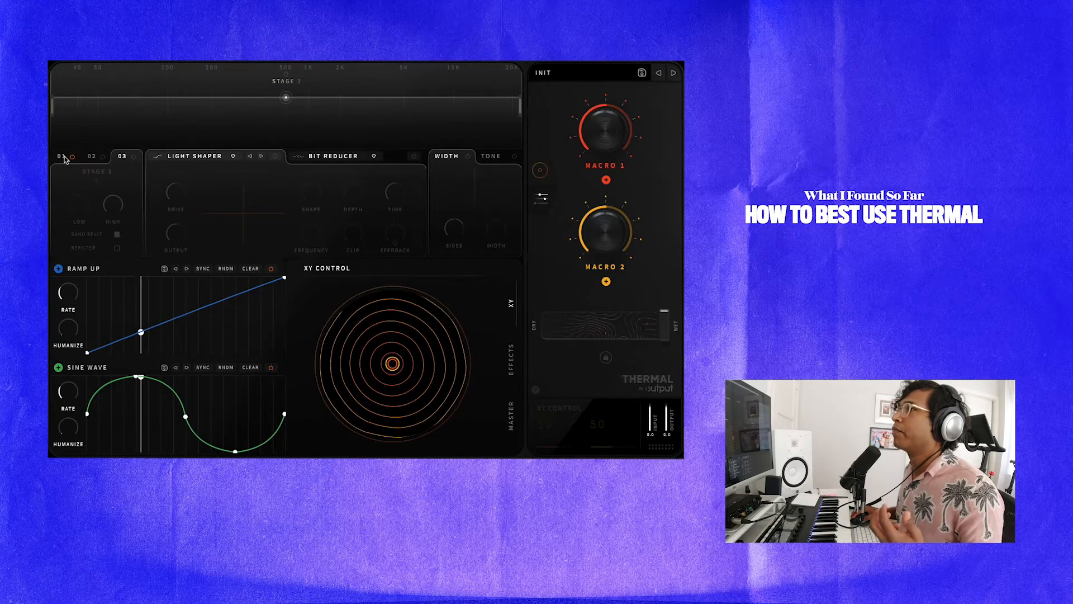
left_click(61, 158)
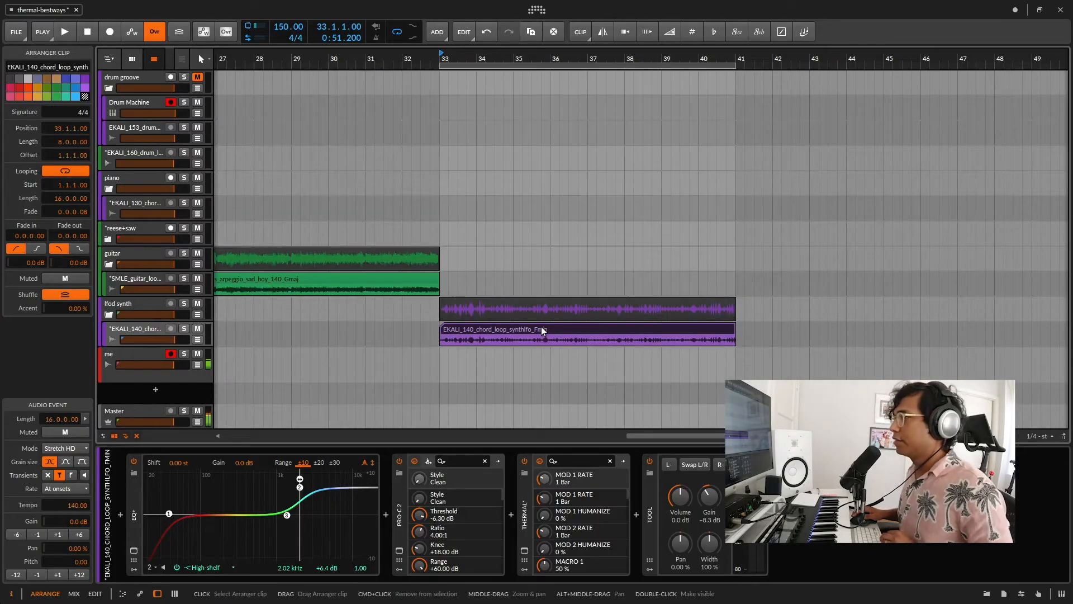
Step: Play the EKALI_140_chord_loop_synthlfo_Fmin clip from bar 33 in the Bitwig arrangement
key("space")
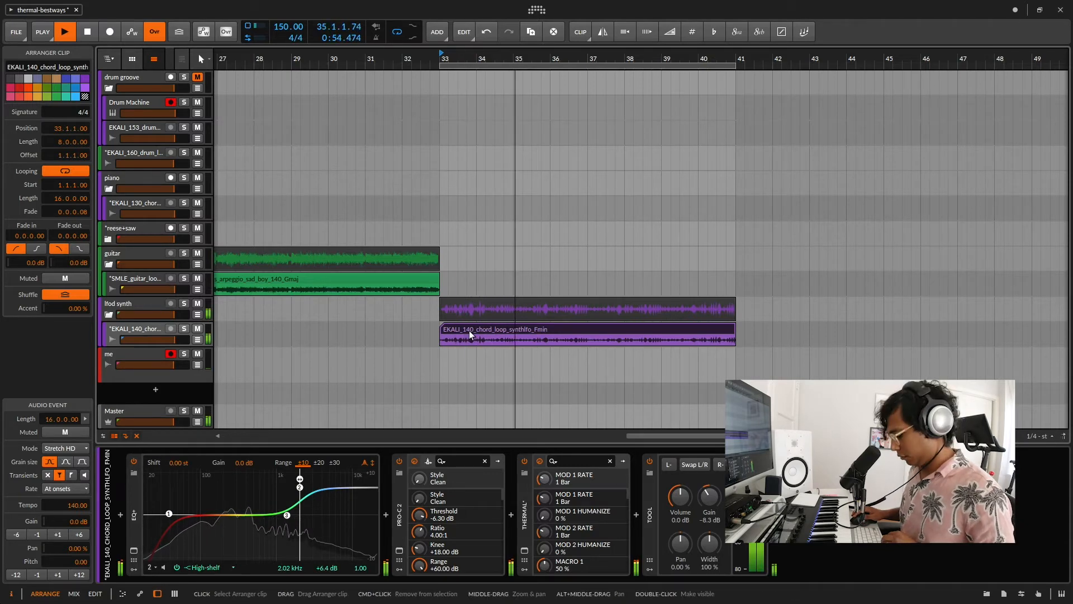
Step: Stop the chord loop, open the Thermal plugin on its track and audition the INIT preset
key("space")
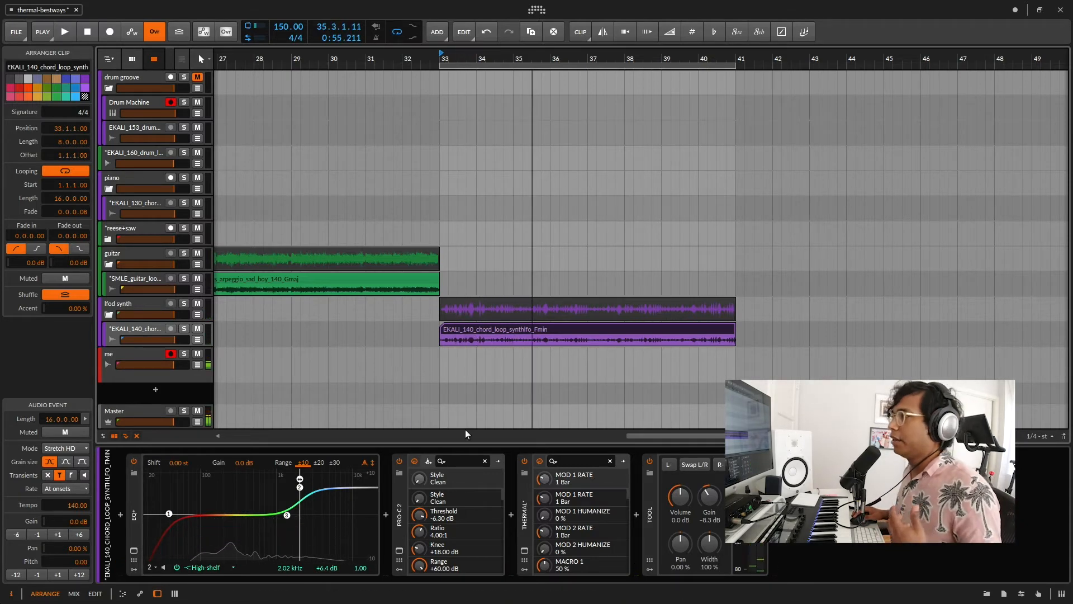
left_click(524, 550)
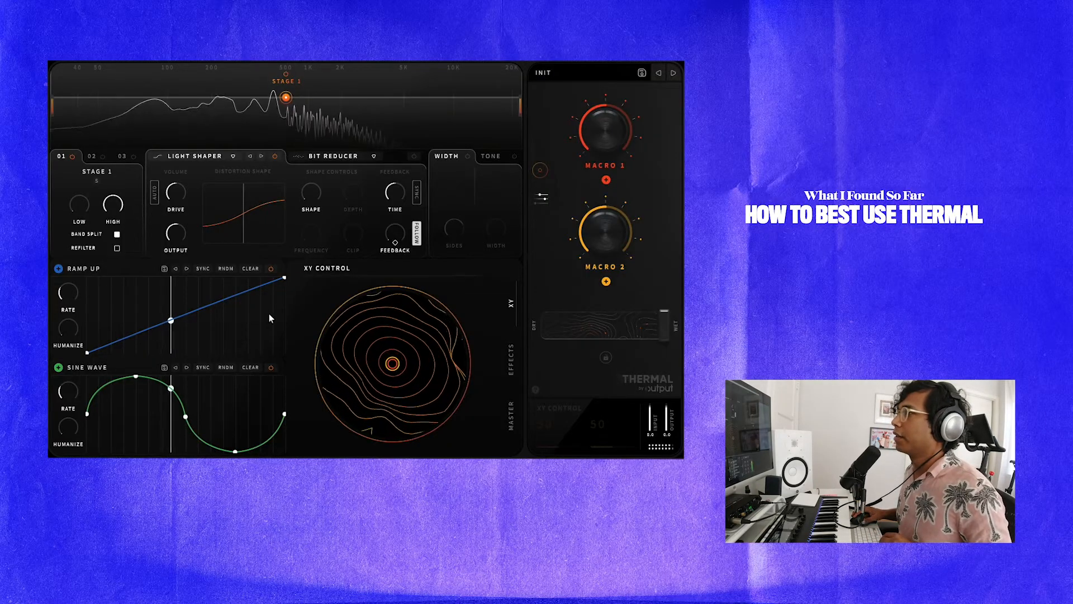
mouse_move(174, 230)
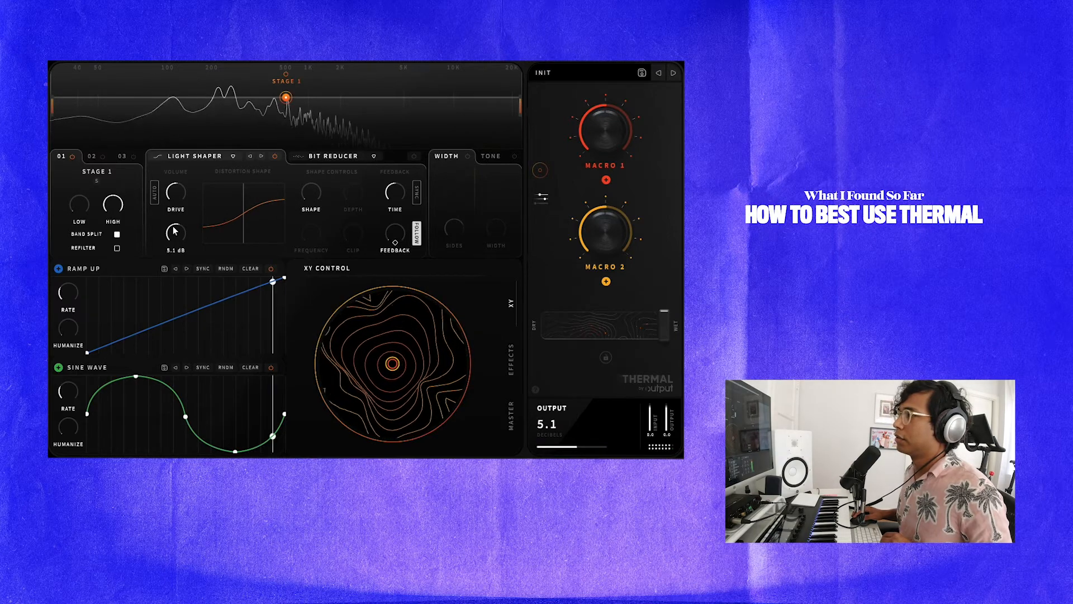
key("space")
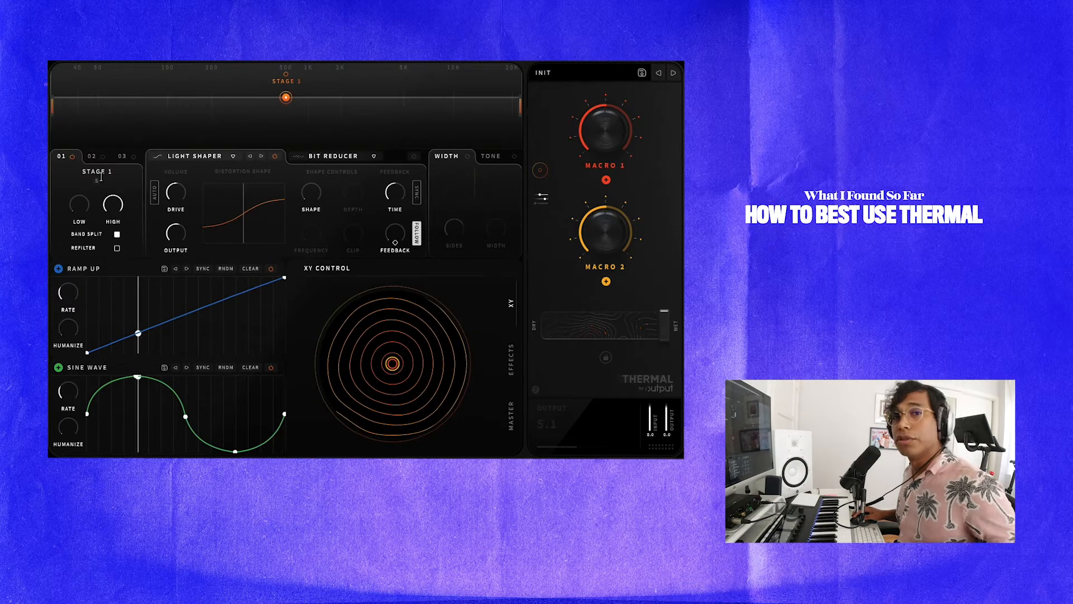
Step: Switch off the Ramp Up and Sine Wave modulators, and view the effects section and Stages 2 and 3
left_click(271, 269)
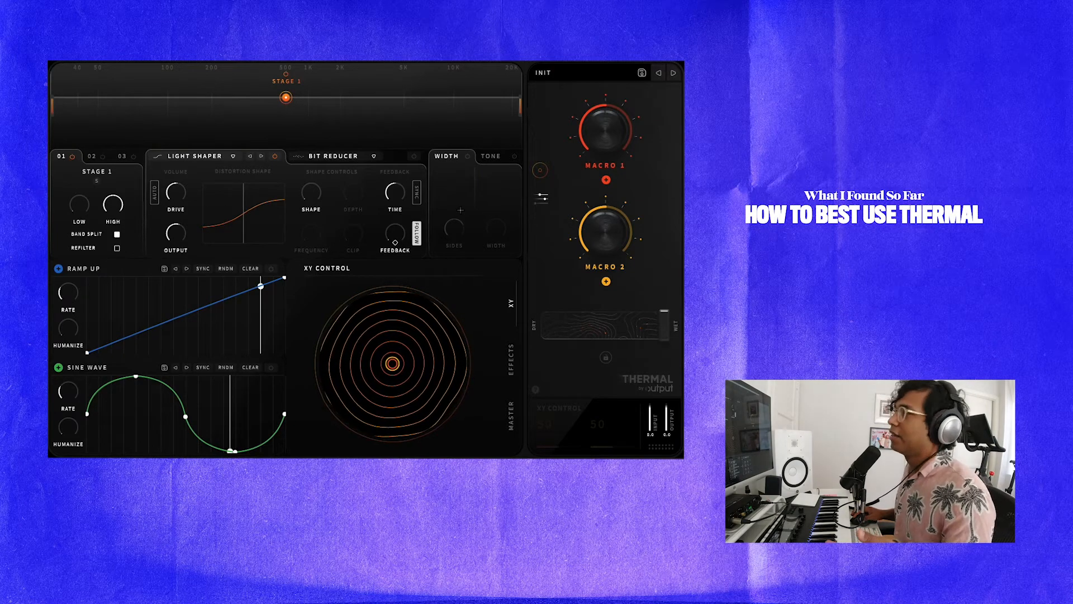
left_click(511, 351)
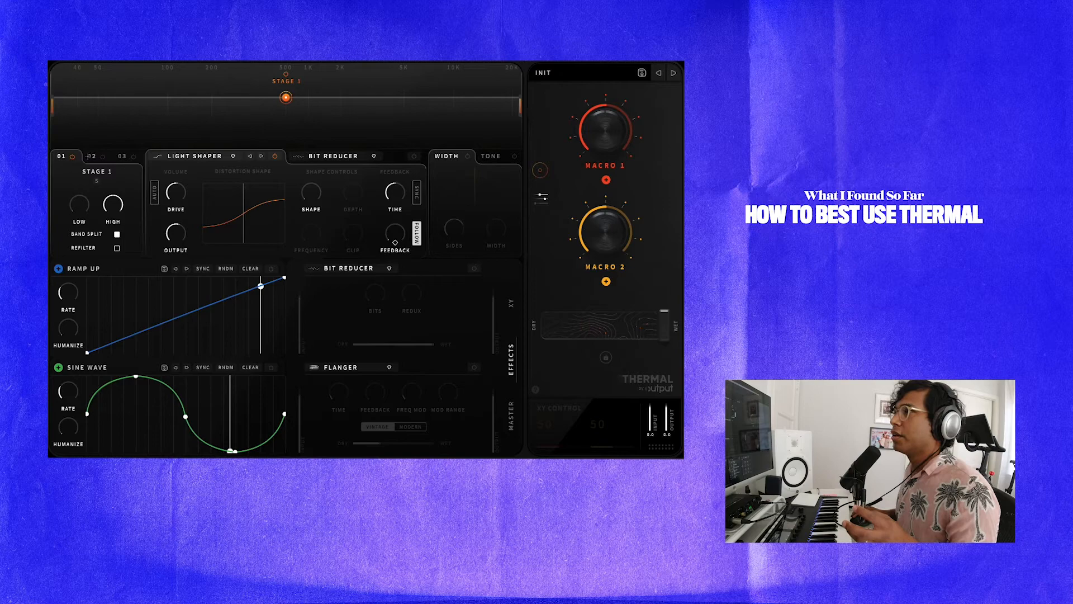
left_click(91, 156)
left_click(123, 157)
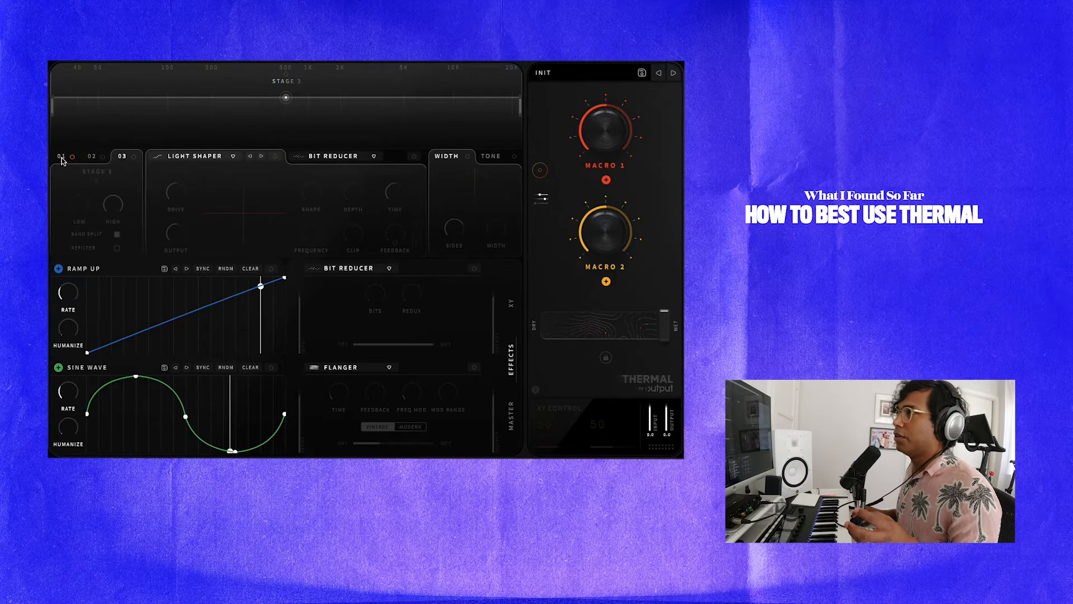
left_click(61, 157)
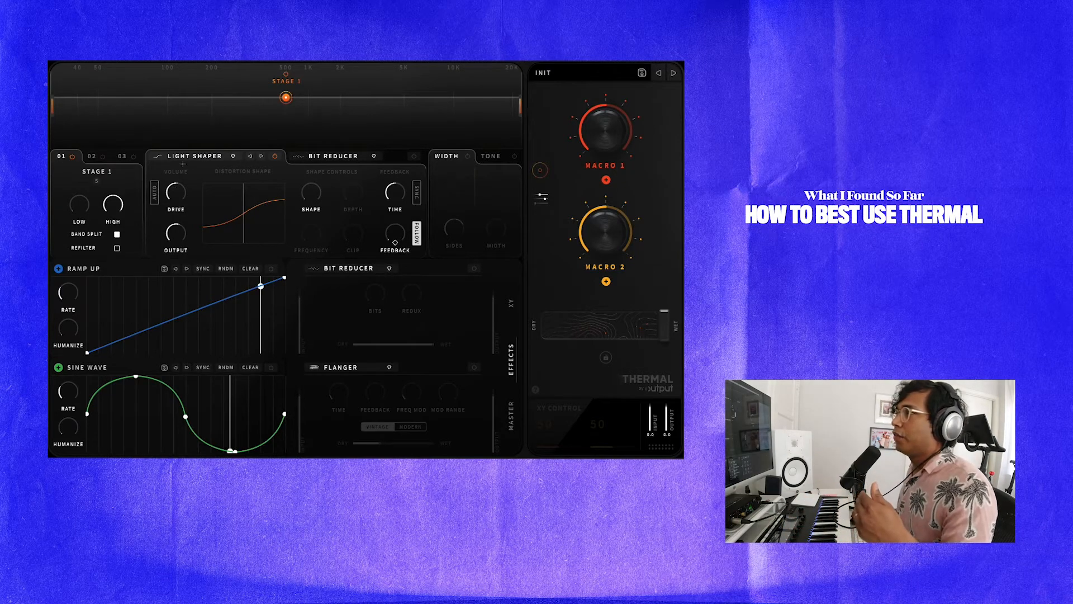
Step: Change Stage 1's distortion to Heavy Shaper, raise its drive, and set the output to 12.5 dB and shape to 11%
left_click(200, 157)
left_click(184, 179)
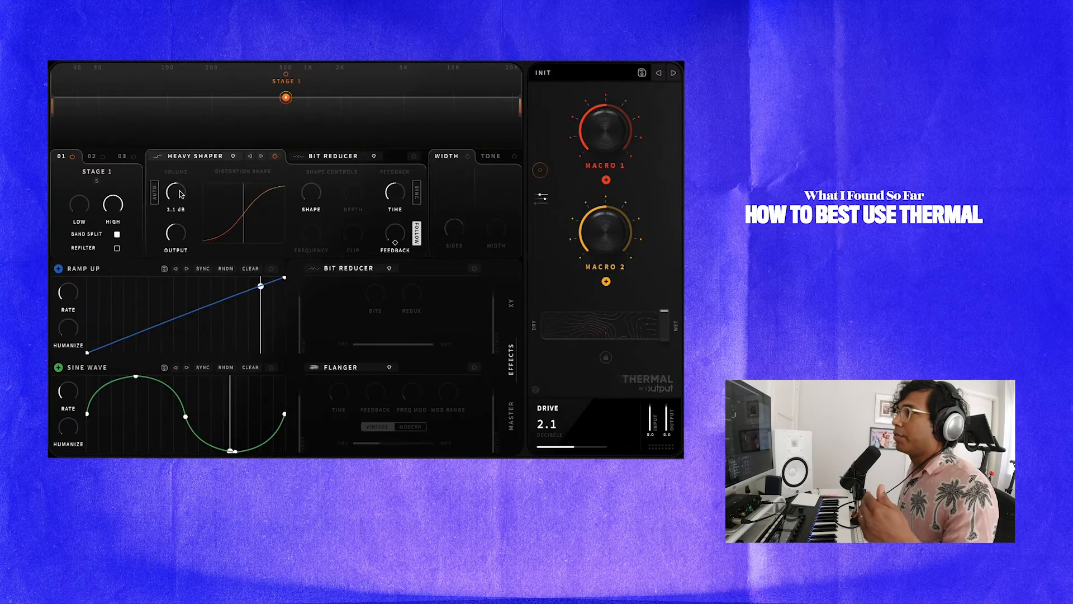
left_click_drag(177, 244, 178, 223)
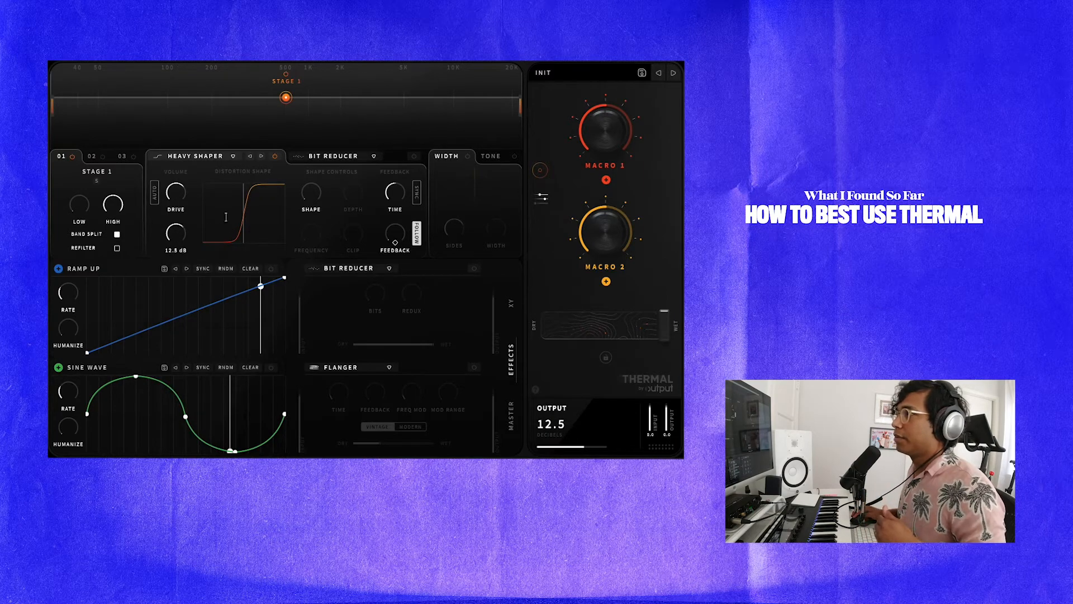
left_click_drag(327, 196, 327, 185)
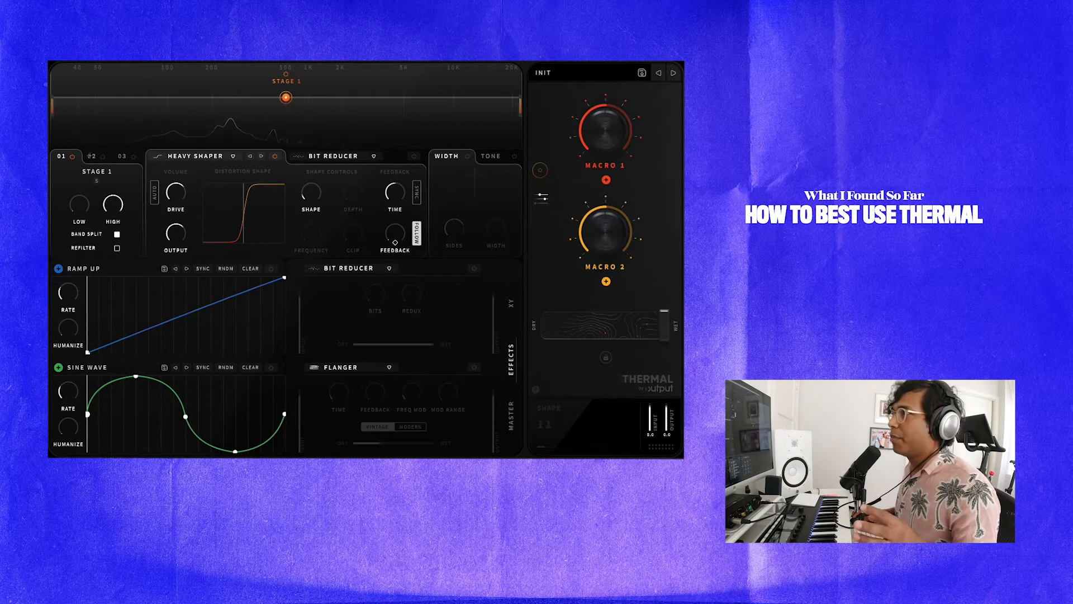
Step: Enable Stage 2 with its Light Shaper, adjust the drive, and enable Stage 3
left_click(92, 156)
left_click(102, 157)
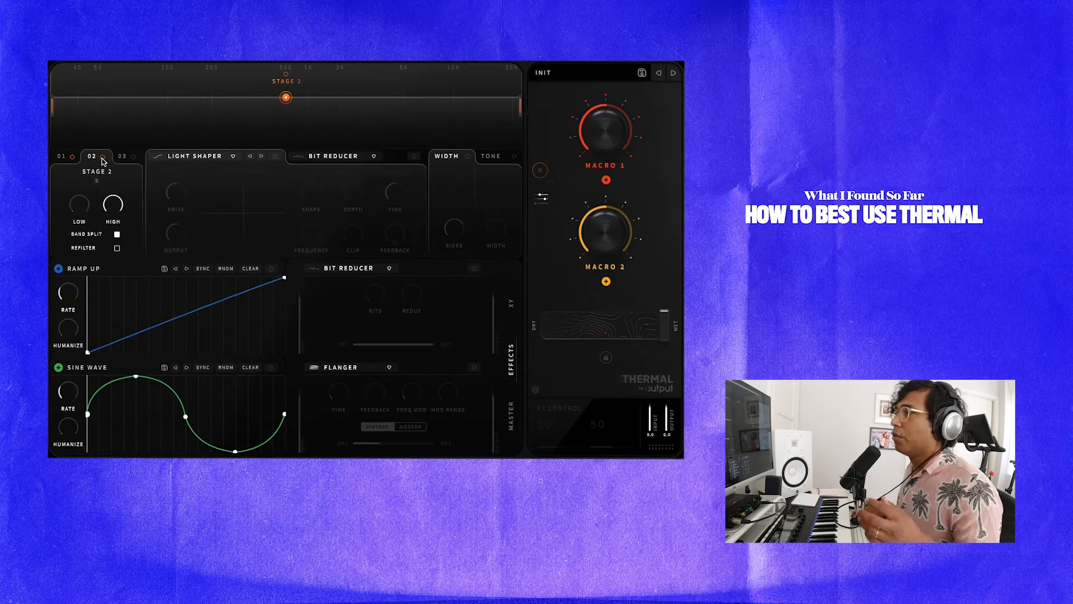
left_click(275, 156)
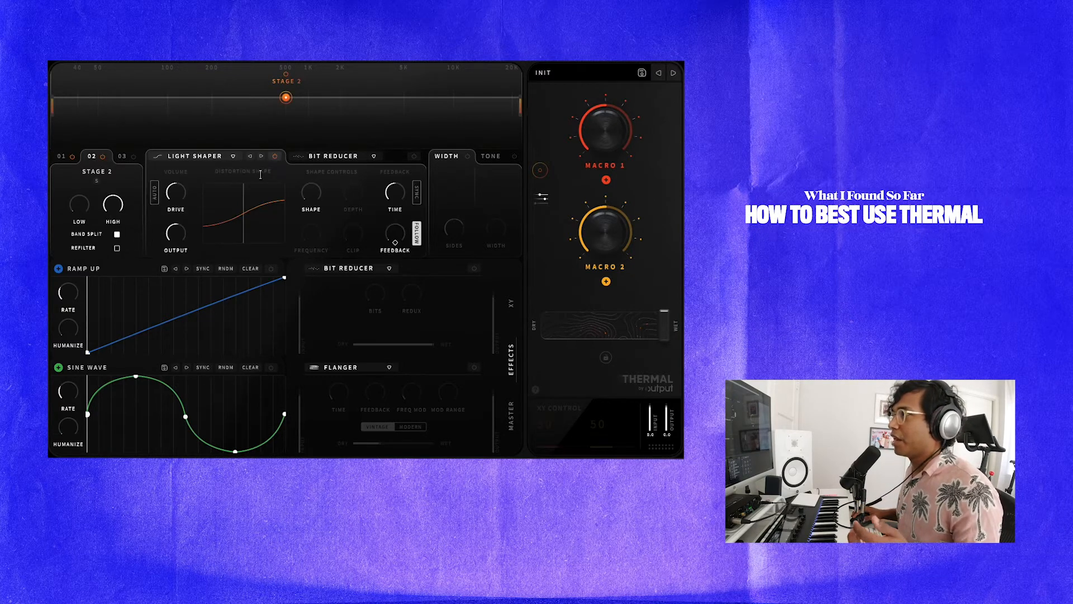
left_click_drag(175, 195, 175, 182)
left_click(123, 158)
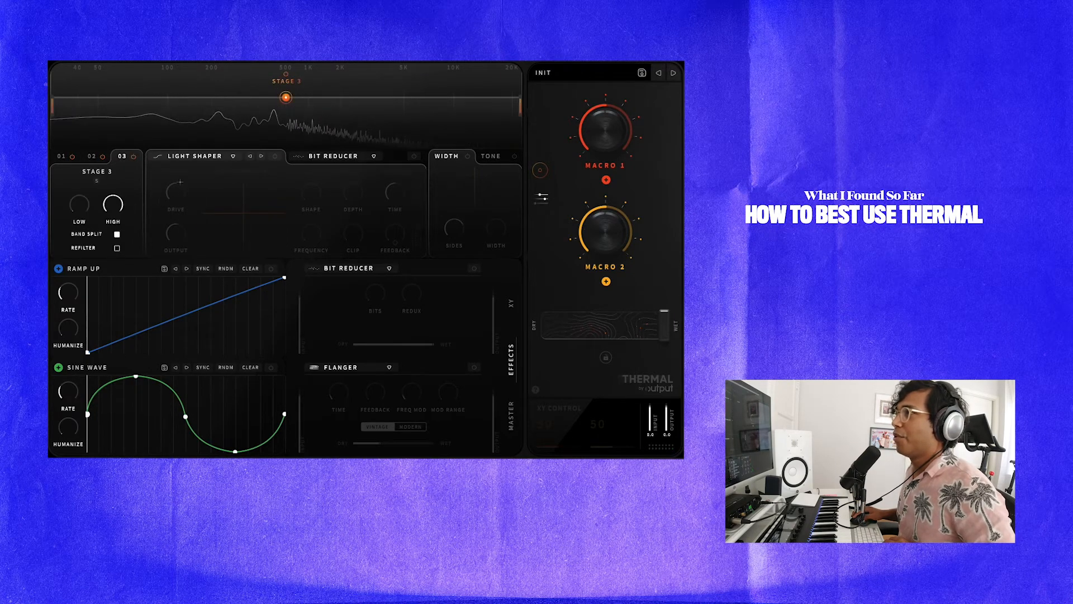
Step: Change Stage 1's distortion to Light Shaper with the drive at 2.0 dB and the shape at 16%
left_click(63, 159)
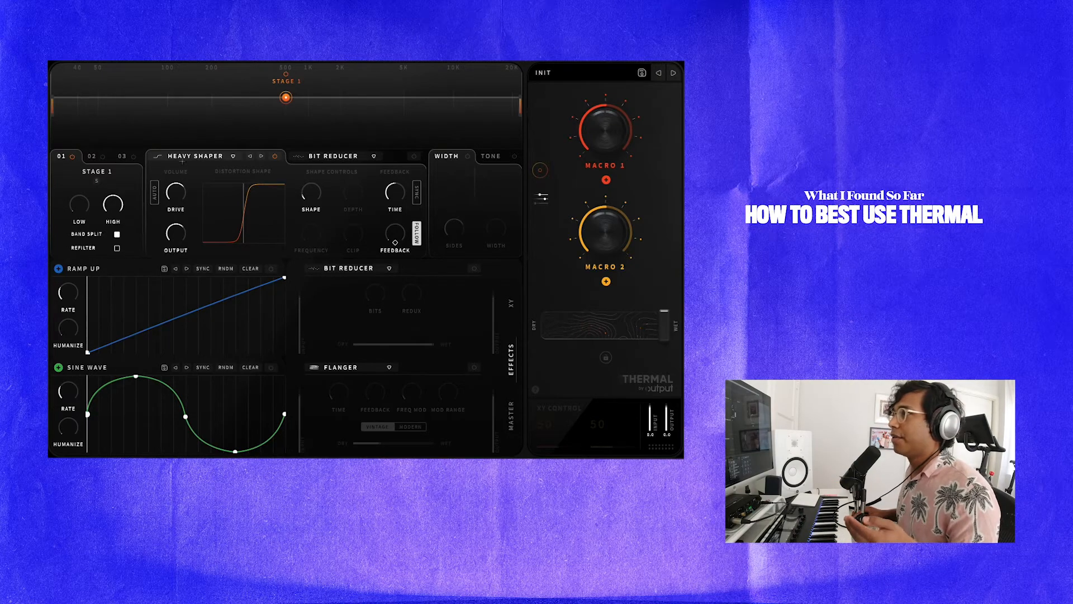
left_click(182, 161)
left_click(179, 169)
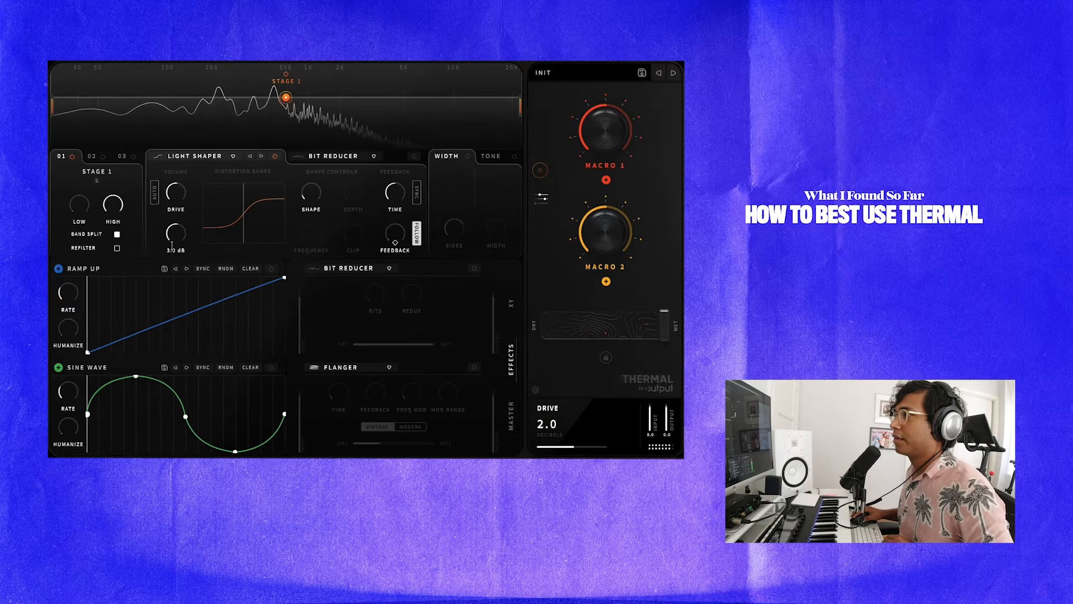
left_click_drag(309, 197, 308, 192)
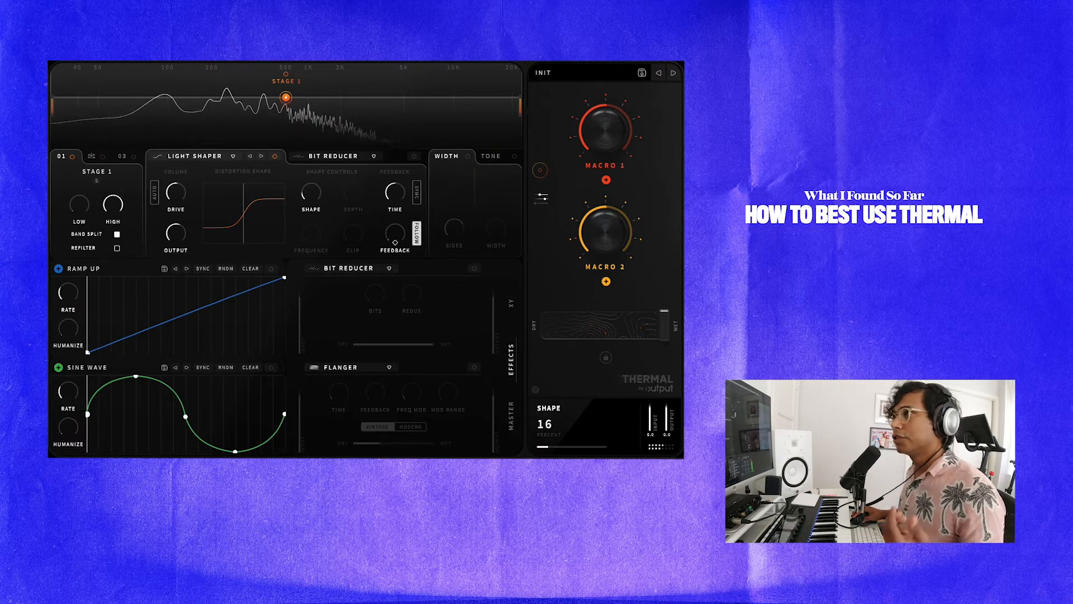
Step: Enable Stage 2, narrow its frequency band and shift it to 705 Hz to 11.36 kHz
left_click(92, 157)
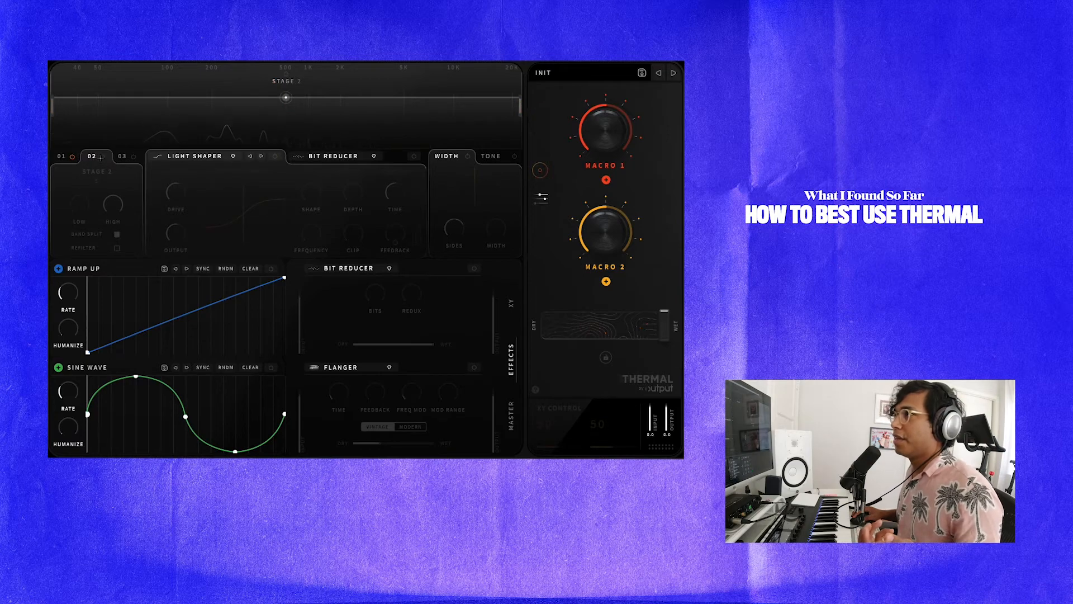
left_click(103, 157)
left_click_drag(54, 110, 360, 112)
left_click_drag(434, 116, 237, 116)
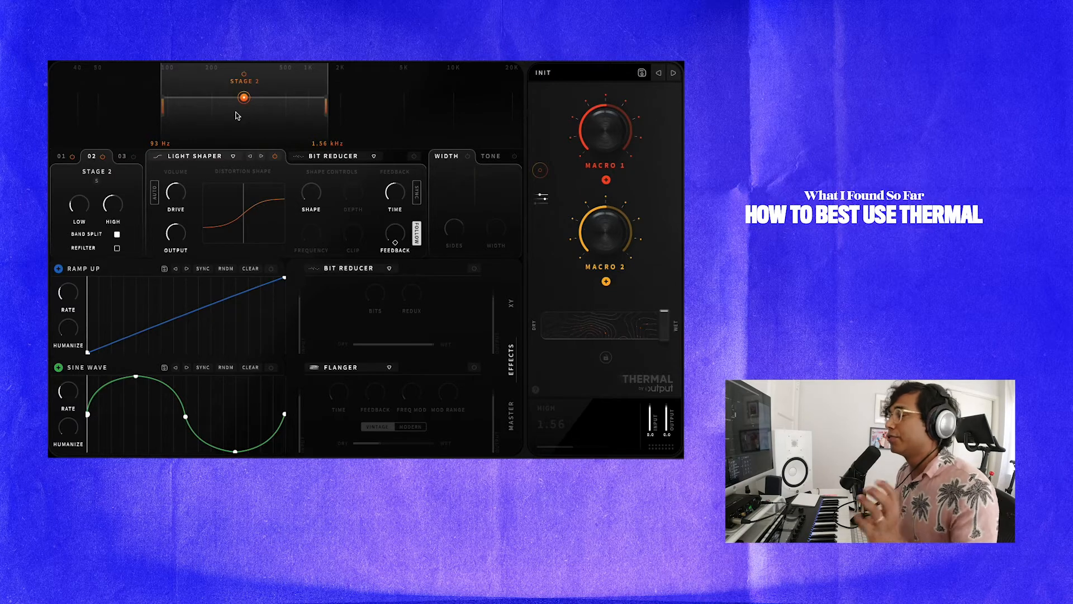
left_click_drag(237, 116, 373, 110)
mouse_move(175, 224)
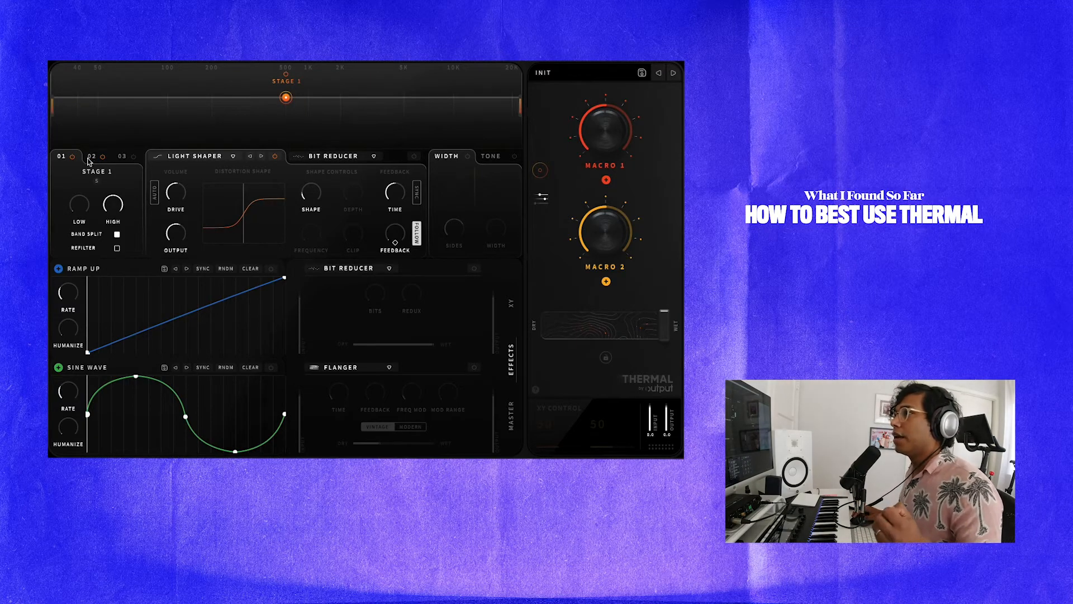
Step: Compare the settings of Stages 1, 2 and 3, ending on Stage 1
left_click(122, 158)
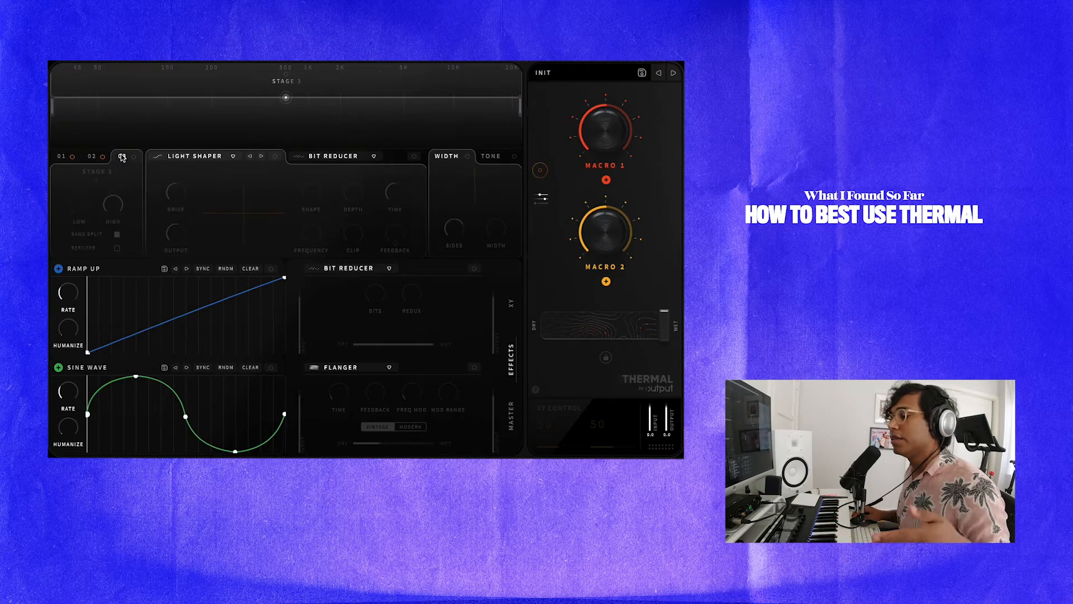
left_click(63, 157)
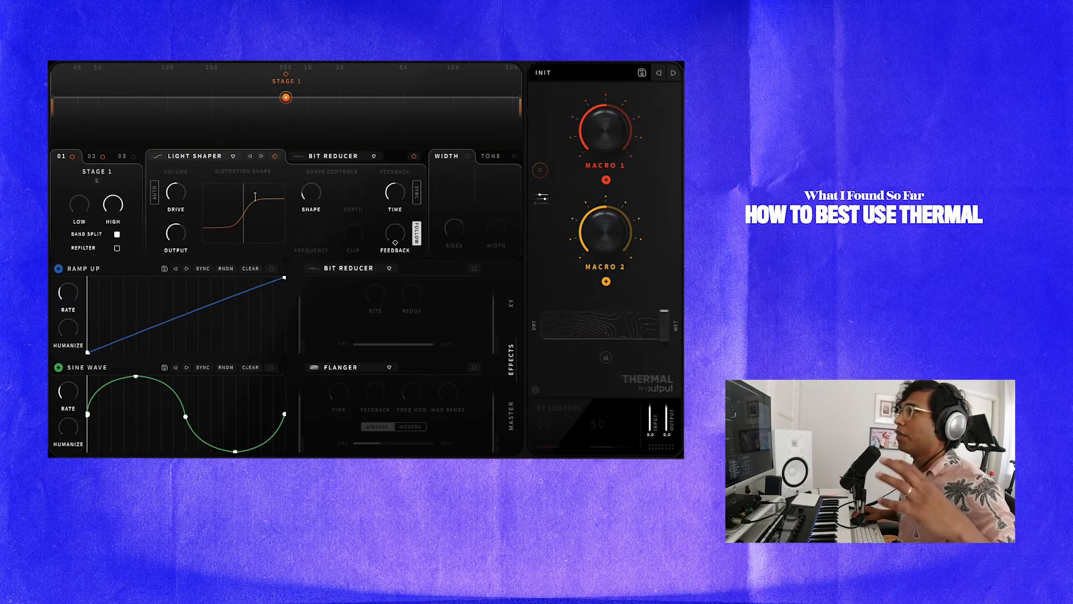
left_click(91, 157)
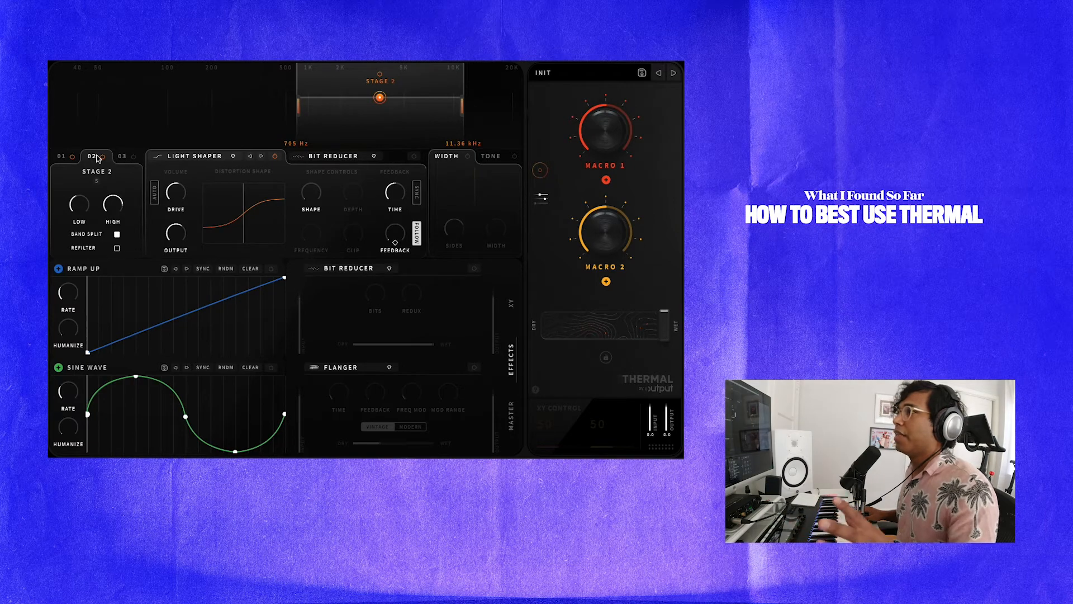
left_click(123, 157)
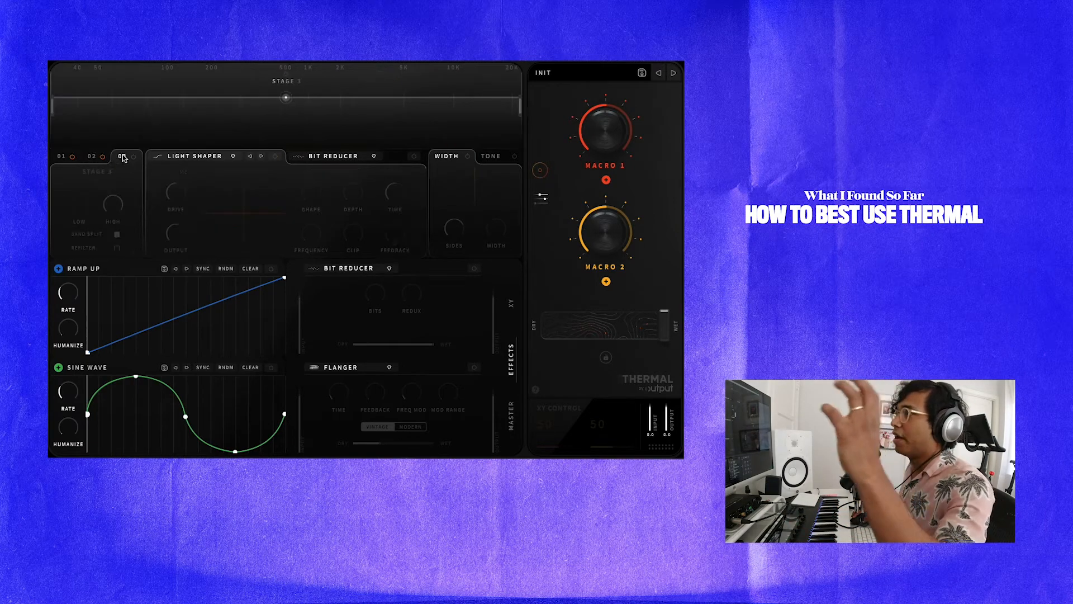
left_click(64, 157)
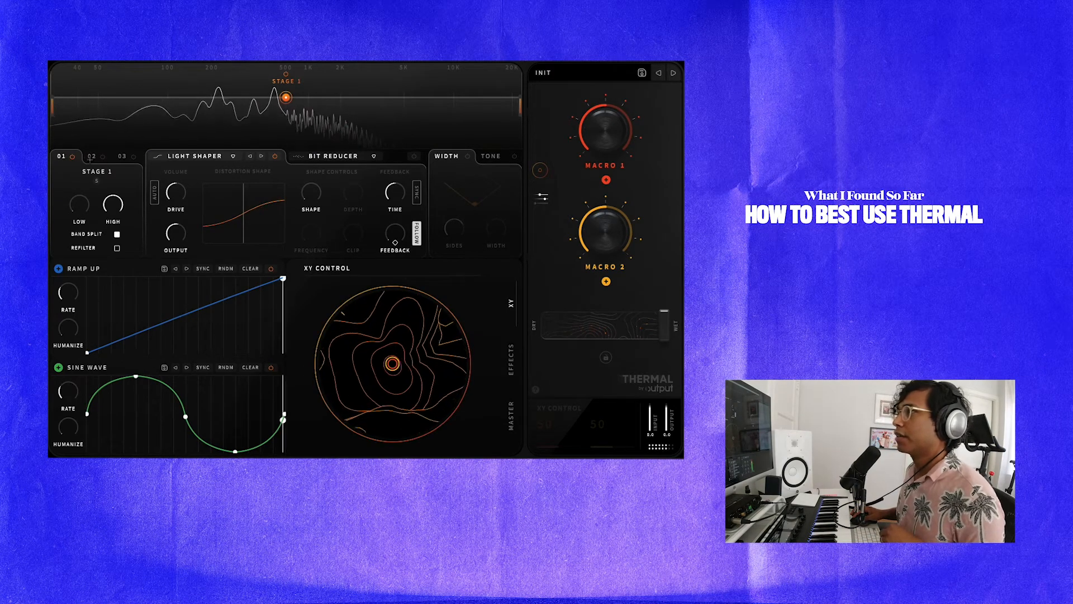
Step: Enable Stage 2 and raise Stage 1's Light Shaper drive to 4.3 dB
left_click(90, 158)
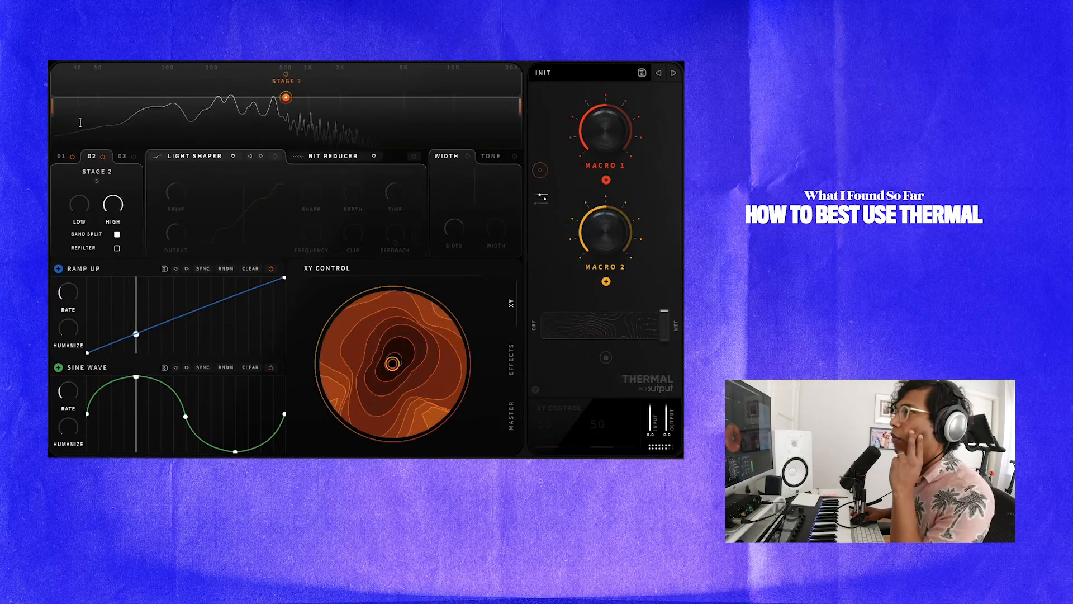
left_click(62, 157)
mouse_move(178, 190)
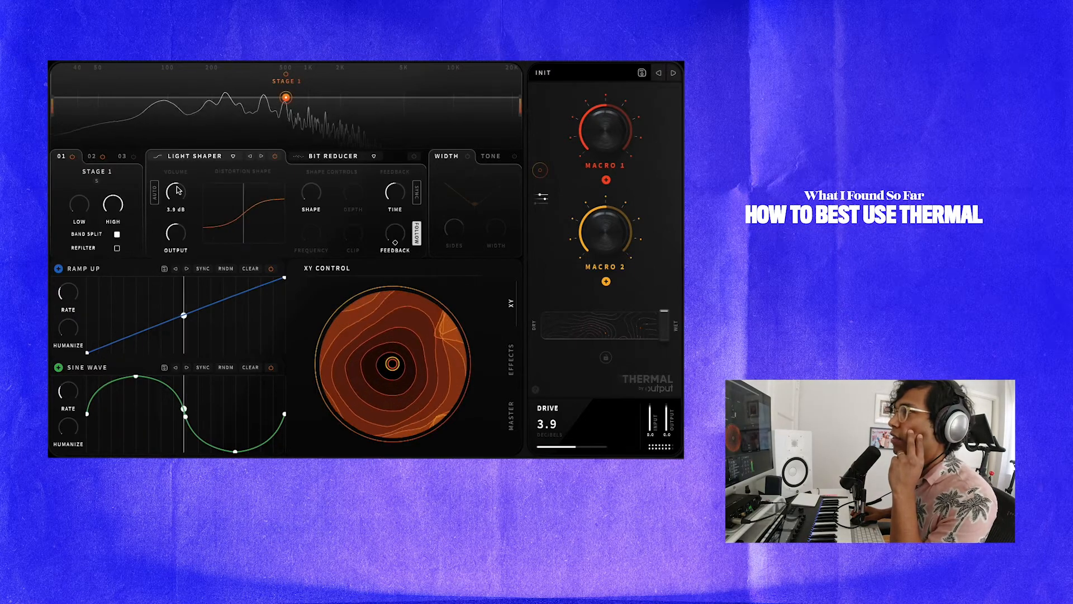
left_click_drag(178, 190, 178, 187)
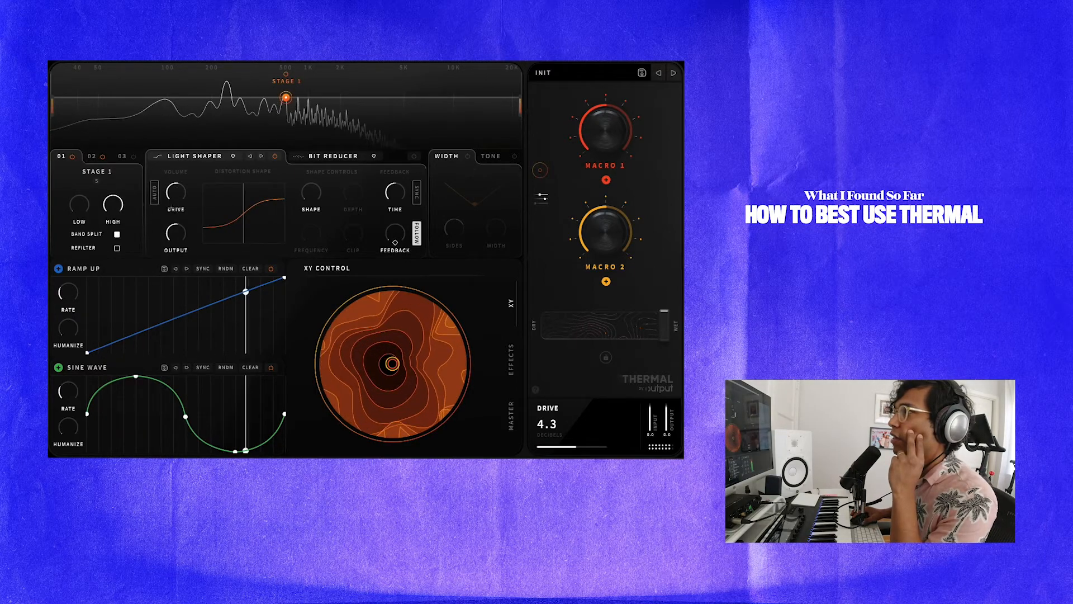
Step: Restrict Stage 2's frequency band to 333 Hz to 3.71 kHz
left_click(95, 161)
left_click_drag(52, 106, 250, 107)
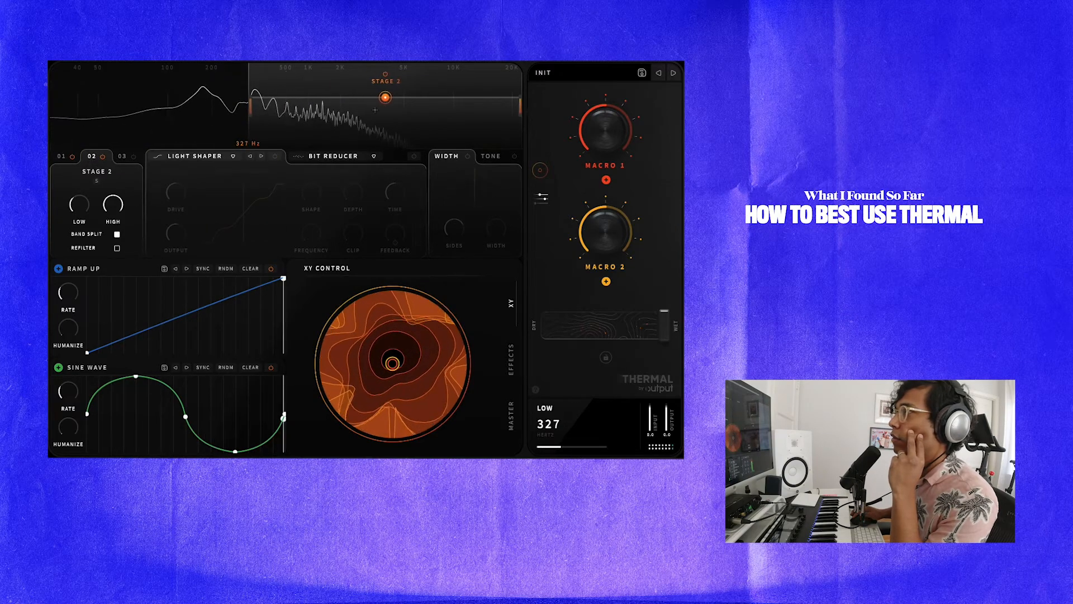
left_click_drag(521, 106, 366, 123)
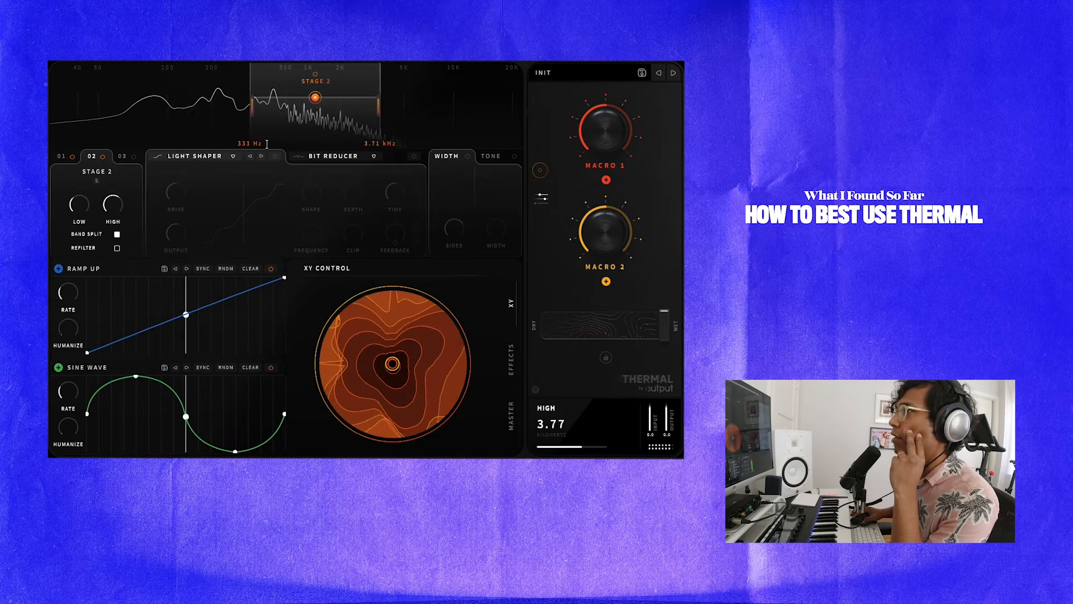
Step: Enable Stage 2's distortion, change its type to Exponential and set the drive to 5.9 dB
left_click(275, 156)
left_click(219, 158)
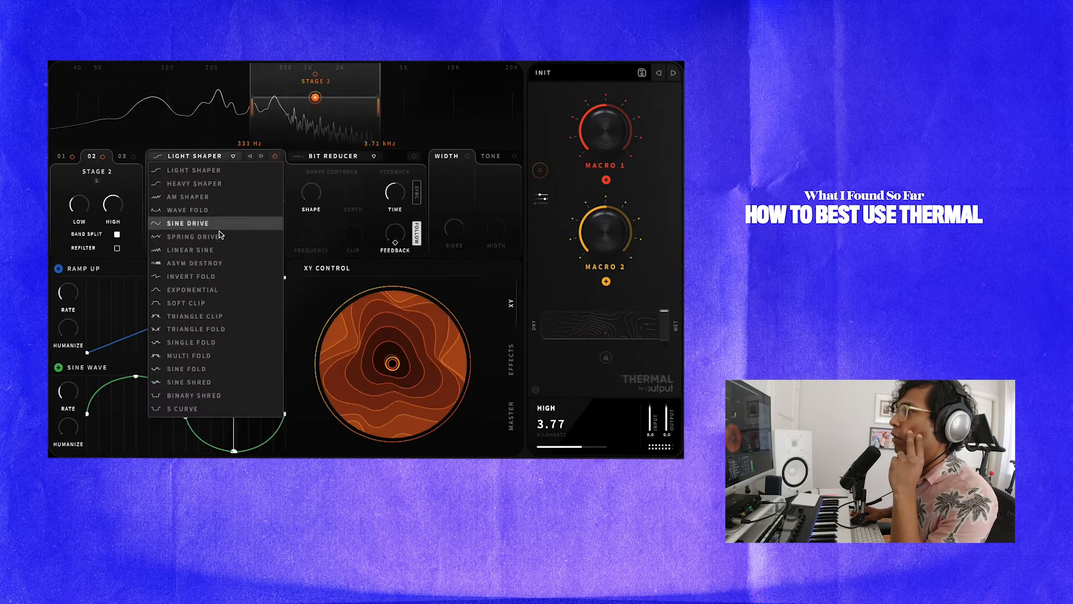
left_click(199, 290)
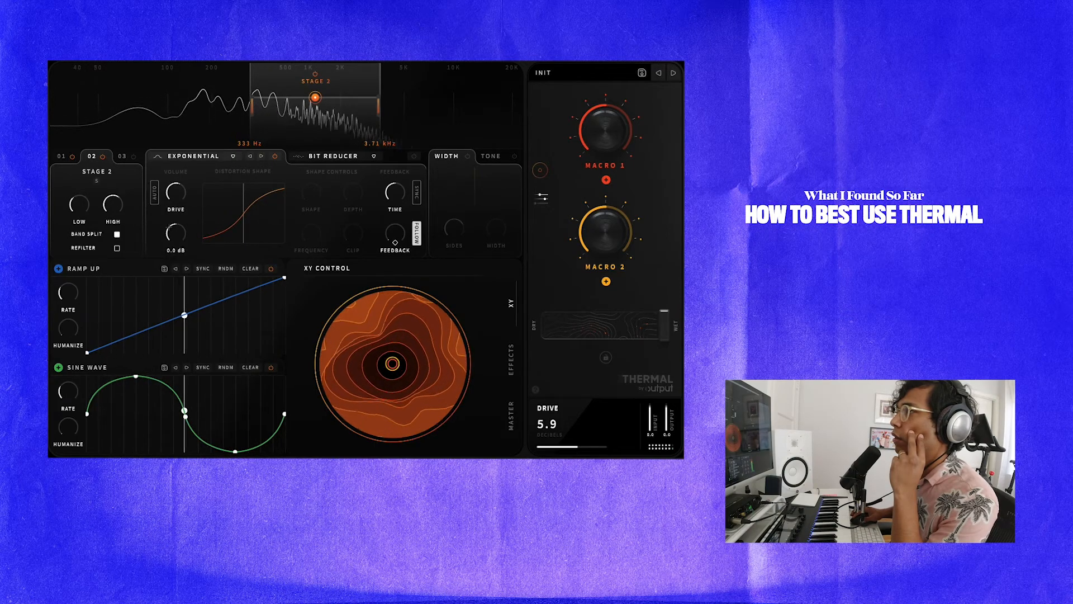
Step: Enable Stage 3 and change its distortion type to Soft Clip
left_click(122, 157)
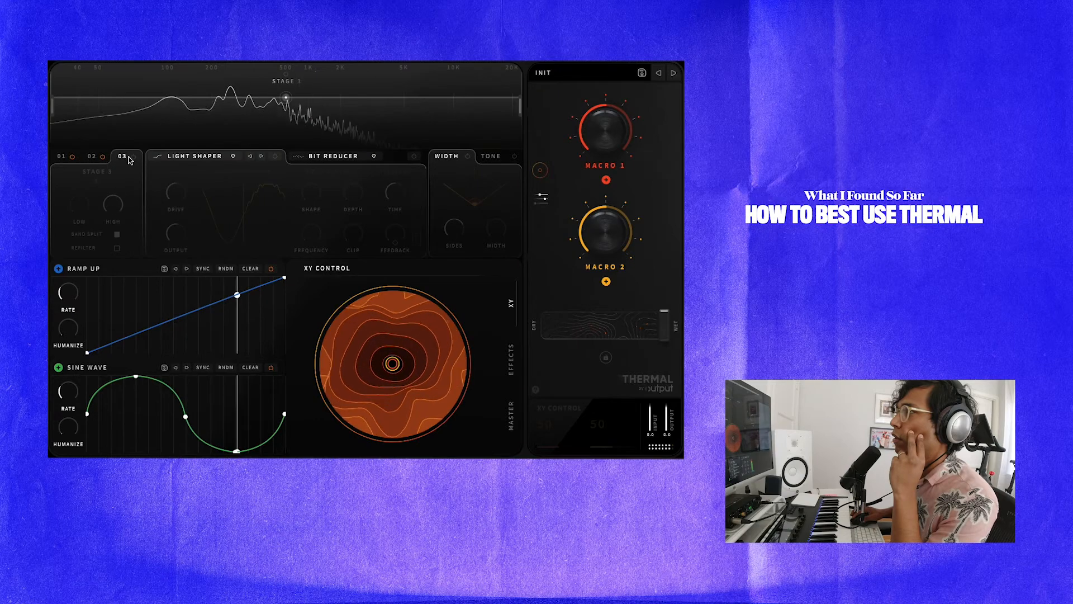
left_click(134, 157)
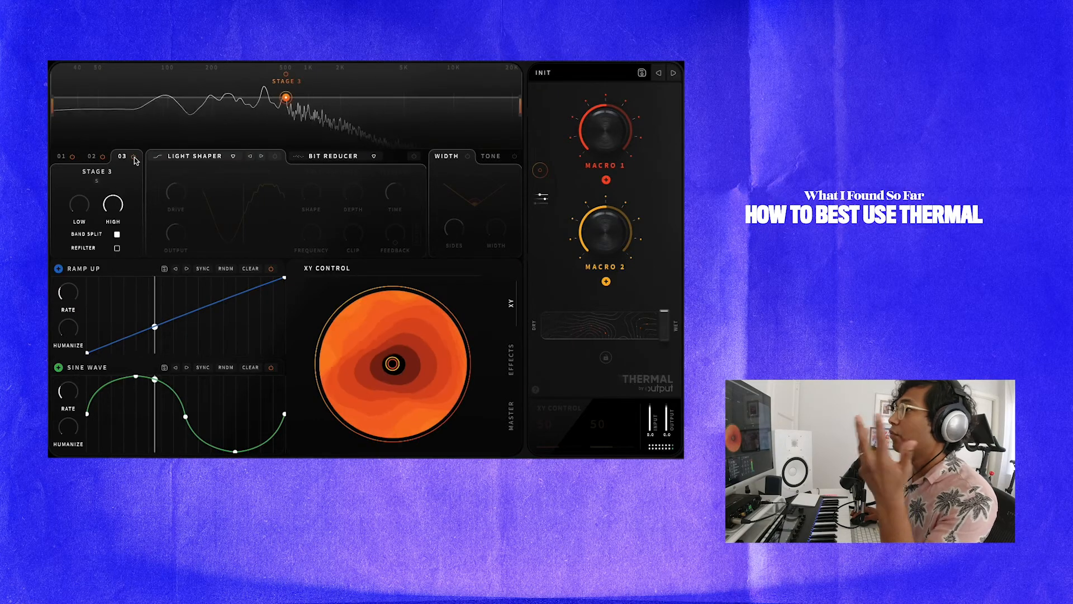
left_click(205, 156)
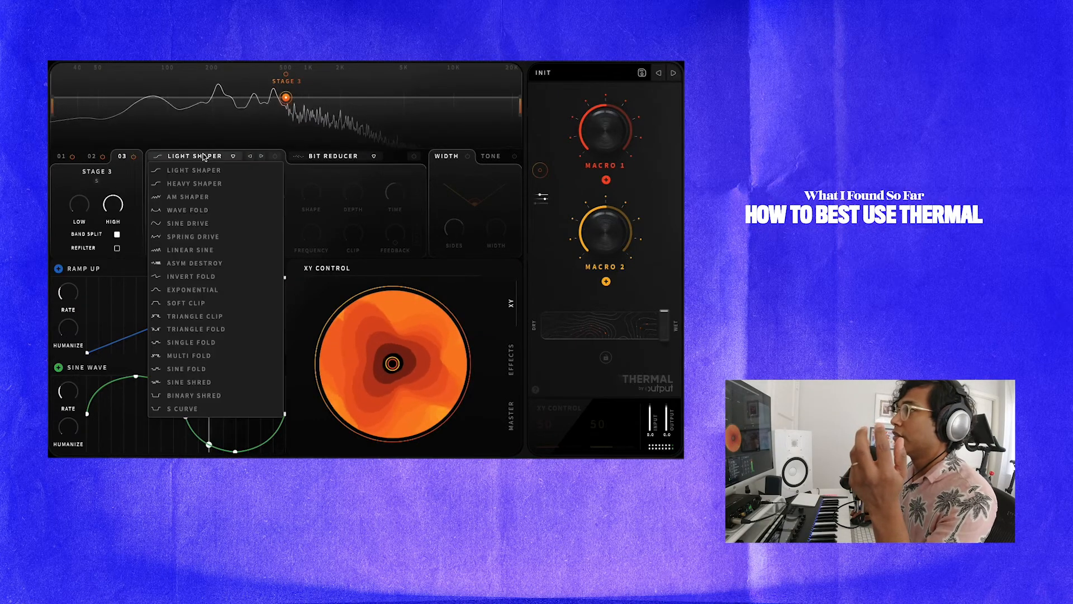
left_click(177, 311)
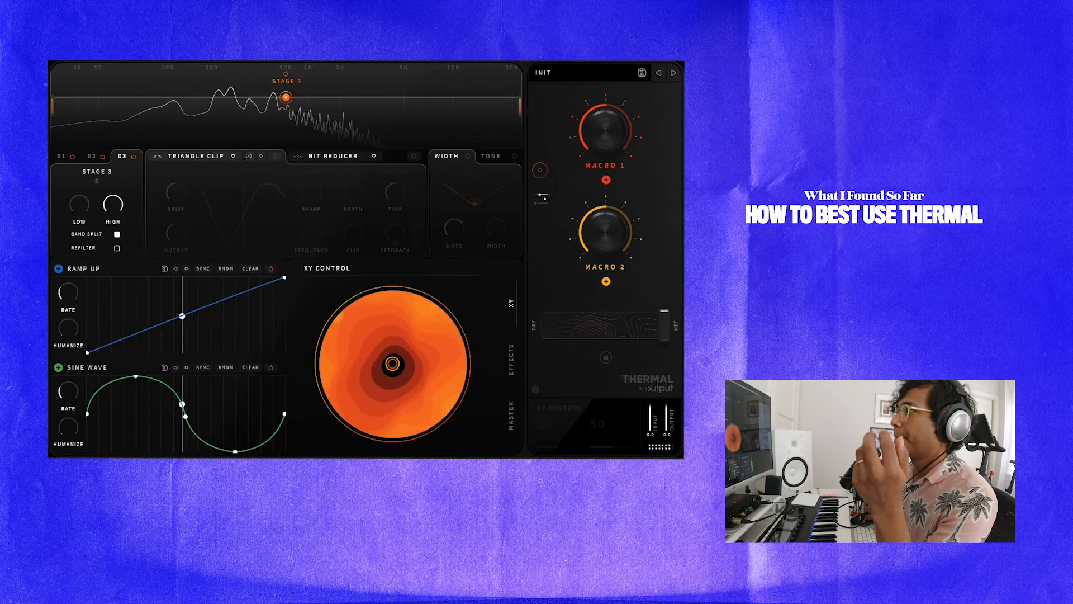
Step: Turn on Stage 3's distortion with a light drive and 2.4 dB output, and lower the overall dry/wet mix to 55 percent
left_click(274, 157)
left_click_drag(171, 196, 171, 188)
left_click_drag(178, 238, 178, 231)
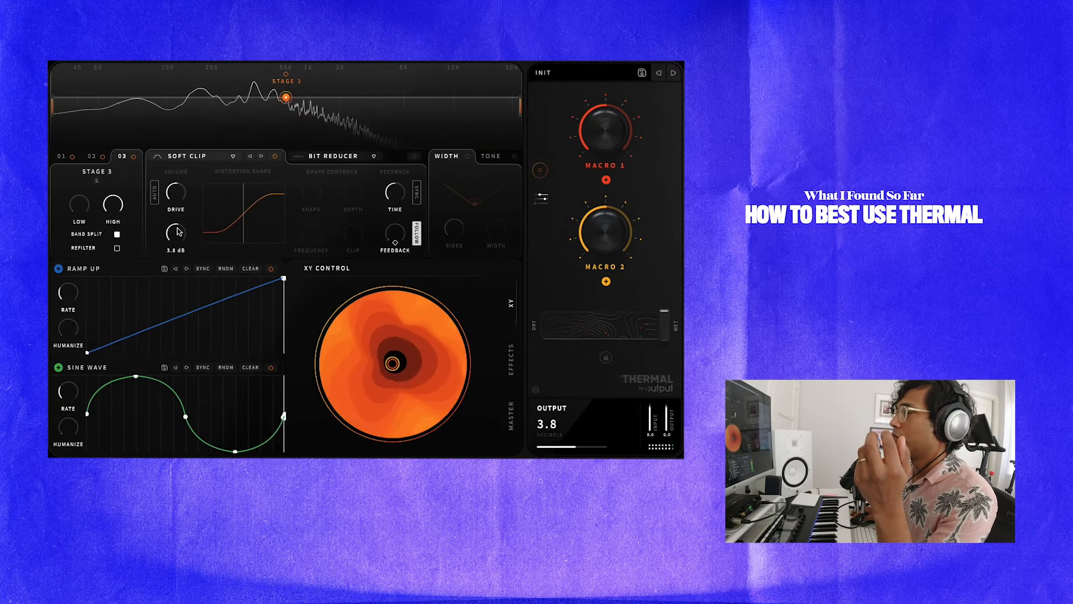
left_click_drag(177, 206, 178, 241)
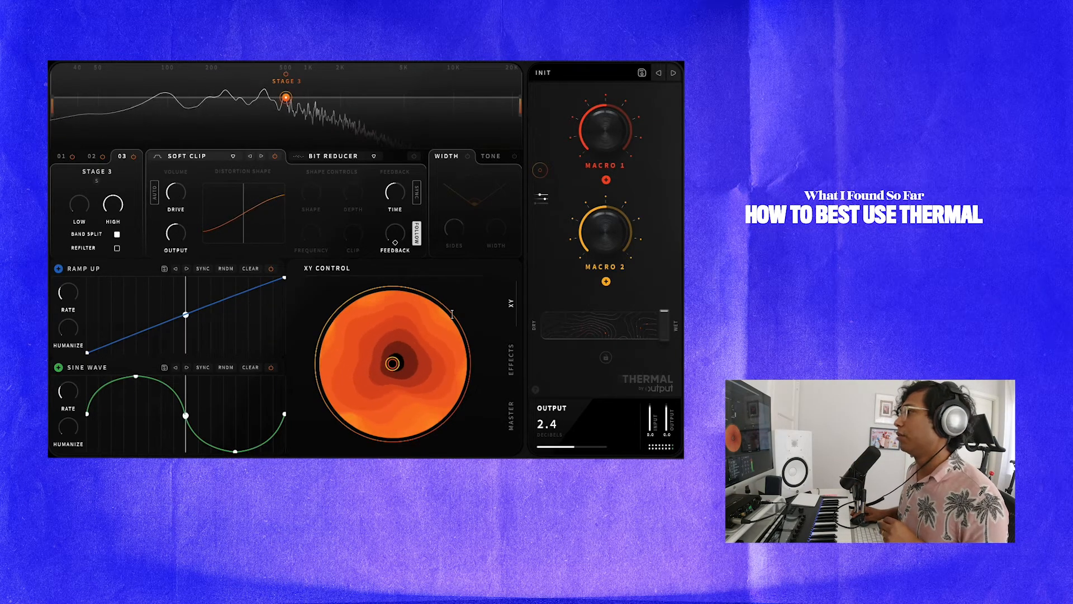
left_click_drag(663, 324, 561, 328)
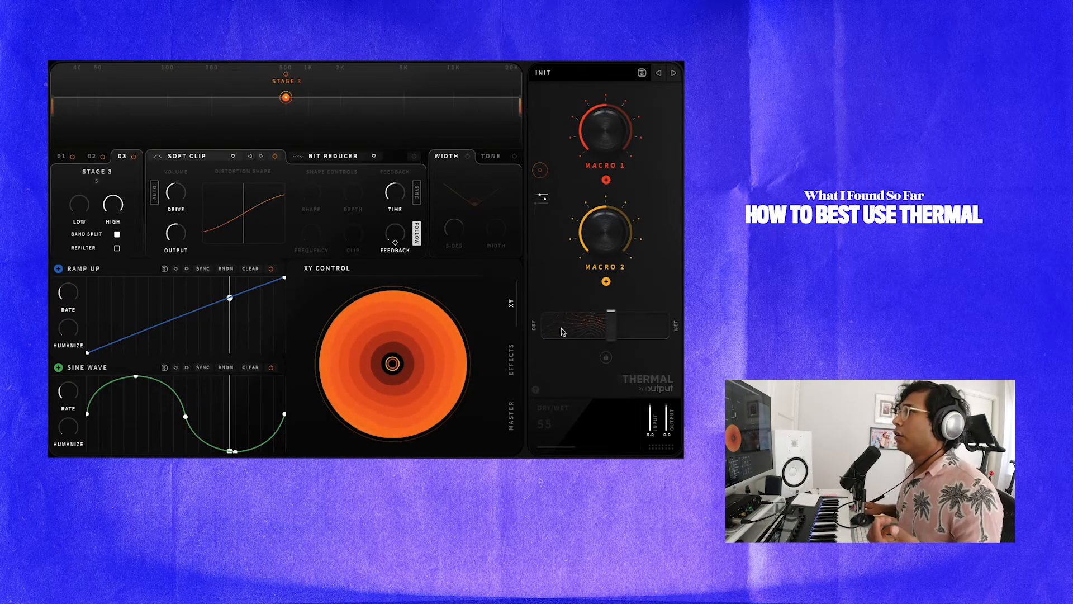
Step: Enable a Filter as Stage 1's effect with its cutoff at 3.61 kHz, and return to the Light Shaper settings
left_click(92, 156)
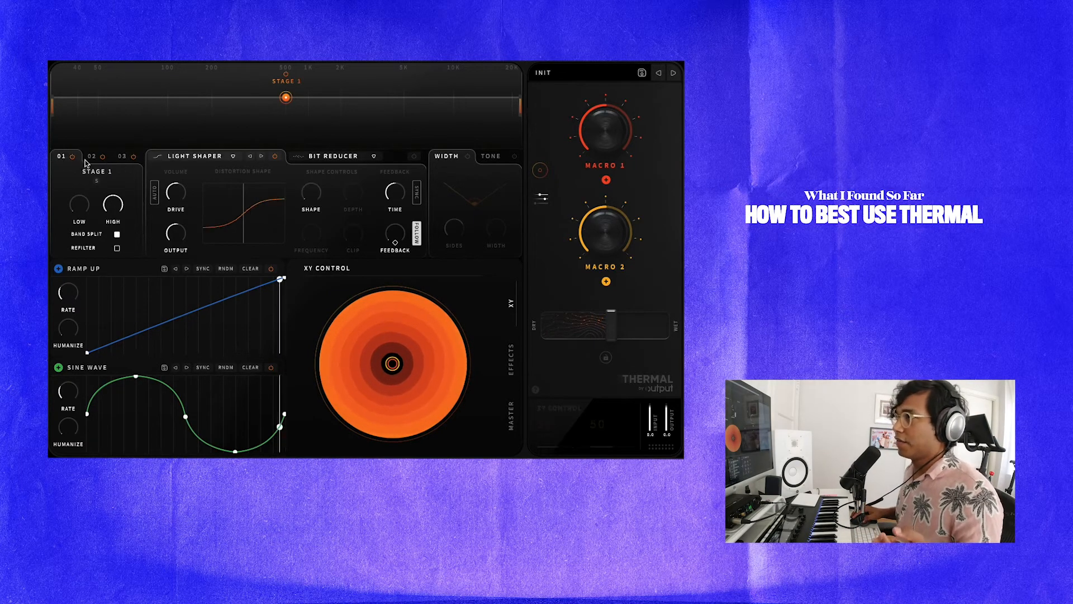
left_click(62, 156)
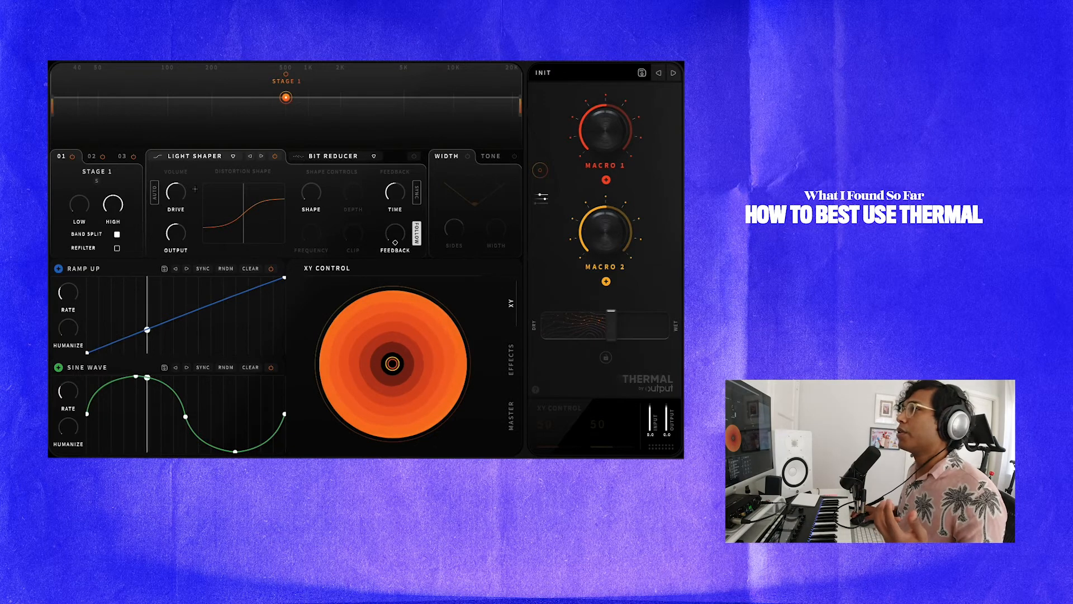
key("space")
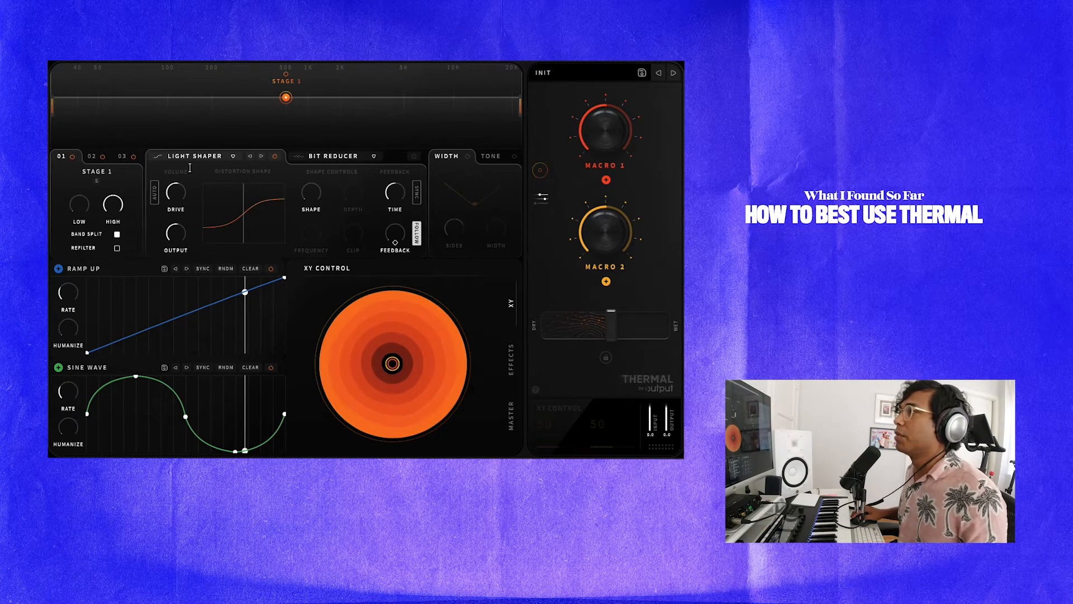
left_click(374, 158)
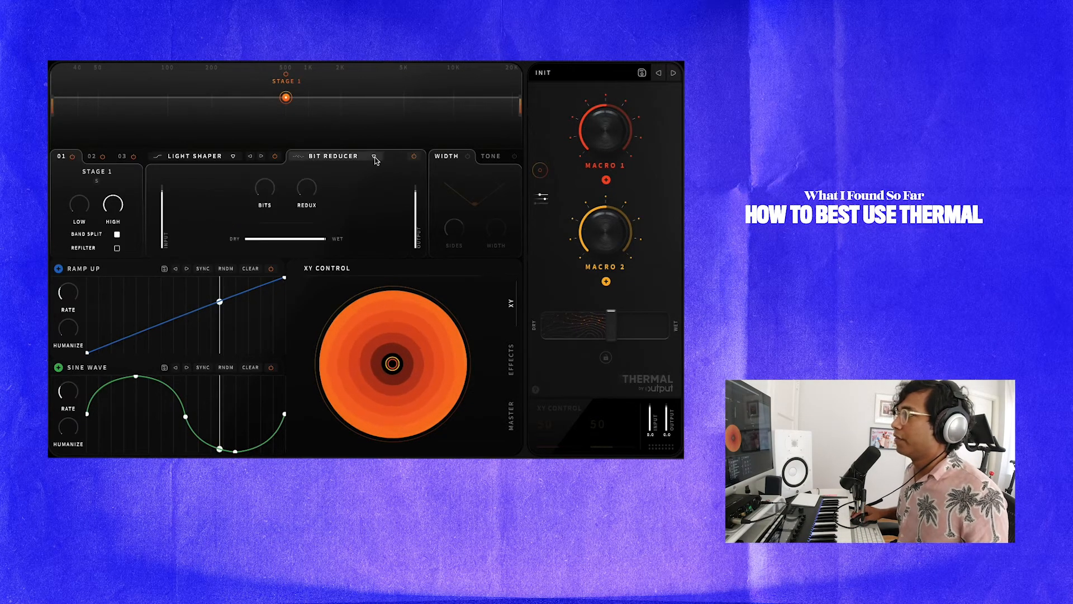
left_click(375, 157)
left_click(336, 222)
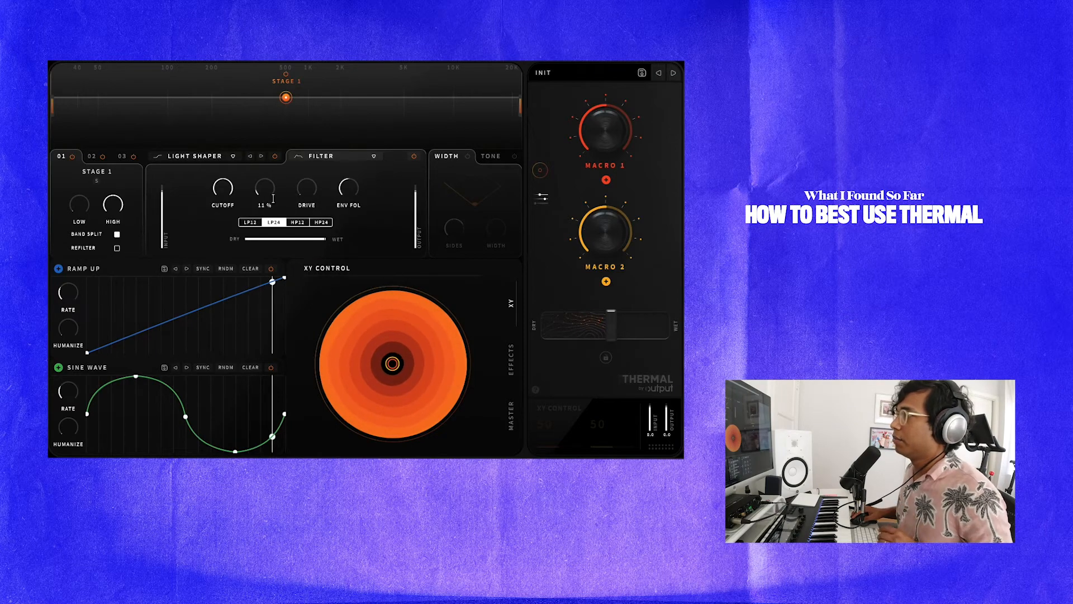
left_click_drag(222, 205, 218, 231)
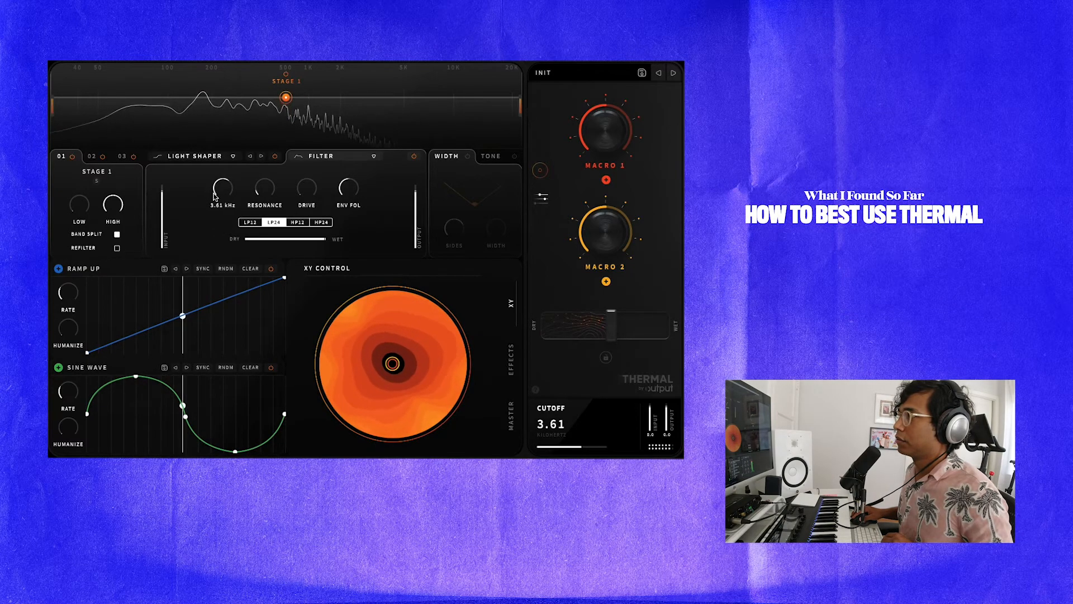
left_click(193, 156)
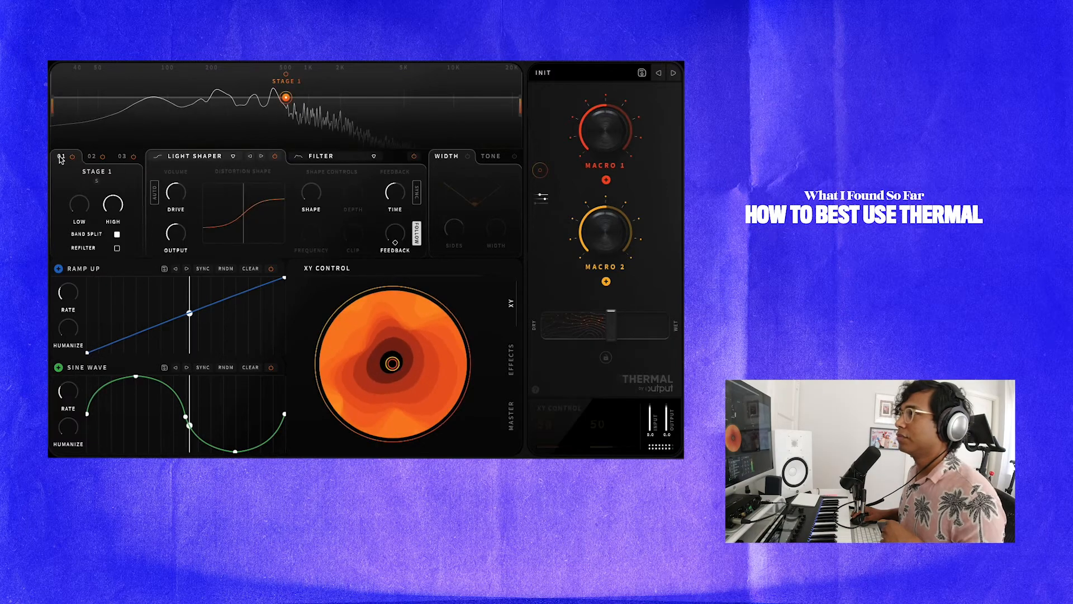
Step: Enable a Reverb as Stage 3's effect, with size 61 percent, width 78 percent and a reduced dry/wet mix
left_click(92, 156)
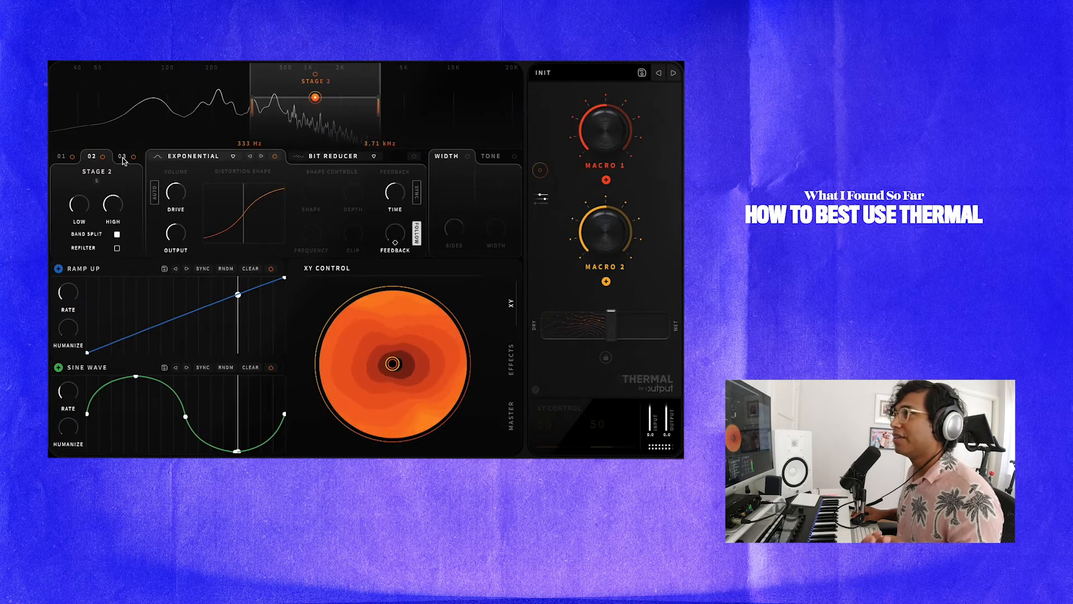
left_click(120, 157)
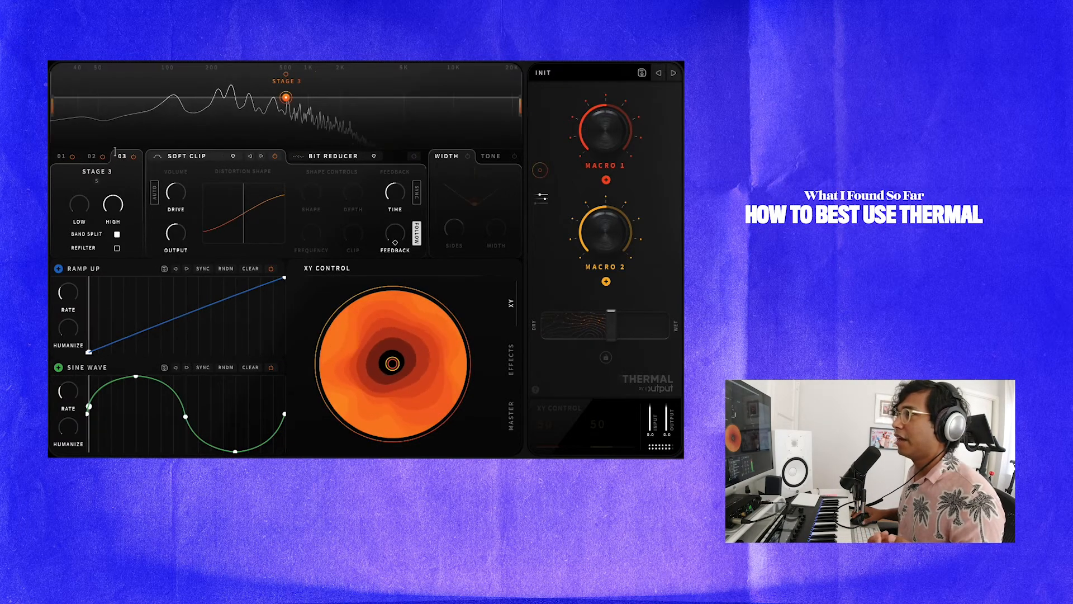
left_click(363, 156)
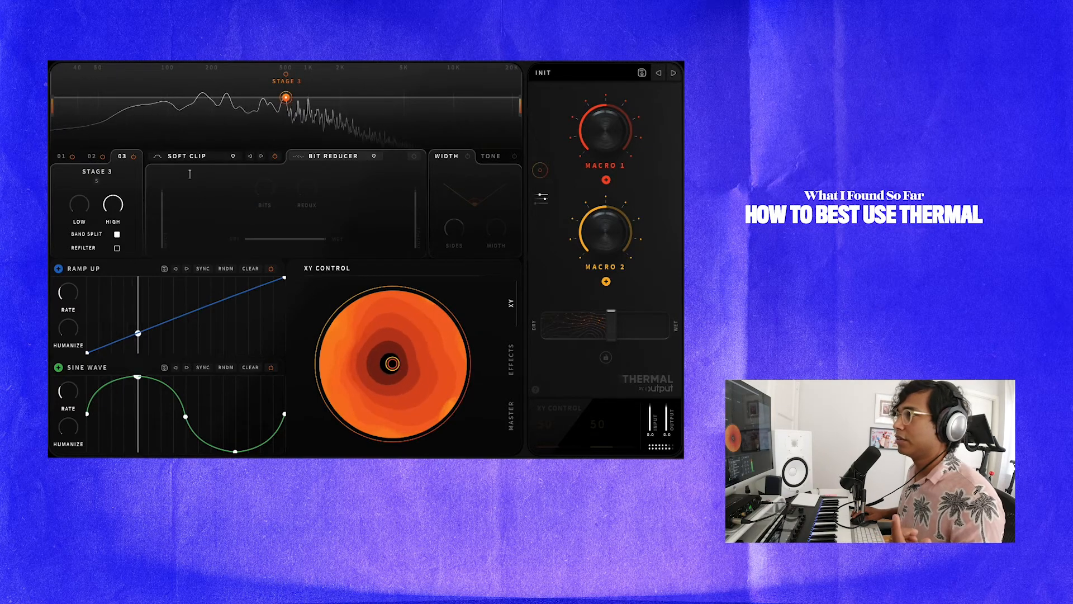
left_click(373, 158)
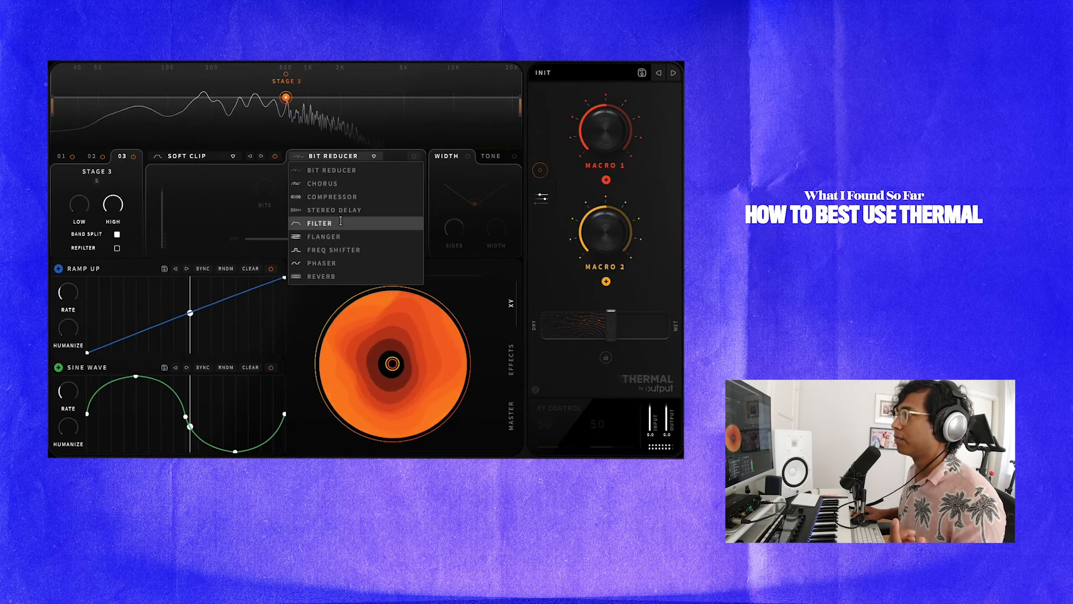
left_click(324, 275)
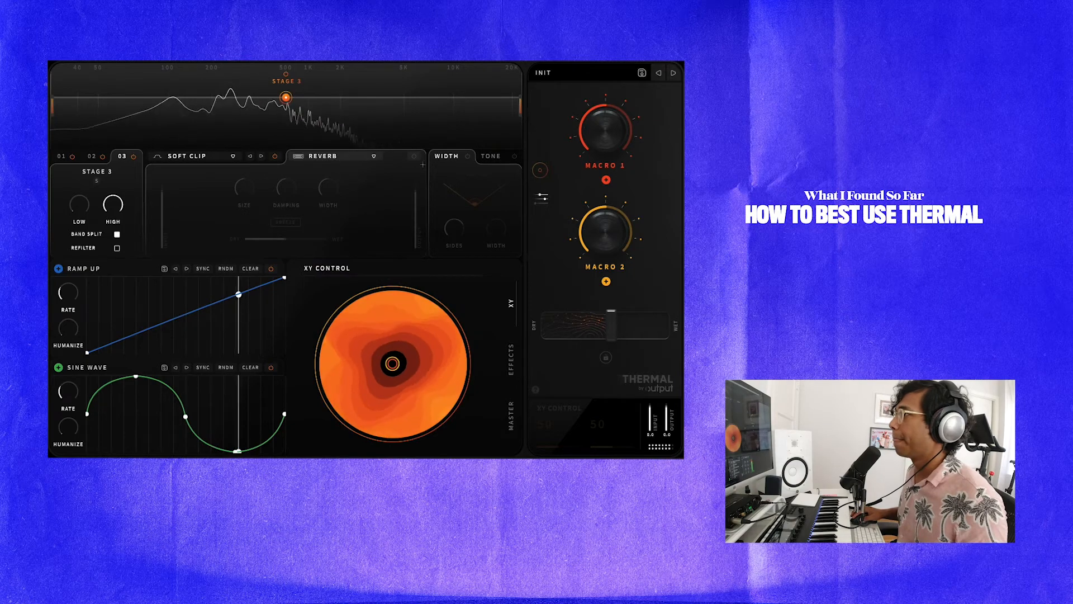
left_click(415, 158)
left_click_drag(285, 240, 293, 240)
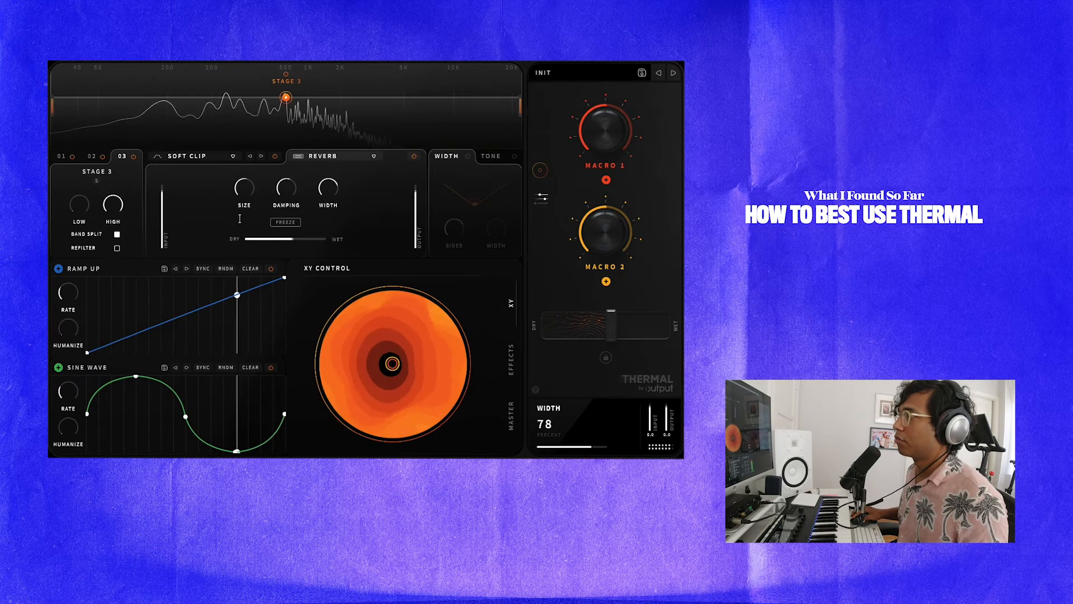
left_click_drag(293, 241, 286, 241)
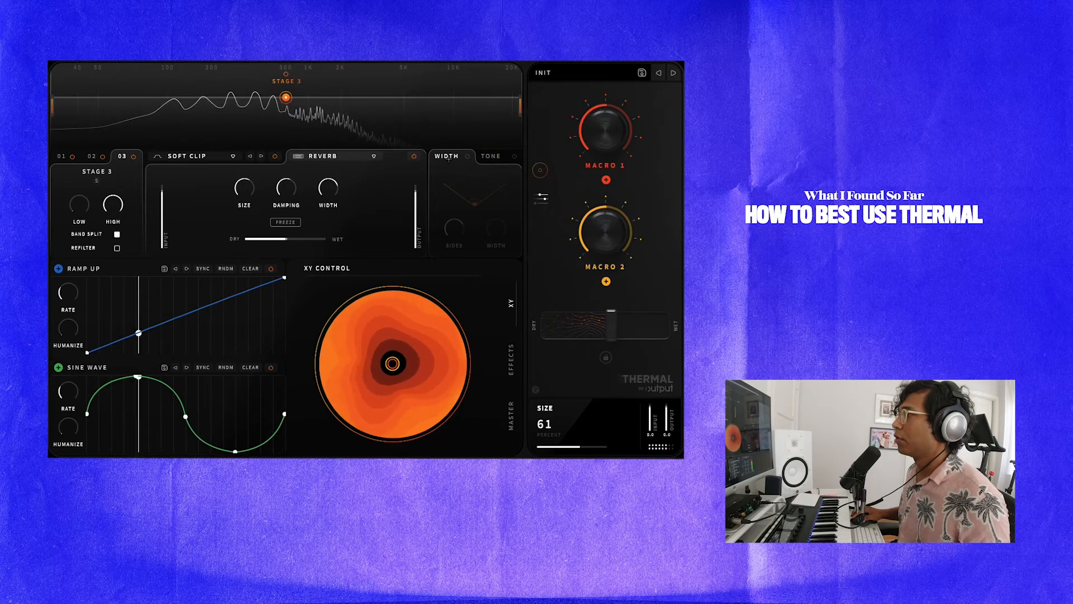
Step: Enable Stage 3's Tone control, boosting the highs slightly and setting the lows to -1.1 dB
left_click(497, 158)
left_click(515, 157)
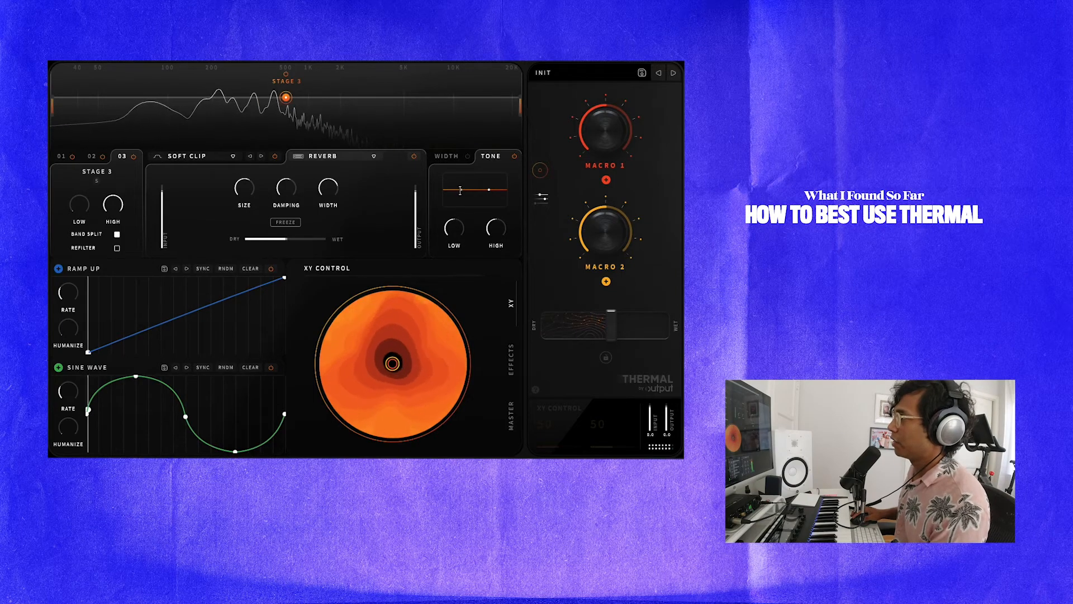
left_click_drag(498, 231, 456, 233)
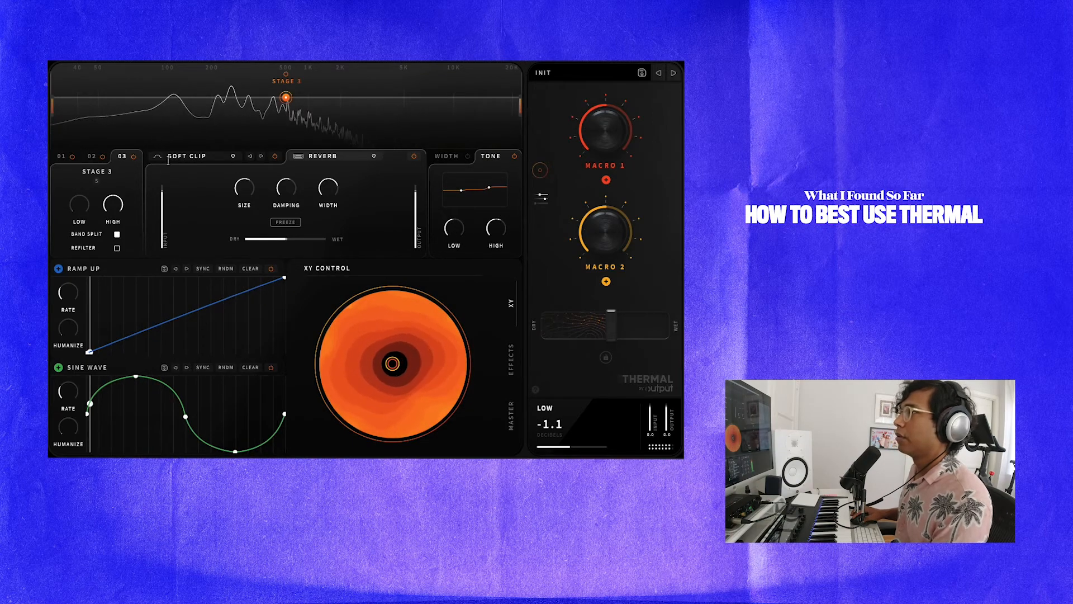
Step: Enable a Chorus as Stage 2's effect and set its dry/wet mix to 75 percent
left_click(92, 156)
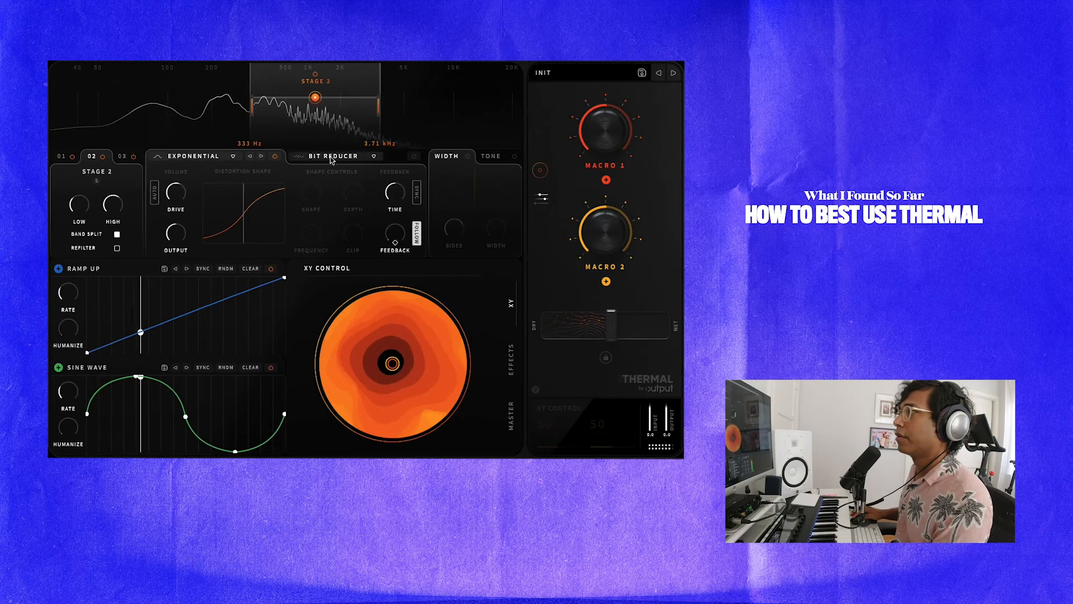
left_click(346, 157)
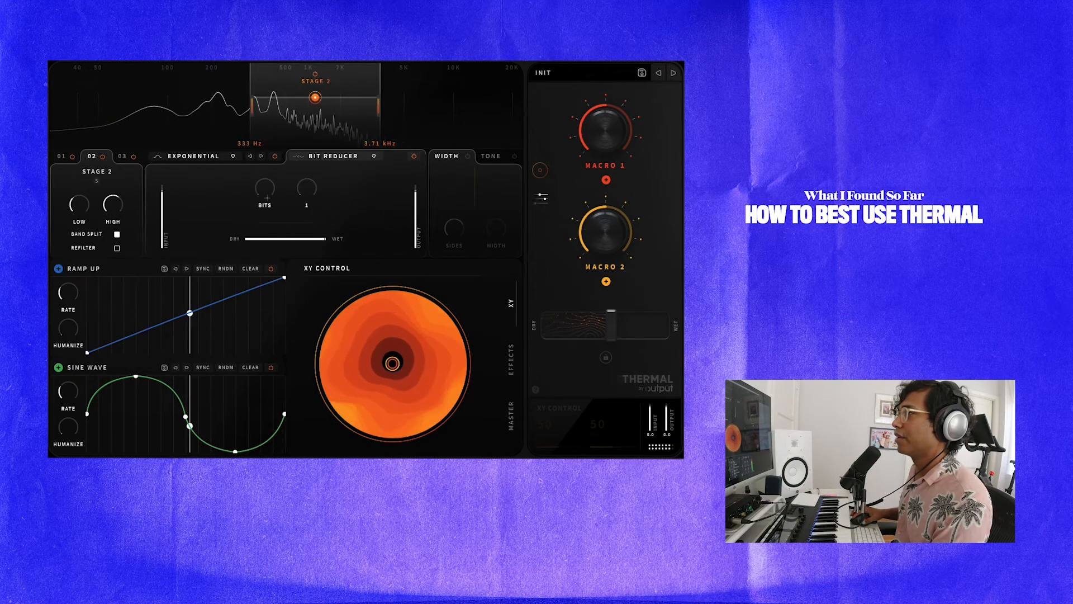
left_click(341, 157)
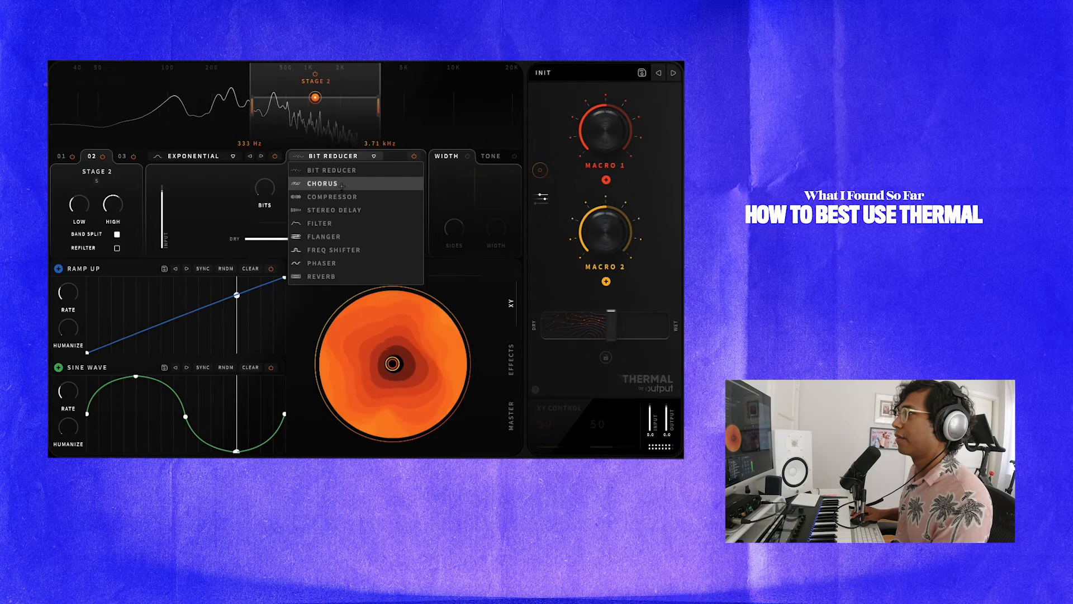
left_click(316, 188)
left_click_drag(298, 239, 278, 243)
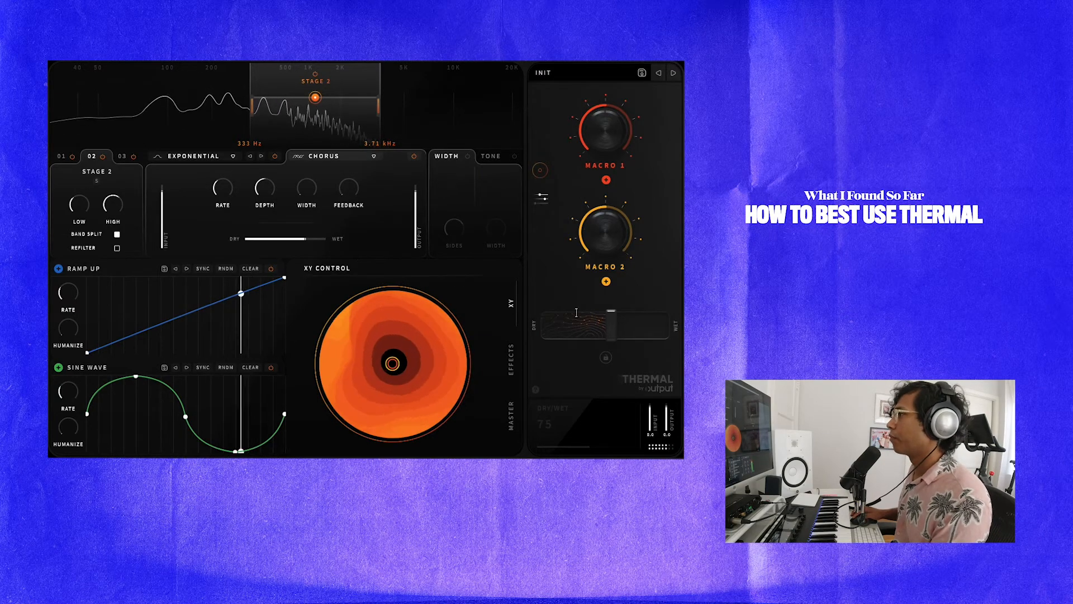
Step: Set the overall dry/wet mix to 49 percent and show the global effects
mouse_move(617, 324)
left_mouse_down()
mouse_move(624, 329)
mouse_move(604, 328)
left_mouse_up()
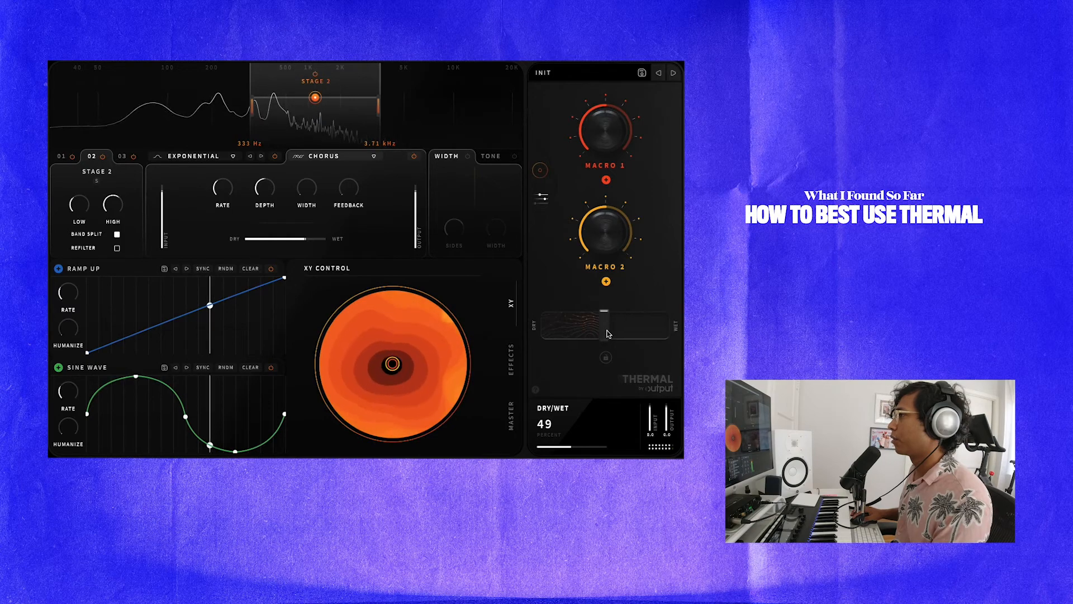
left_click(510, 358)
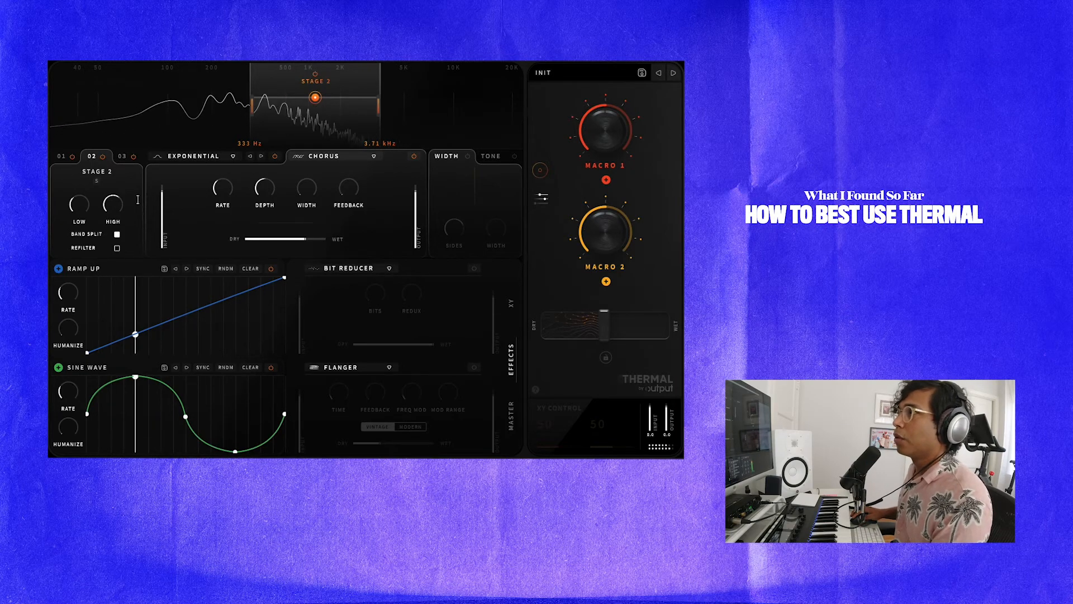
Step: Modulate Stage 1's high band limit with the Sine Wave modulator
left_click(62, 156)
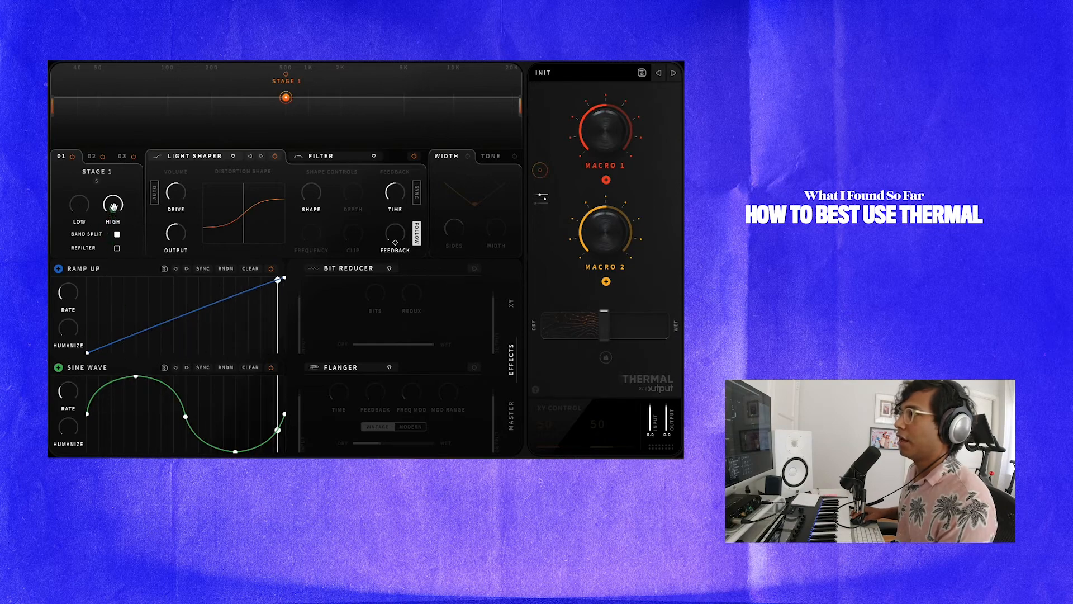
mouse_move(110, 206)
left_mouse_down()
mouse_move(97, 255)
mouse_move(111, 218)
left_mouse_up()
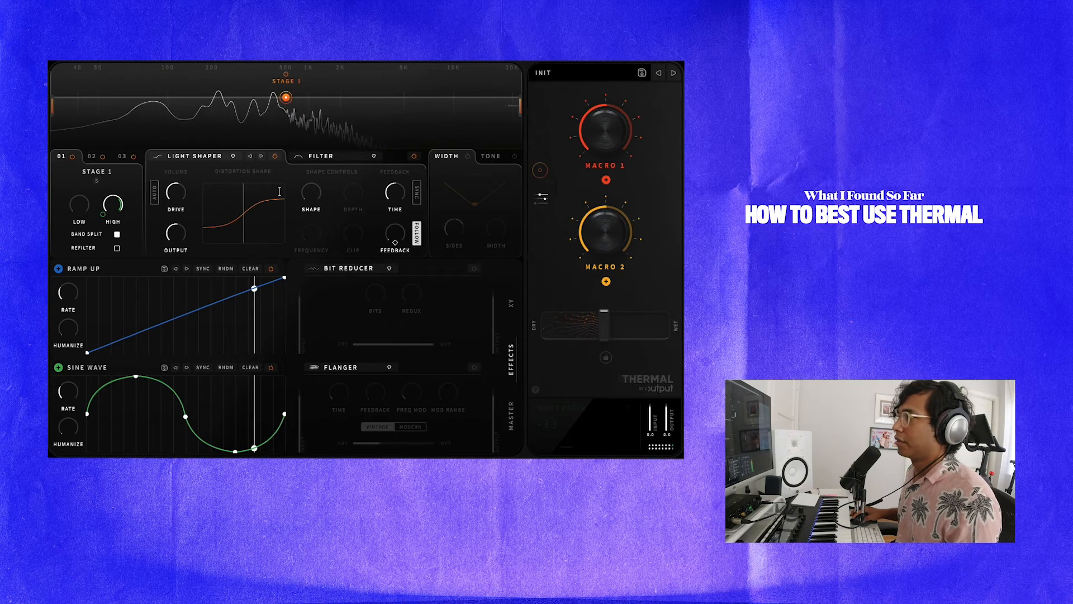
Step: Modulate Stage 2's low band limit with Ramp Up at depth -7 and its high limit with the Sine Wave modulator
left_click(91, 156)
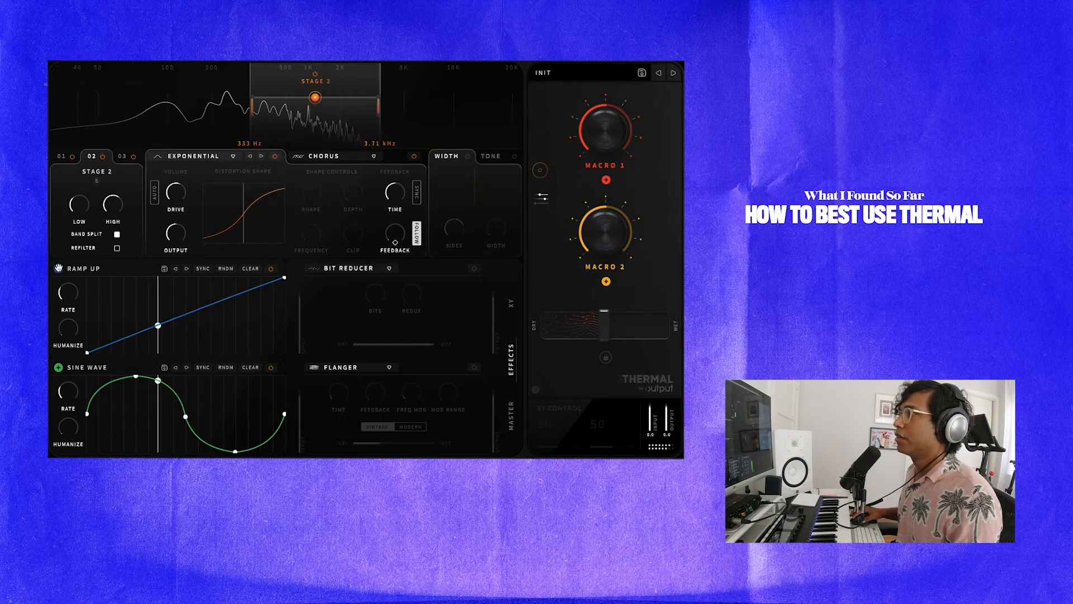
mouse_move(82, 211)
left_click_drag(71, 195, 70, 205)
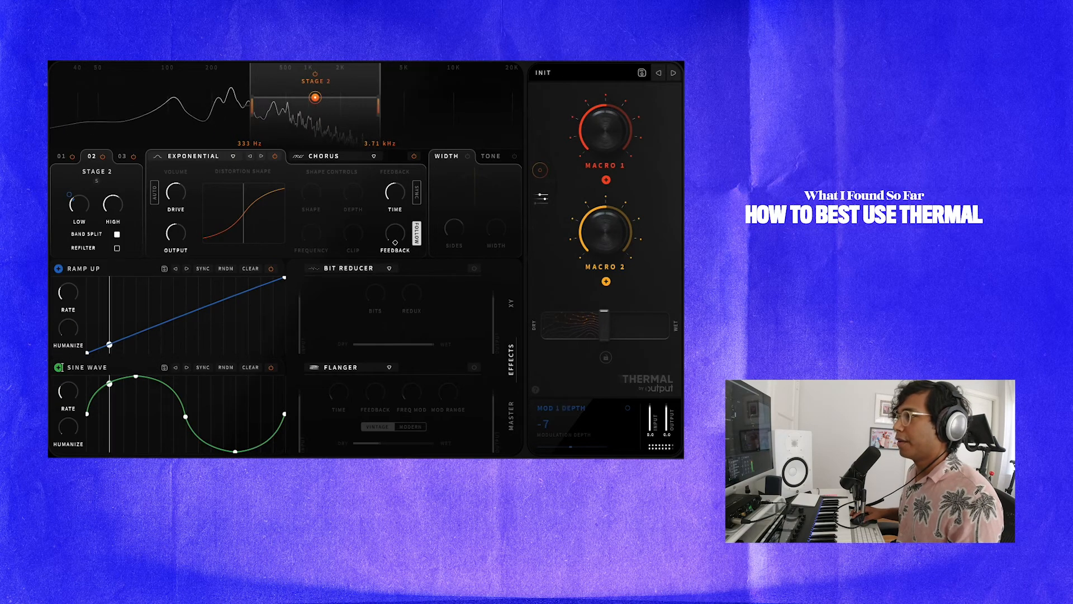
mouse_move(105, 203)
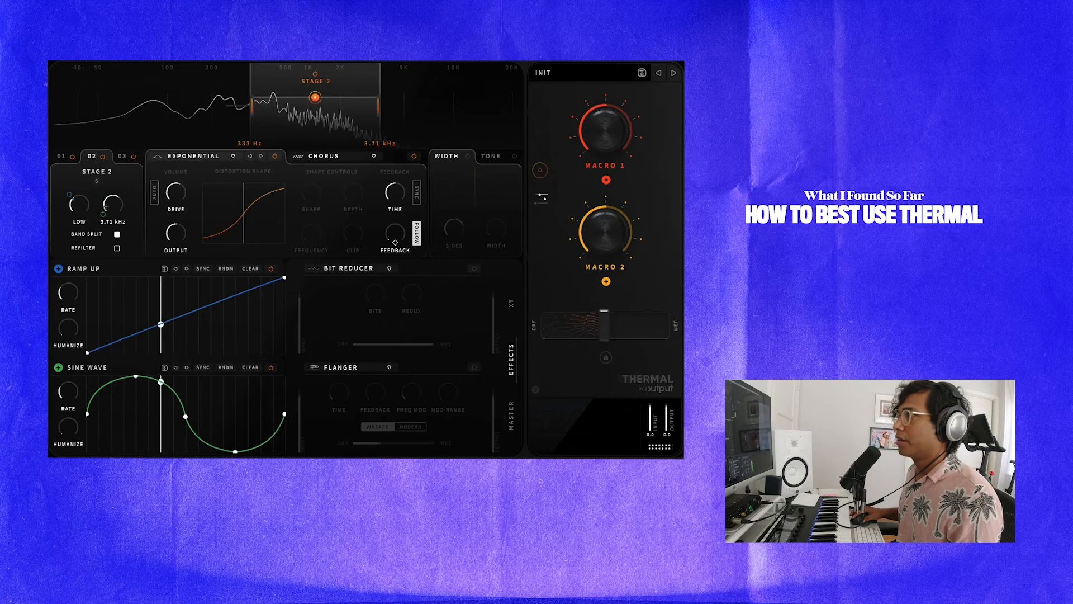
left_click_drag(105, 220, 105, 199)
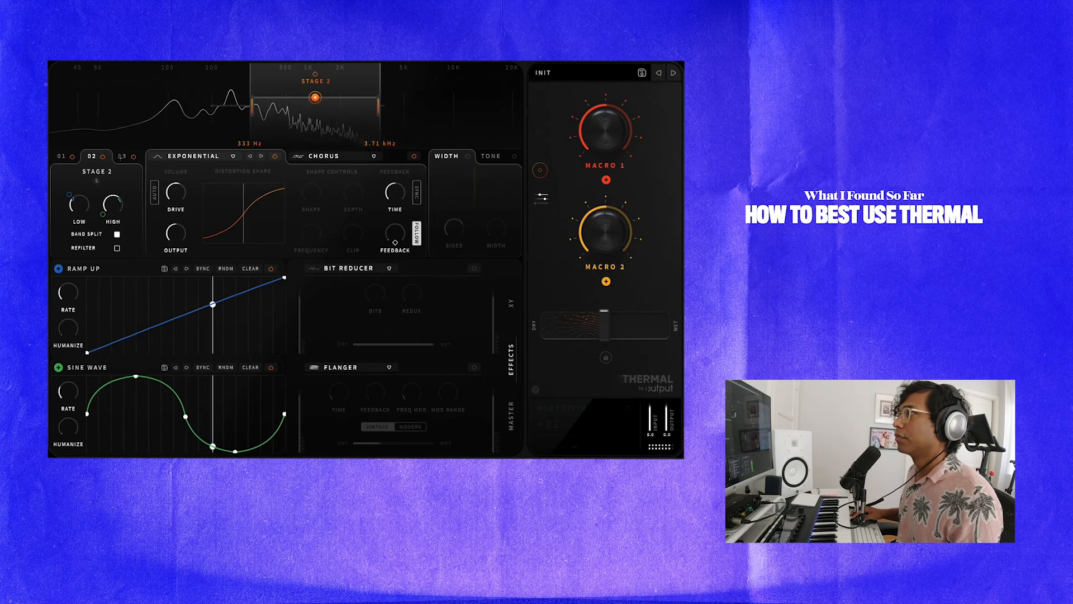
Step: Enable Stage 3's Width section, lower its Sides level to -3.4 dB and modulate Sides with the Sine Wave modulator
left_click(121, 157)
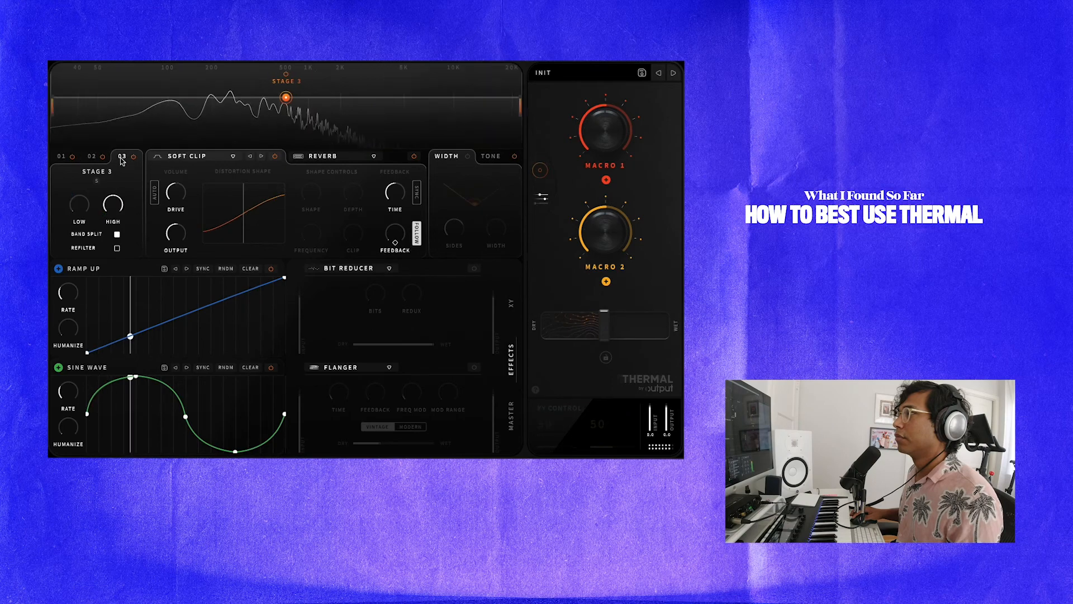
left_click(468, 157)
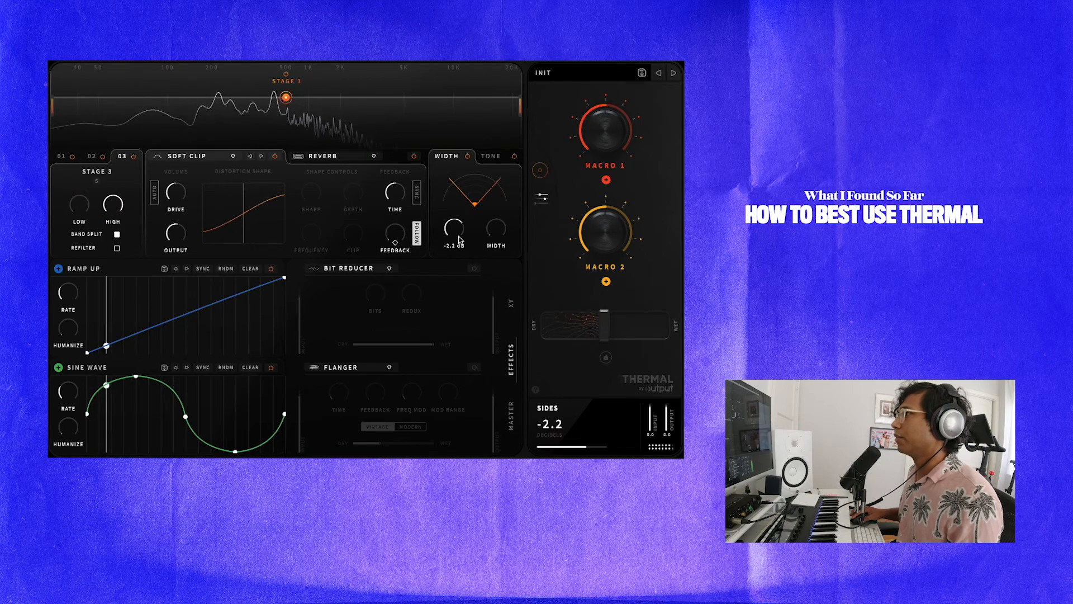
left_click_drag(506, 207, 460, 227)
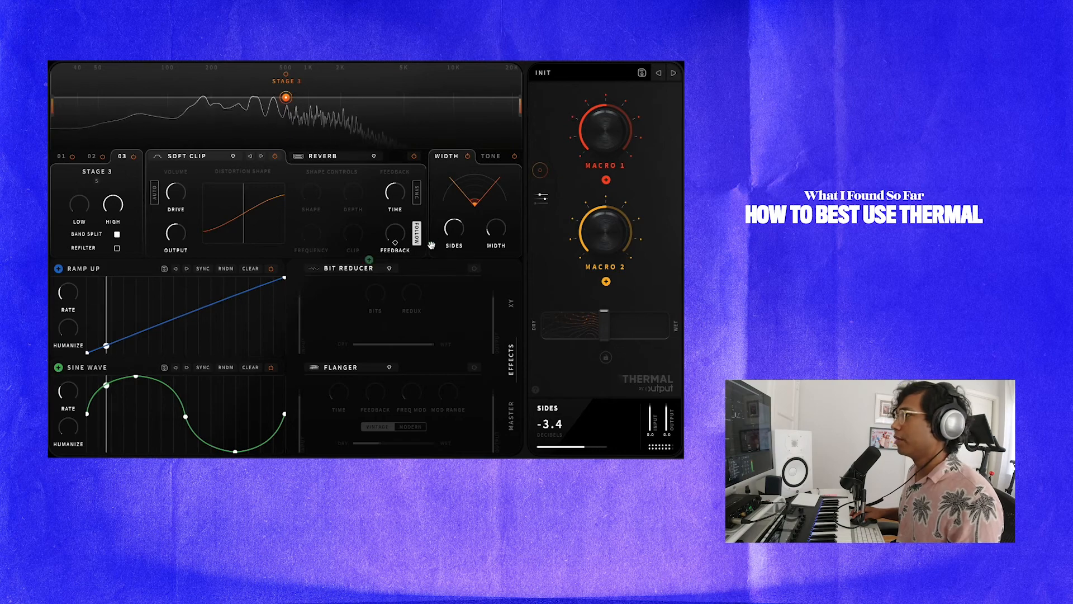
left_click_drag(453, 234, 449, 215)
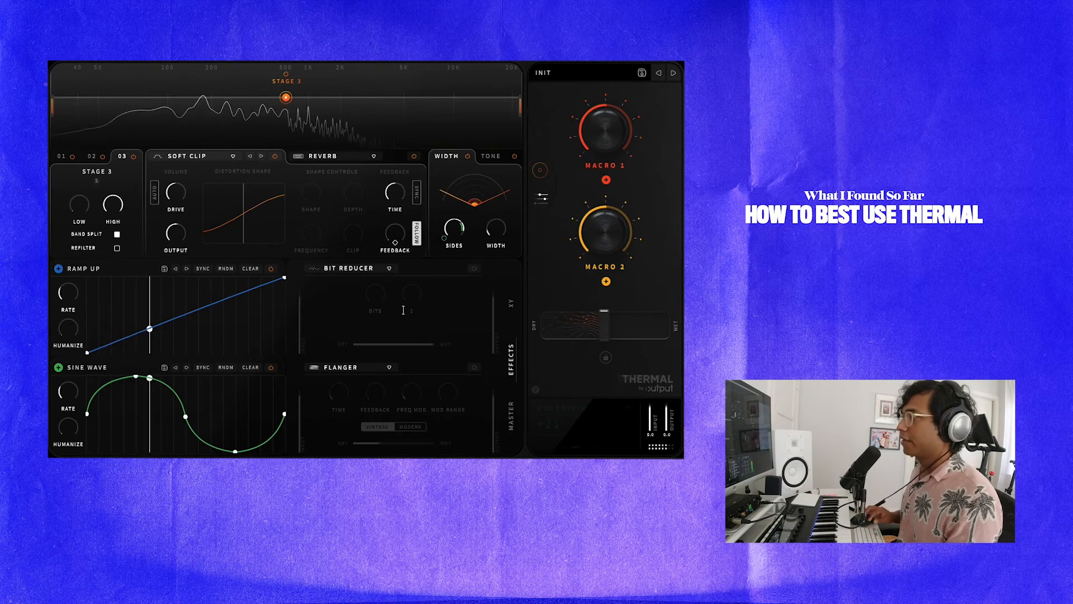
Step: Review the available global effects, the individual stages' settings and the master compressor section
left_click(388, 269)
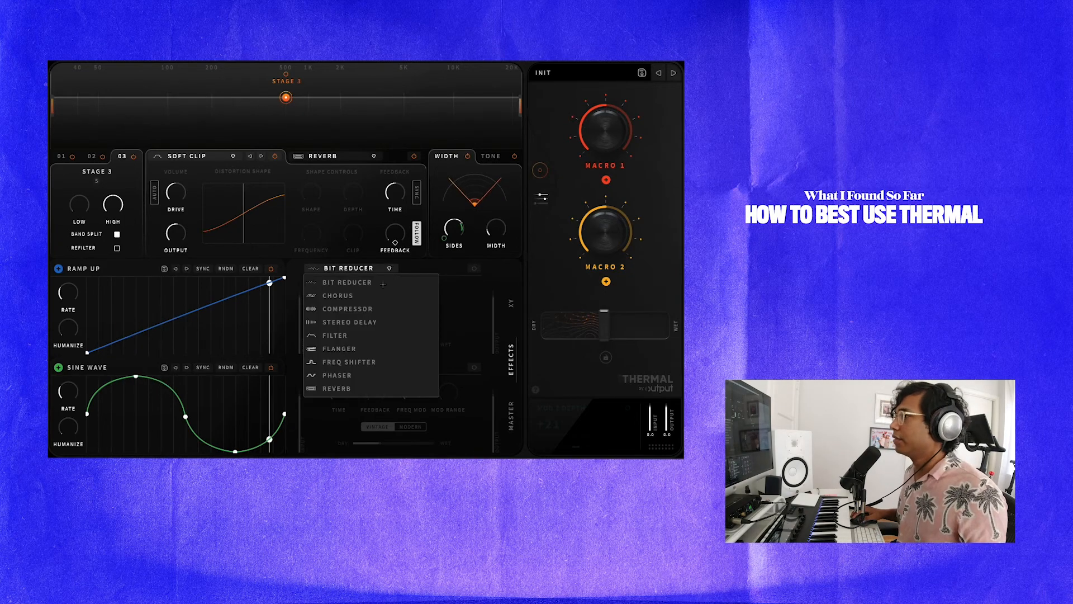
left_click(460, 274)
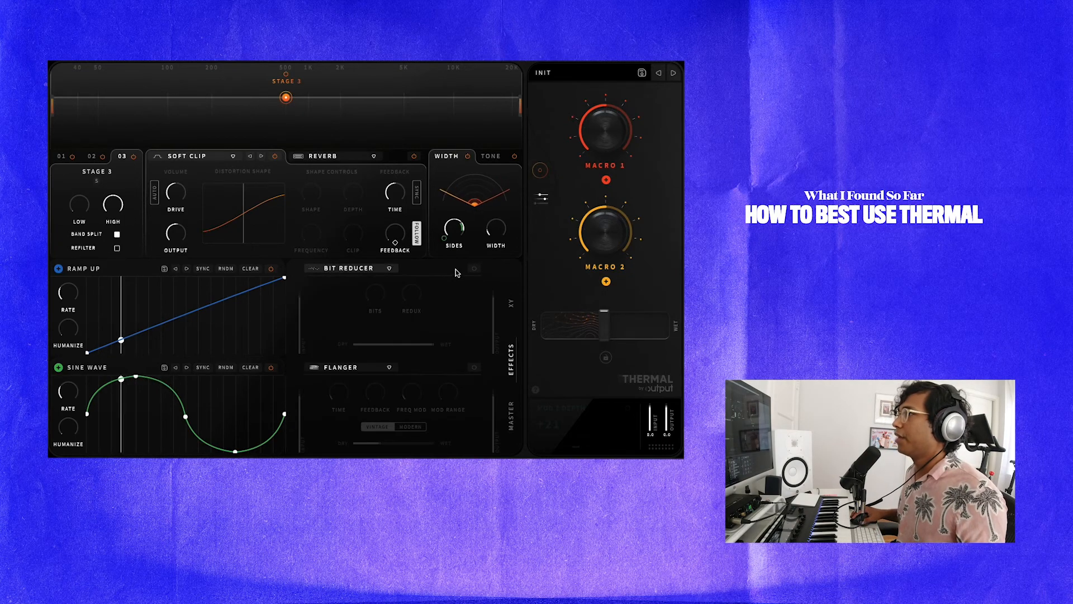
left_click(92, 157)
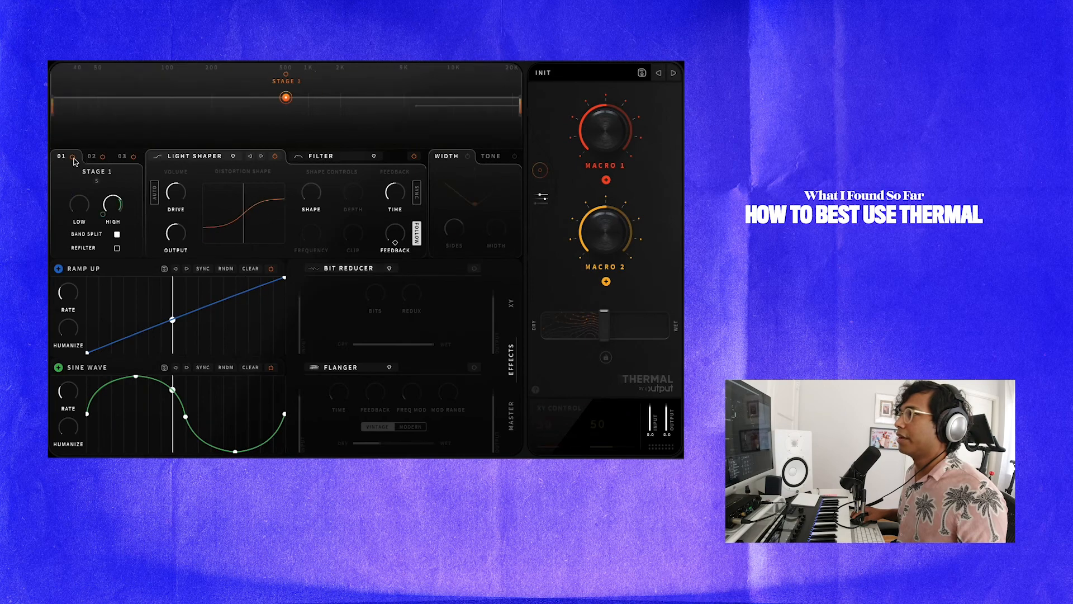
left_click(122, 158)
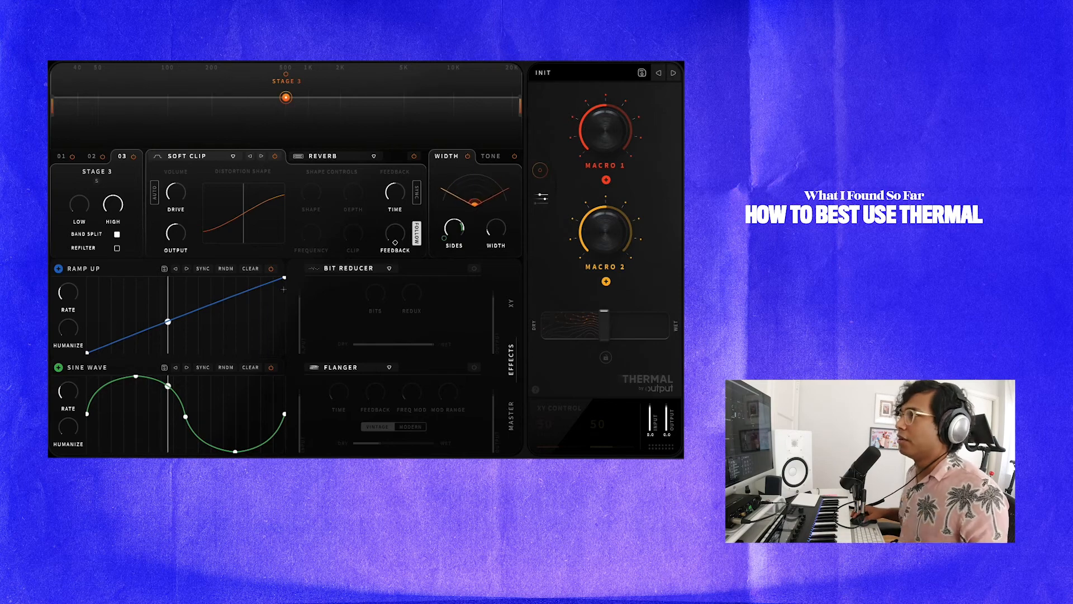
left_click(511, 415)
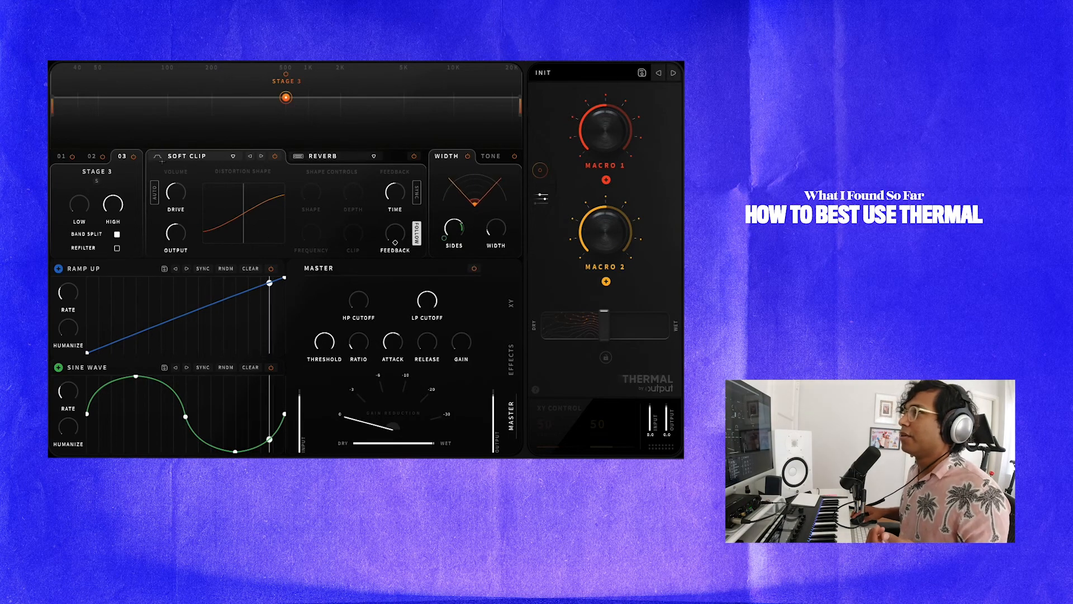
left_click(92, 158)
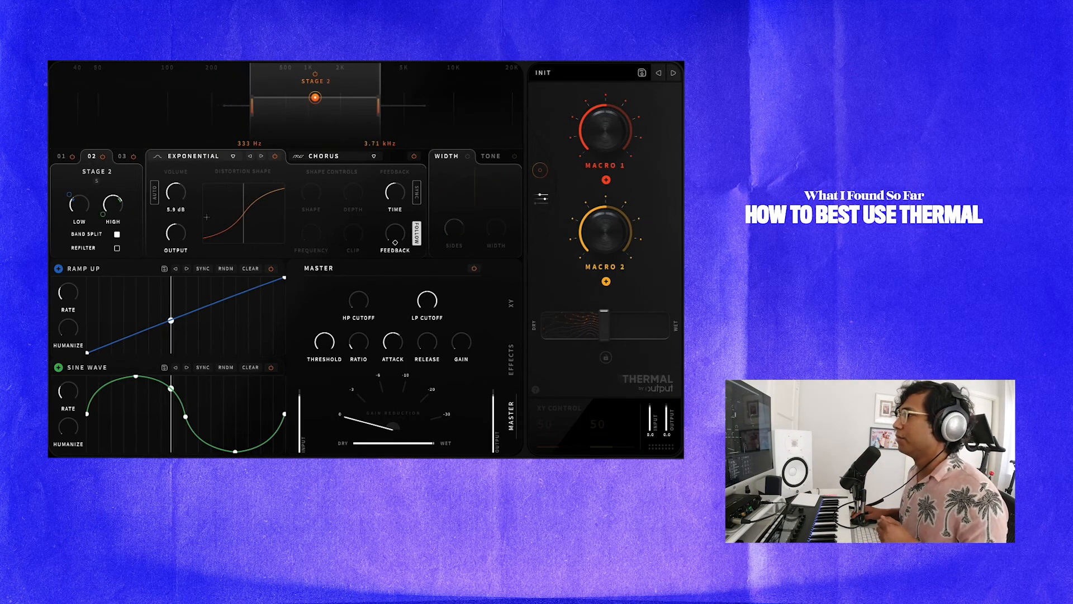
Step: Set Macro 1 to 36 percent and Macro 2 to 82 percent on the XY control and return to the detailed view
mouse_move(608, 137)
left_mouse_down()
mouse_move(614, 172)
mouse_move(602, 120)
left_mouse_up()
left_click(540, 170)
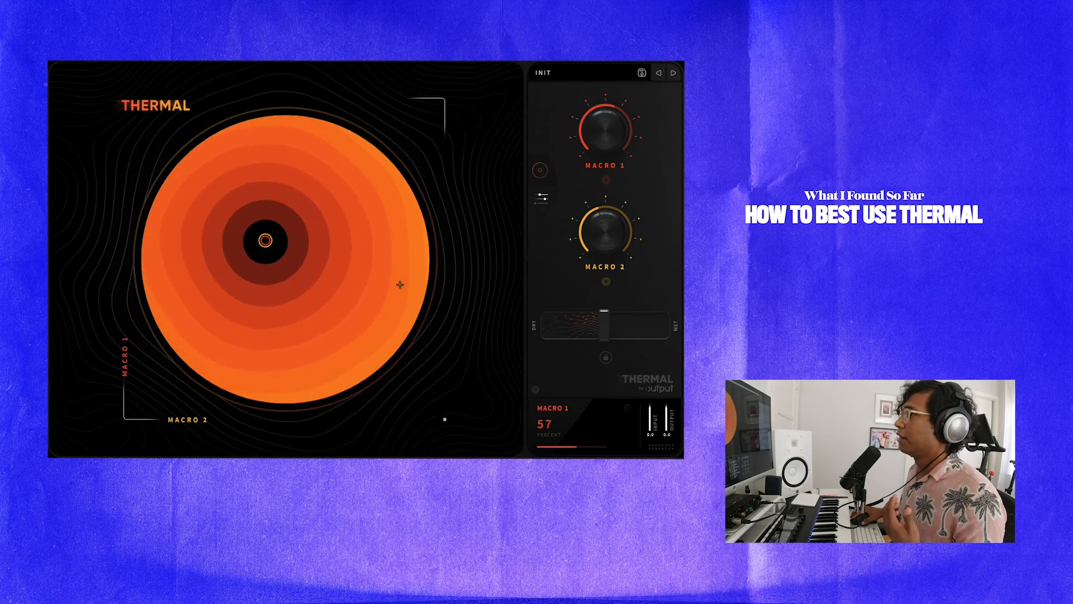
left_click_drag(290, 250, 364, 293)
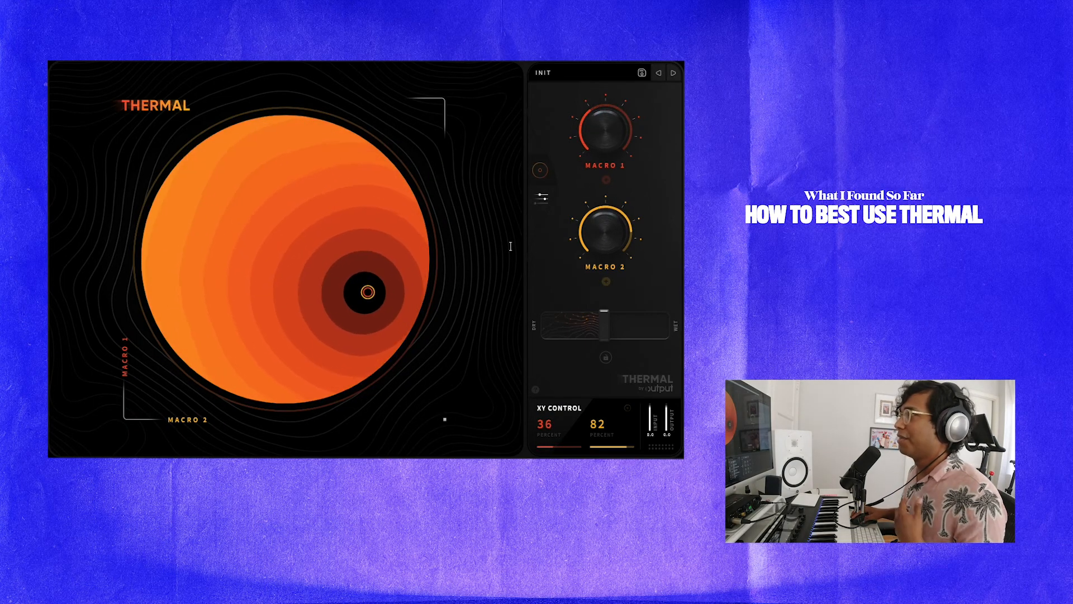
left_click(538, 200)
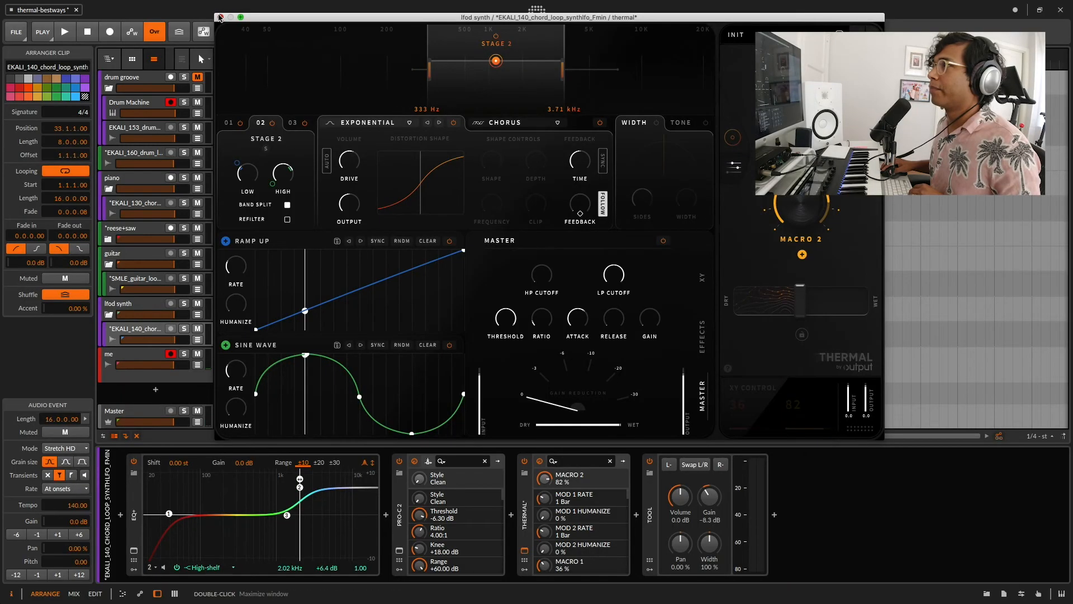
Step: Close the plugin window, move the EKALI_160 drum loop clip to bar 33 above the synth loop, and select the synth clip
left_click(524, 550)
scroll(454, 185, "down", 5)
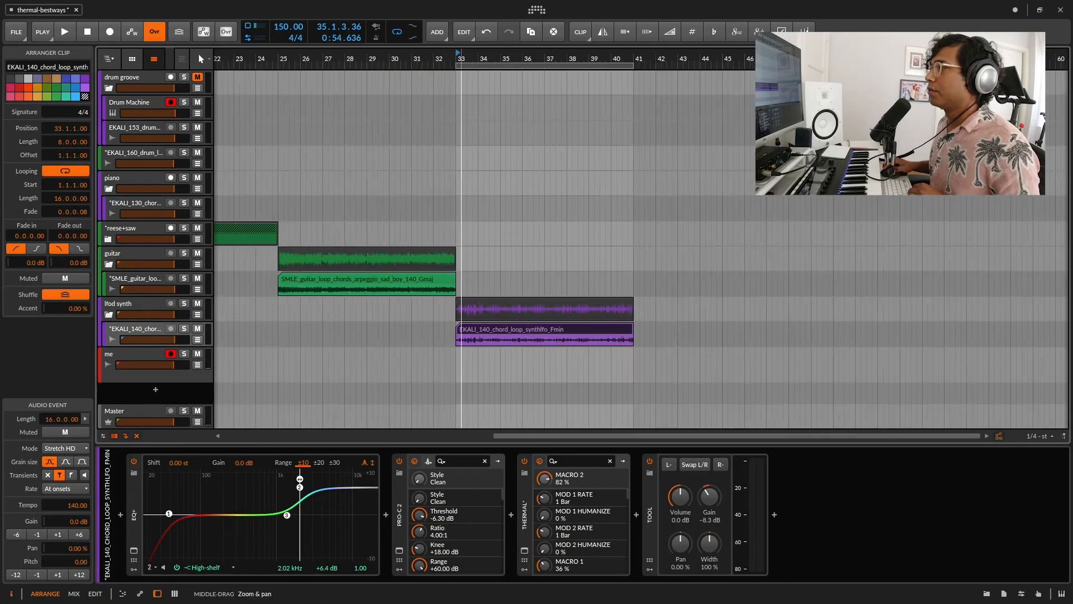
left_click_drag(338, 161, 568, 154)
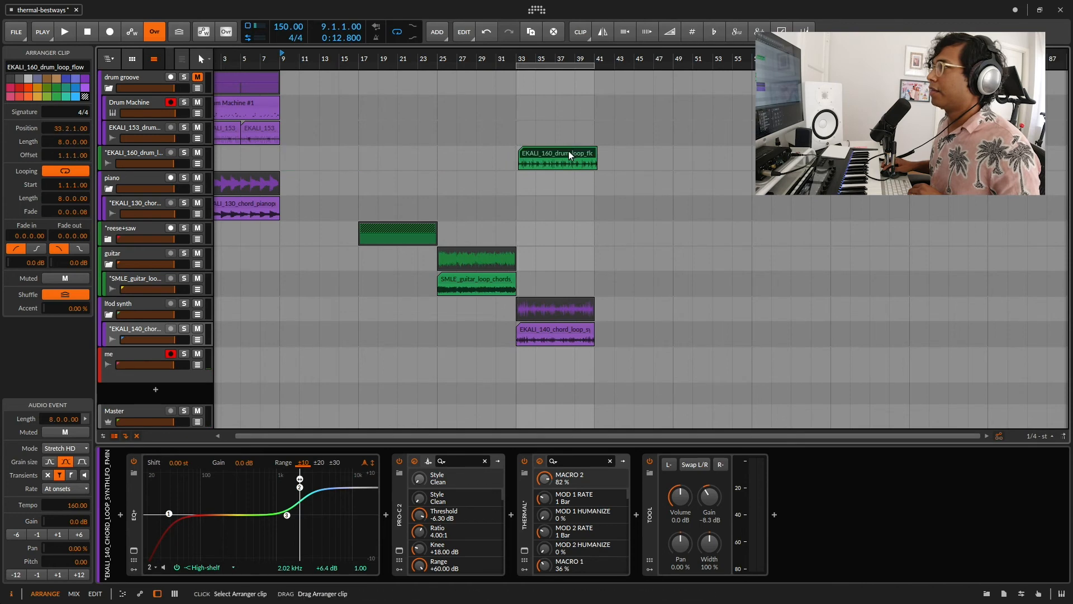
left_click(553, 333)
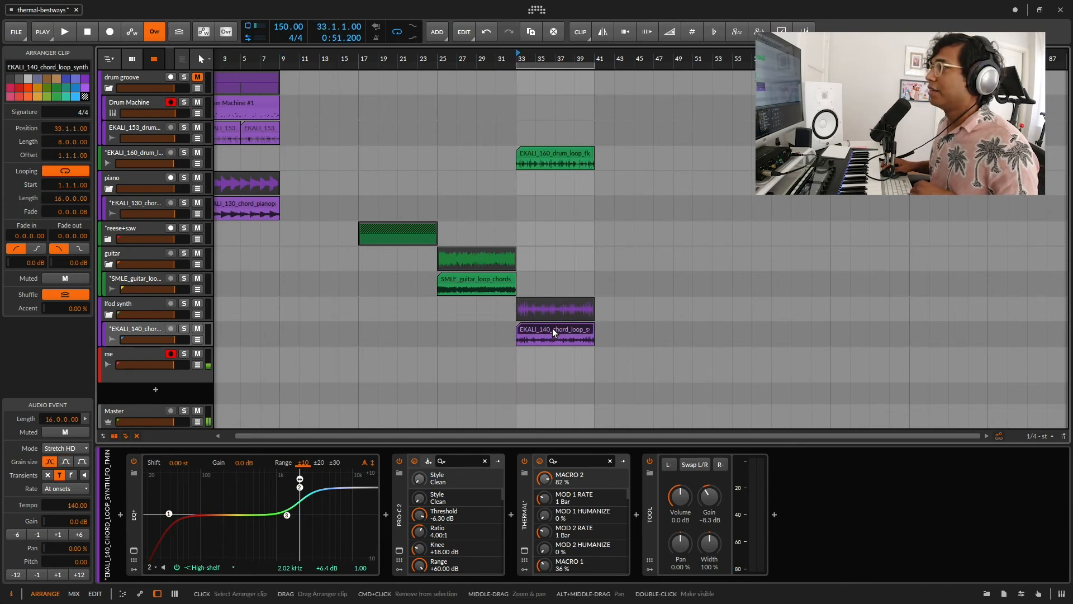
left_click(159, 334)
left_click(529, 334)
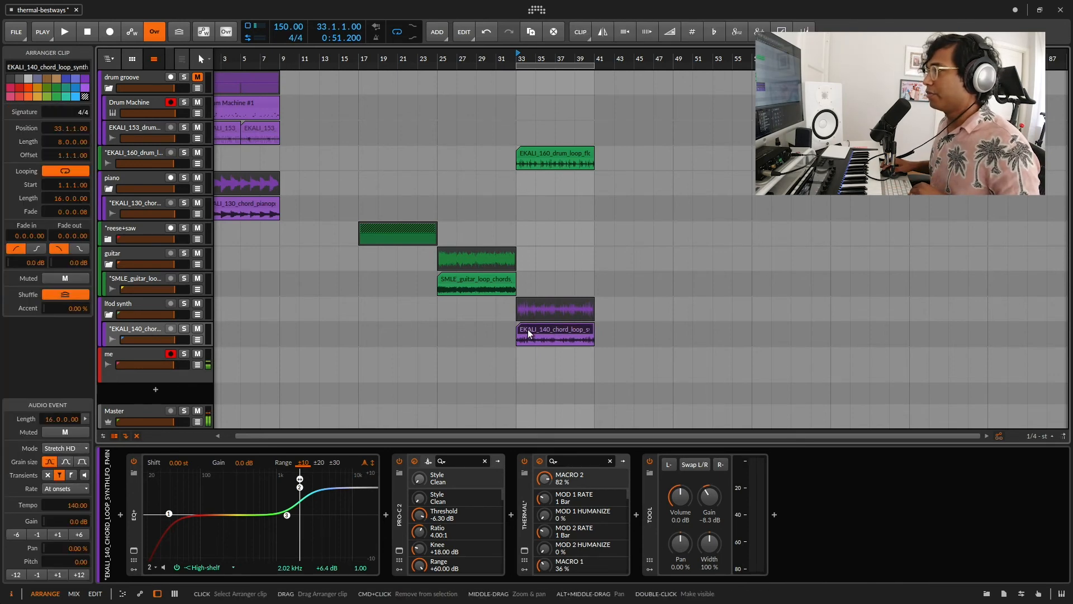
Step: Set Stage 3's Reverb dry/wet mix to 35 percent during playback, and close the plugin window and stop playback
key("space")
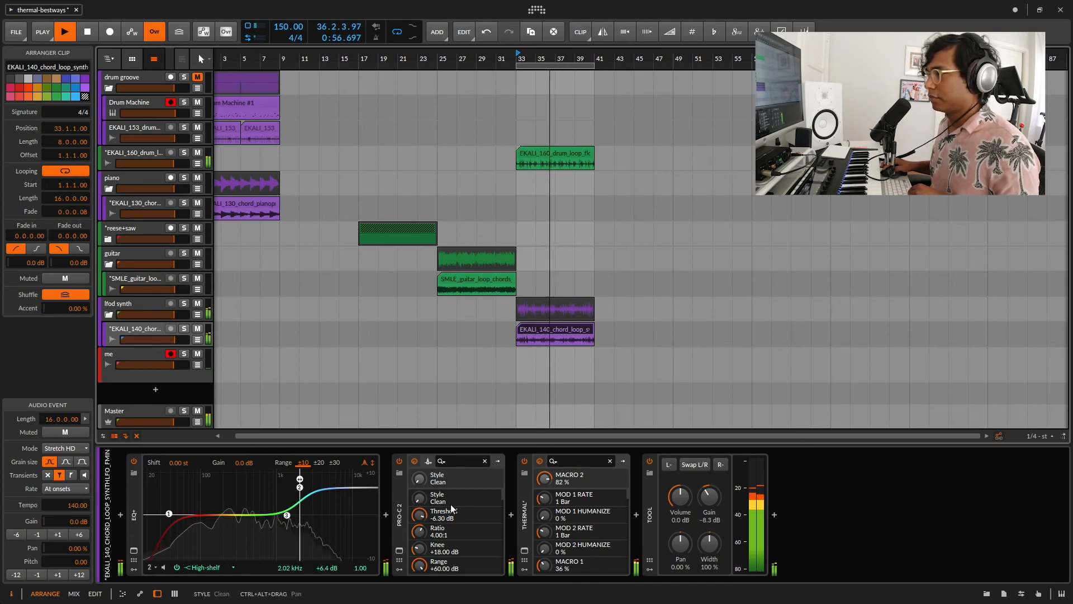
left_click(525, 551)
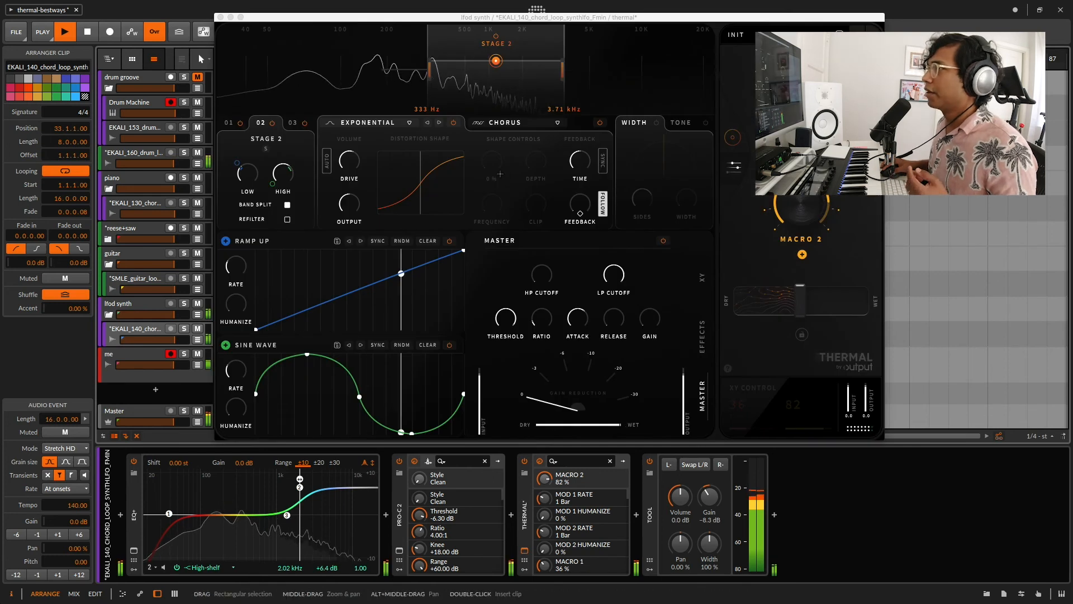
left_click(301, 123)
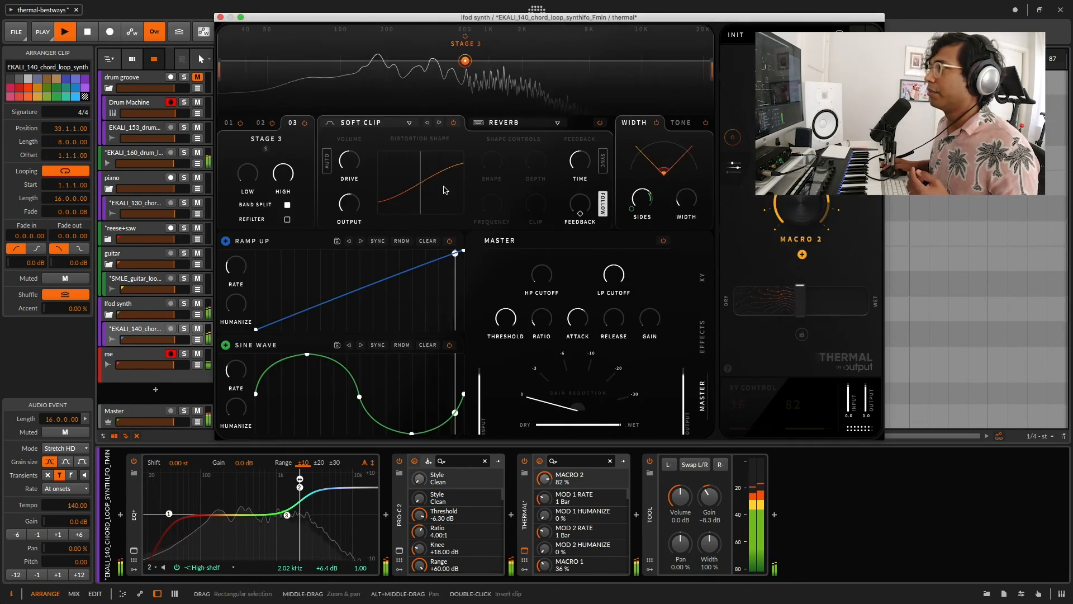
left_click(507, 123)
left_click_drag(466, 210, 447, 216)
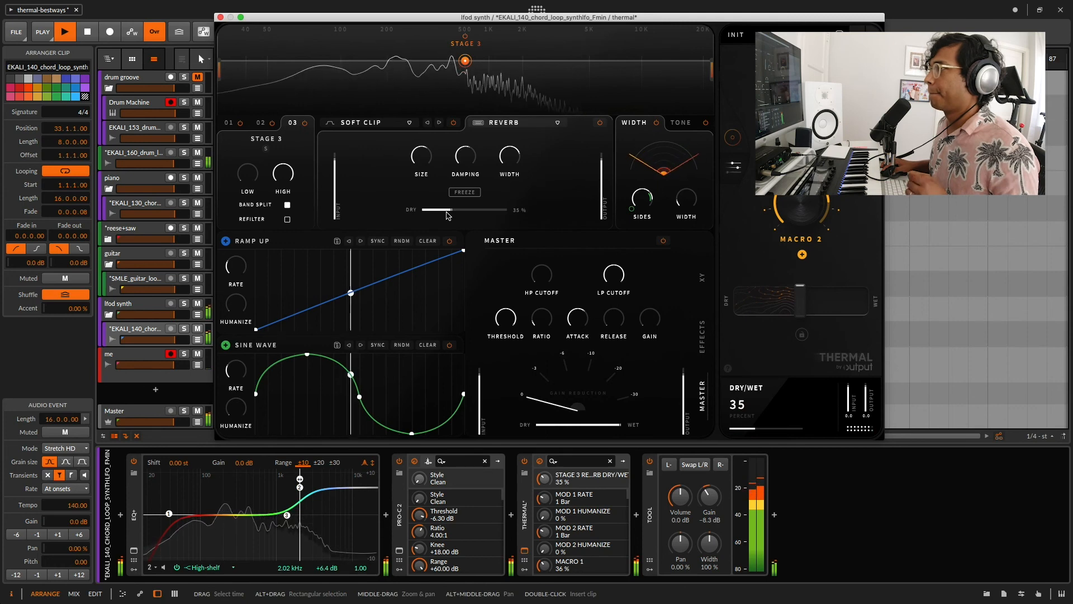
left_click(524, 551)
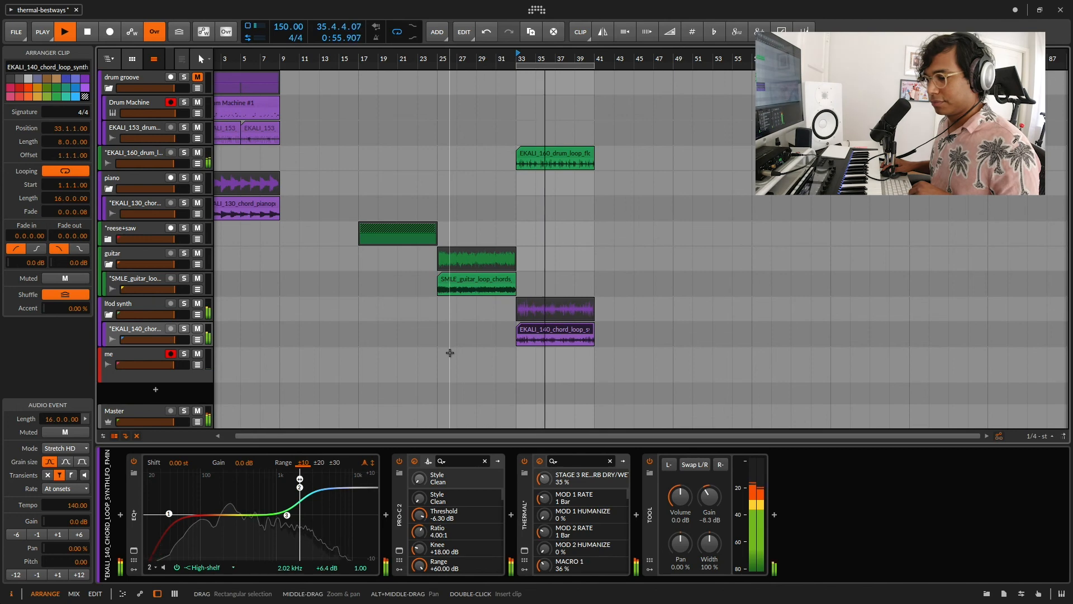
key("space")
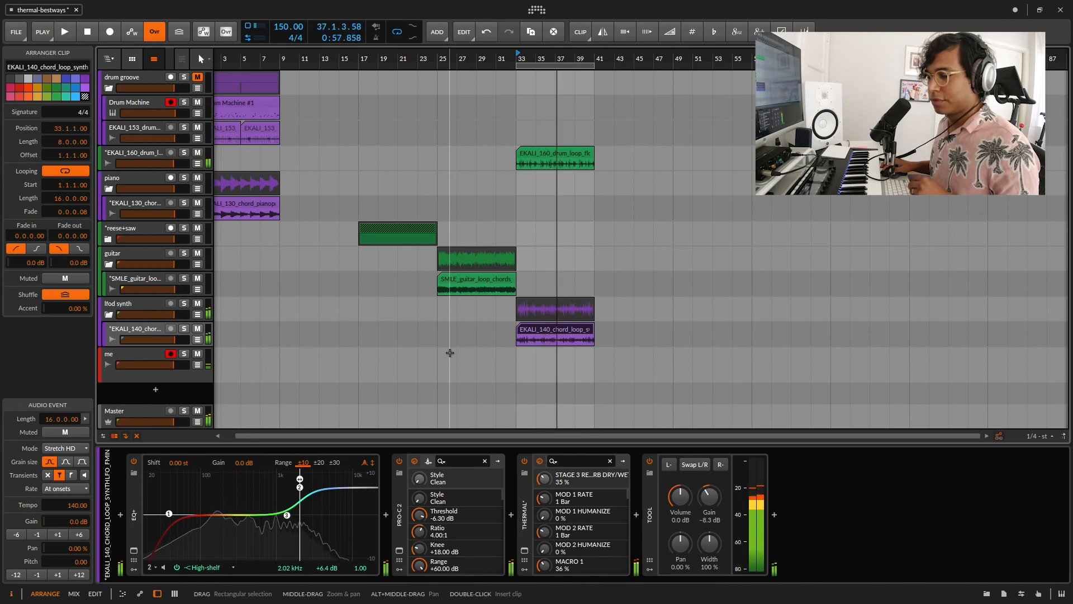